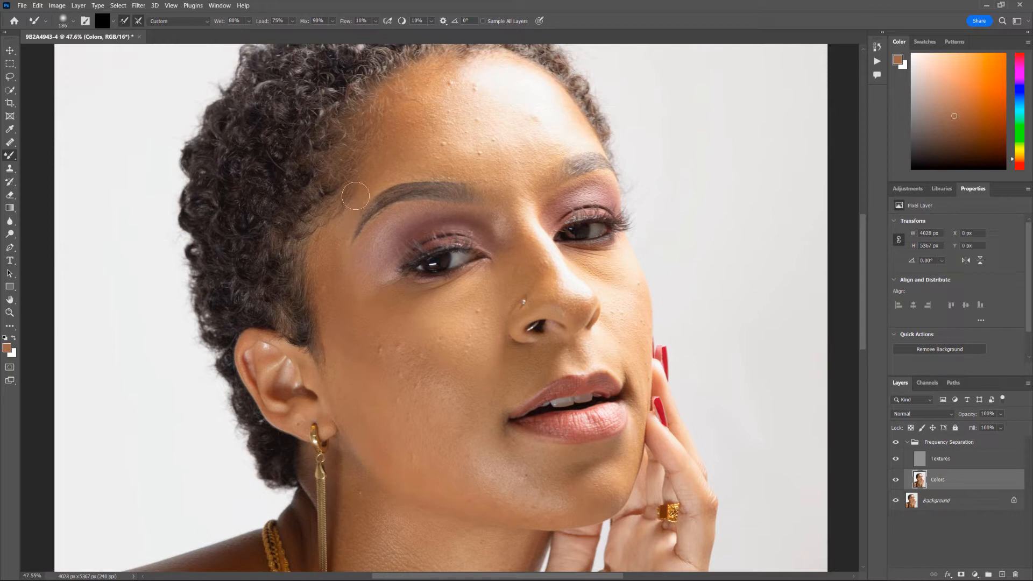
- Zoom to the cheek, load the Mixer Brush with a warm sampled skin tone, and enlarge it
scroll(432, 155, "up", 2)
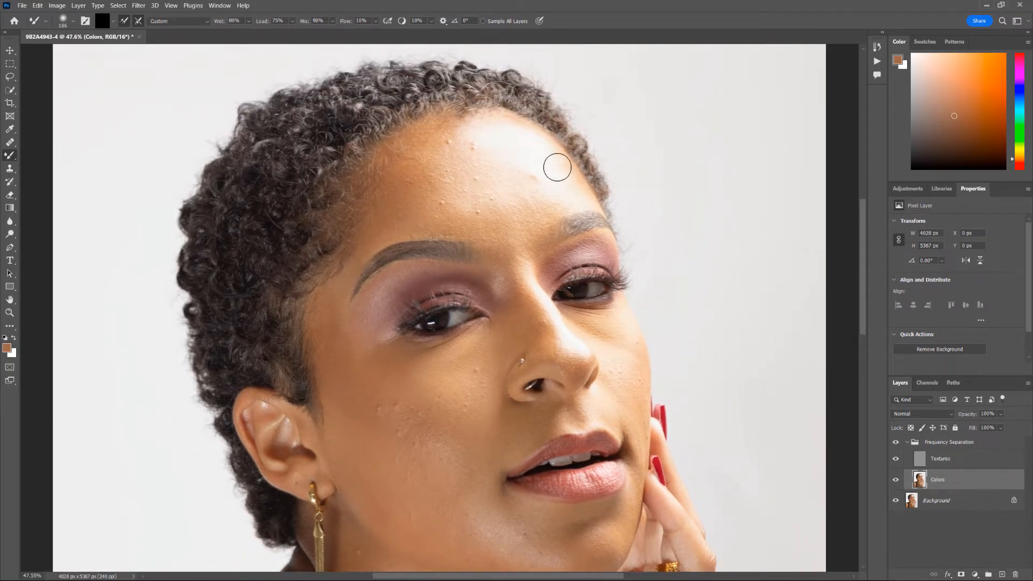
left_click_drag(569, 360, 526, 296)
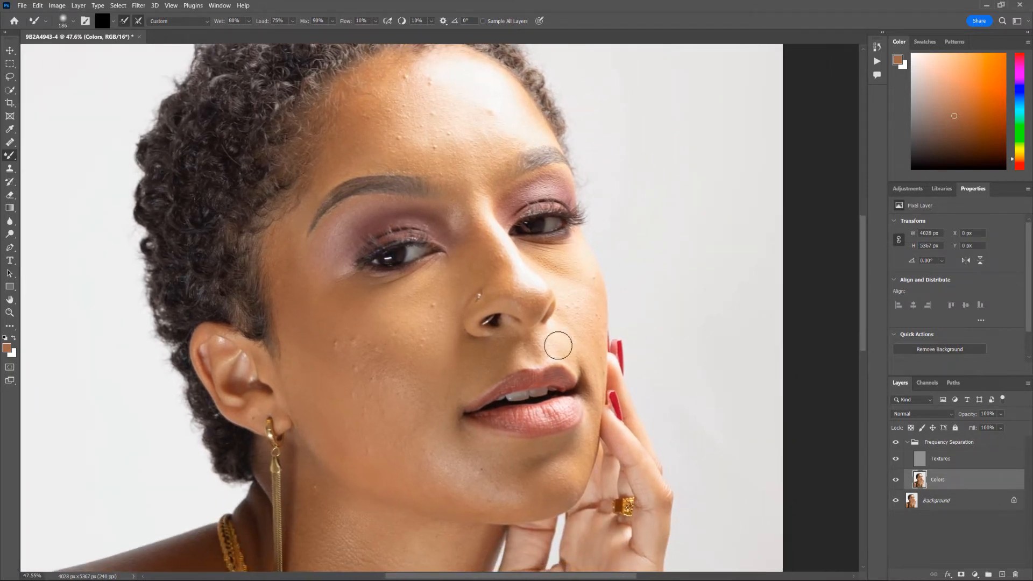
scroll(356, 373, "up", 3)
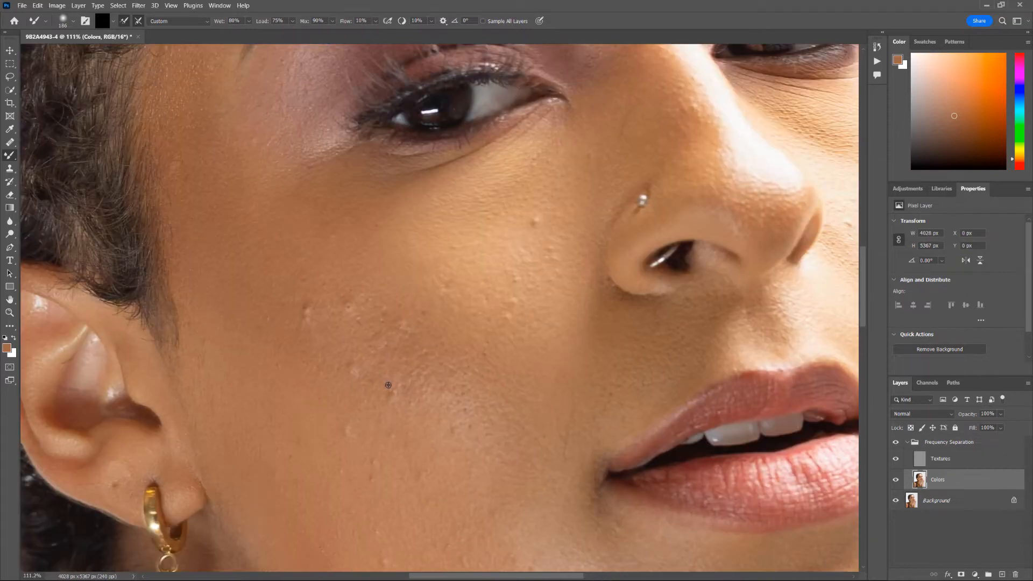
key("bracketleft")
key("bracketleft")
key("bracketleft")
key("bracketleft")
left_click_drag(628, 437, 548, 311)
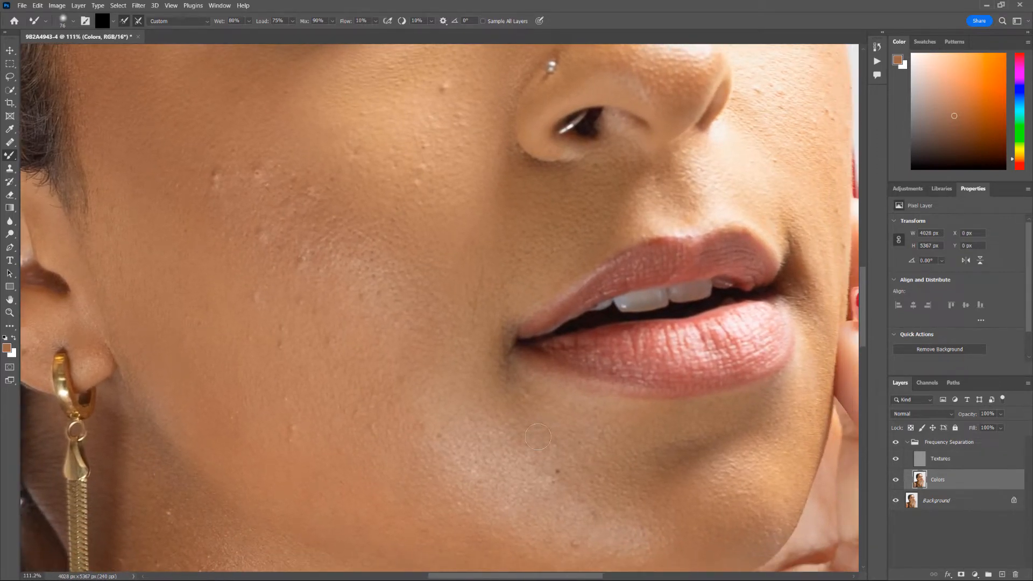
scroll(537, 433, "down", 2)
scroll(548, 431, "up", 1)
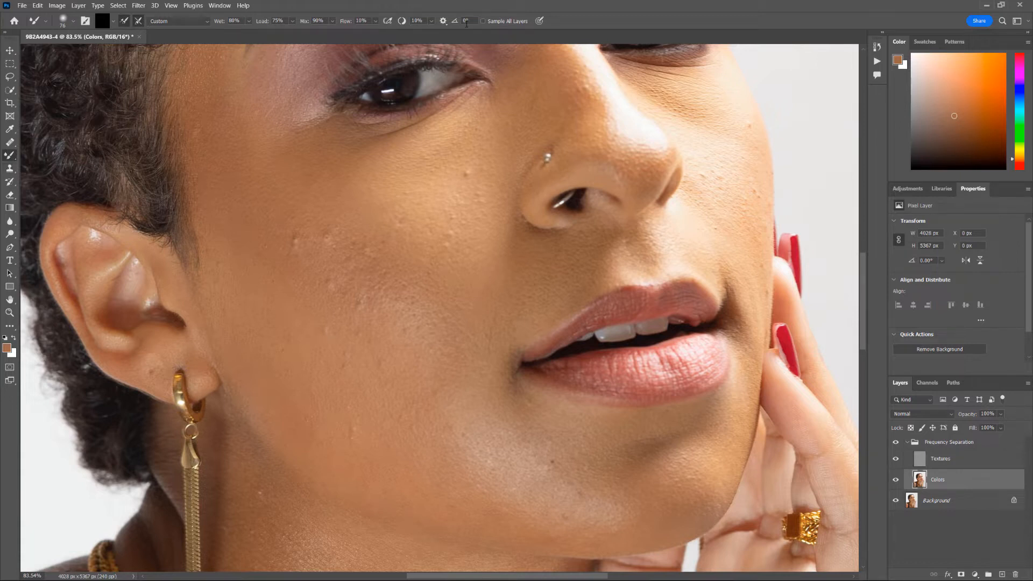
scroll(358, 345, "down", 2)
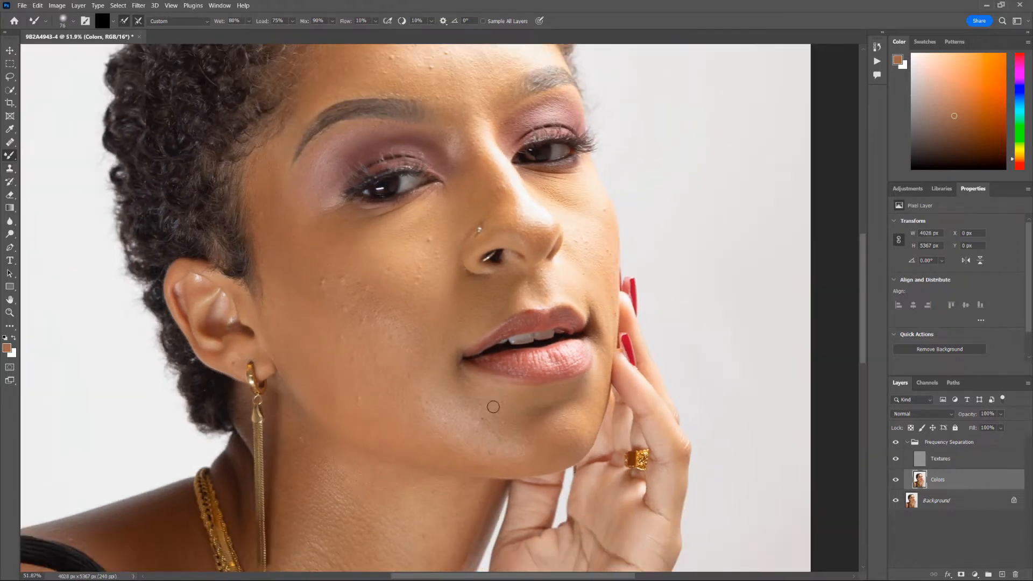
left_click_drag(493, 407, 468, 415)
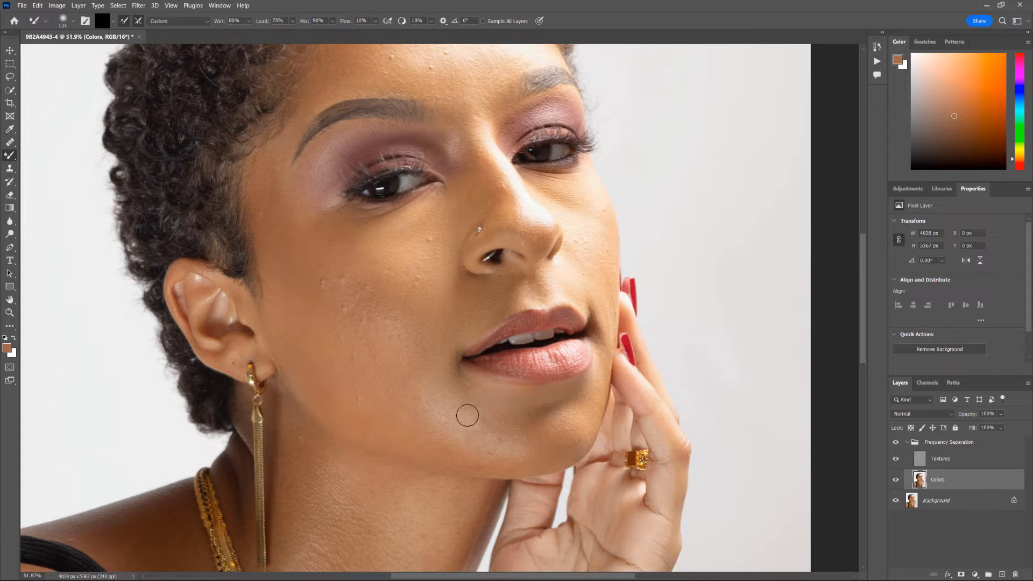
left_click(495, 426, "alt")
key("bracketright")
key("bracketright")
- Blend the skin along the jaw, below the ear, toward the eye and by the hairline, brush ~270
mouse_move(431, 421)
left_mouse_down()
mouse_move(474, 455)
mouse_move(428, 448)
mouse_move(404, 429)
mouse_move(407, 444)
mouse_move(393, 400)
mouse_move(403, 396)
mouse_move(420, 429)
mouse_move(388, 430)
mouse_move(331, 406)
mouse_move(327, 398)
mouse_move(347, 401)
mouse_move(309, 361)
mouse_move(375, 421)
mouse_move(318, 373)
mouse_move(330, 352)
mouse_move(348, 355)
mouse_move(353, 364)
mouse_move(302, 362)
mouse_move(303, 387)
mouse_move(366, 428)
mouse_move(322, 393)
mouse_move(330, 352)
mouse_move(296, 322)
mouse_move(277, 257)
left_mouse_up()
mouse_move(331, 362)
left_mouse_down()
mouse_move(324, 389)
mouse_move(336, 409)
mouse_move(325, 376)
mouse_move(339, 366)
mouse_move(376, 400)
mouse_move(324, 304)
left_mouse_up()
mouse_move(411, 324)
left_mouse_down()
mouse_move(365, 297)
mouse_move(317, 242)
mouse_move(351, 242)
mouse_move(341, 258)
left_mouse_up()
mouse_move(287, 307)
left_mouse_down()
mouse_move(292, 271)
mouse_move(282, 312)
mouse_move(273, 306)
mouse_move(273, 276)
mouse_move(301, 352)
mouse_move(303, 298)
mouse_move(331, 331)
mouse_move(318, 354)
mouse_move(336, 319)
mouse_move(361, 371)
mouse_move(368, 352)
mouse_move(443, 424)
mouse_move(409, 408)
mouse_move(378, 419)
mouse_move(405, 427)
mouse_move(357, 387)
mouse_move(415, 355)
mouse_move(428, 291)
mouse_move(432, 335)
mouse_move(460, 332)
mouse_move(430, 330)
left_mouse_up()
key("bracketright")
key("bracketright")
key("bracketright")
left_click_drag(311, 238, 325, 266)
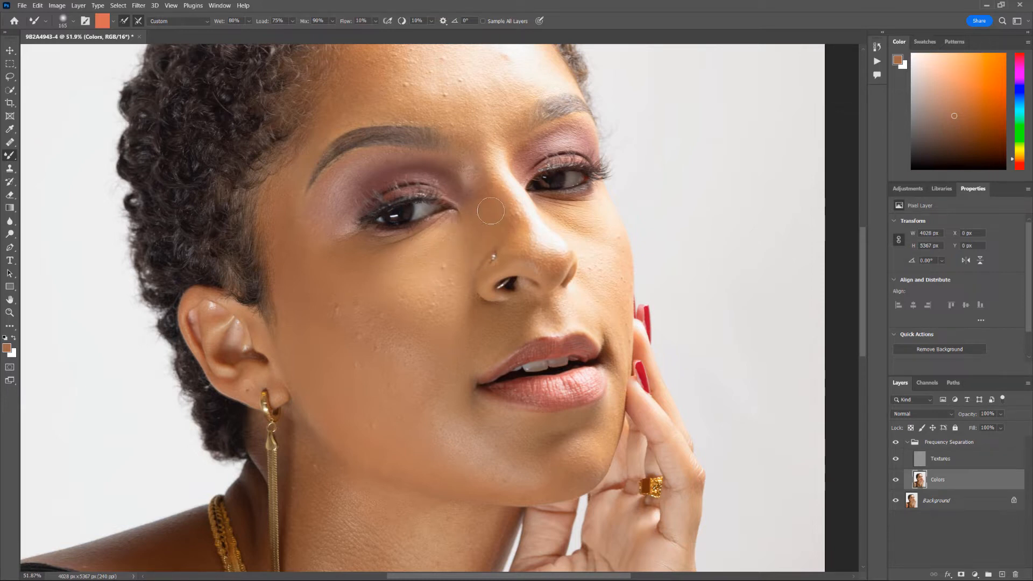
- Blend skin tones across the forehead with the Mixer Brush at about 147 px
left_click_drag(531, 234, 527, 234)
left_click_drag(451, 115, 476, 188)
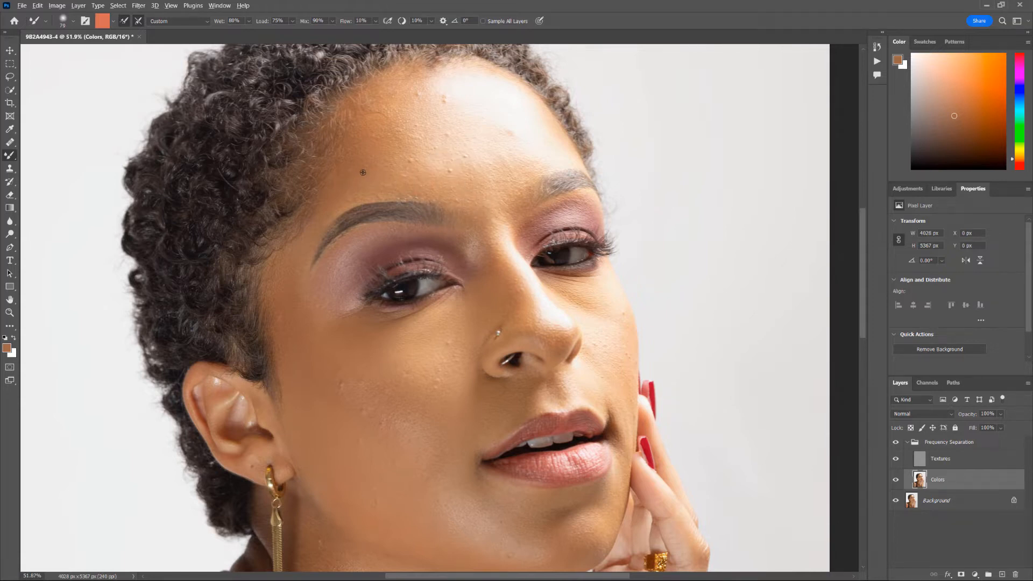
left_click_drag(362, 173, 378, 173)
- Blend the temple with a brush of about 364 px, then zoom out and reduce it to 273 px
left_click_drag(277, 310, 269, 313)
left_click_drag(297, 418, 347, 418)
scroll(422, 462, "down", 3)
scroll(439, 442, "down", 2)
left_click_drag(439, 443, 432, 329)
scroll(390, 302, "up", 2)
left_click_drag(401, 401, 386, 398)
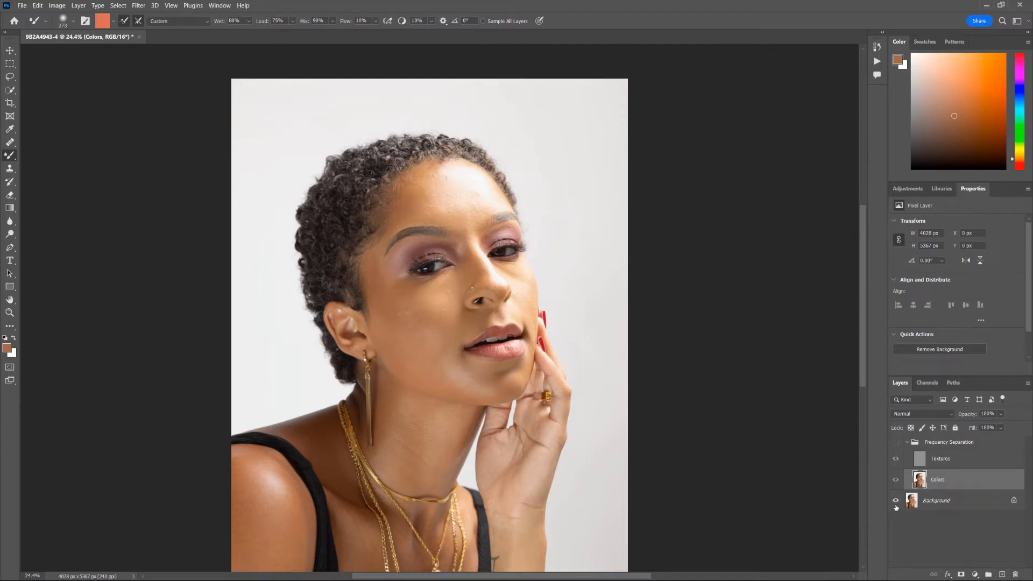
- Smooth the skin tone across the chin with the brush at about 292 px
left_click_drag(442, 333, 446, 333)
scroll(511, 375, "up", 5)
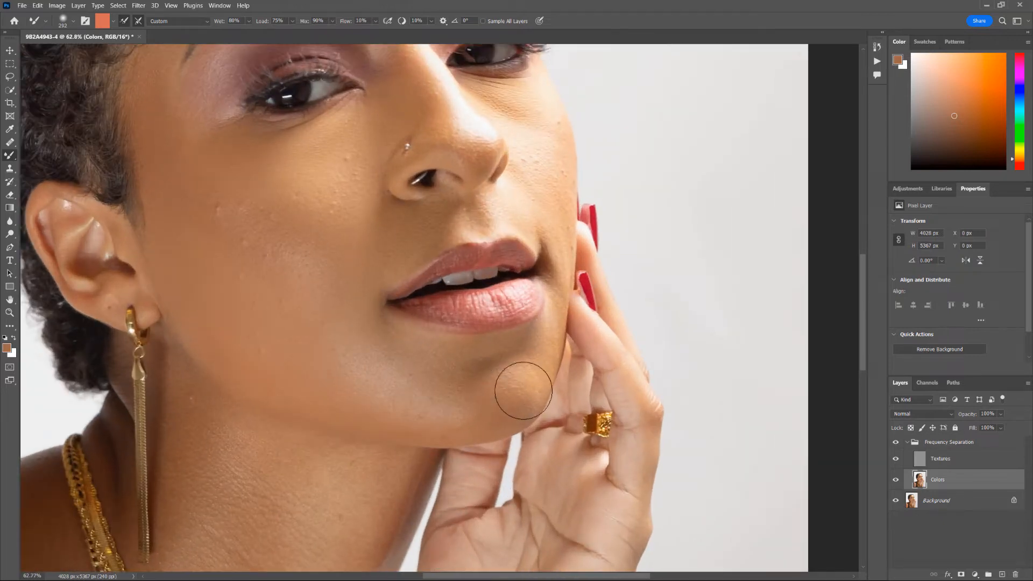
mouse_move(522, 378)
left_mouse_down()
mouse_move(492, 400)
mouse_move(449, 405)
mouse_move(450, 414)
mouse_move(499, 414)
mouse_move(473, 409)
mouse_move(457, 419)
mouse_move(418, 380)
mouse_move(412, 390)
mouse_move(322, 386)
mouse_move(356, 373)
mouse_move(408, 387)
mouse_move(359, 379)
mouse_move(379, 399)
mouse_move(433, 397)
mouse_move(345, 378)
mouse_move(335, 352)
mouse_move(356, 349)
mouse_move(346, 319)
mouse_move(368, 348)
mouse_move(416, 364)
mouse_move(394, 366)
mouse_move(416, 383)
mouse_move(412, 367)
mouse_move(342, 324)
mouse_move(348, 307)
mouse_move(334, 284)
mouse_move(303, 285)
mouse_move(242, 235)
mouse_move(265, 226)
mouse_move(303, 239)
mouse_move(313, 265)
mouse_move(348, 255)
left_mouse_up()
- Sample a lighter cheek tone and blend the skin under the right eye with a 156 px brush
scroll(196, 254, "up", 5)
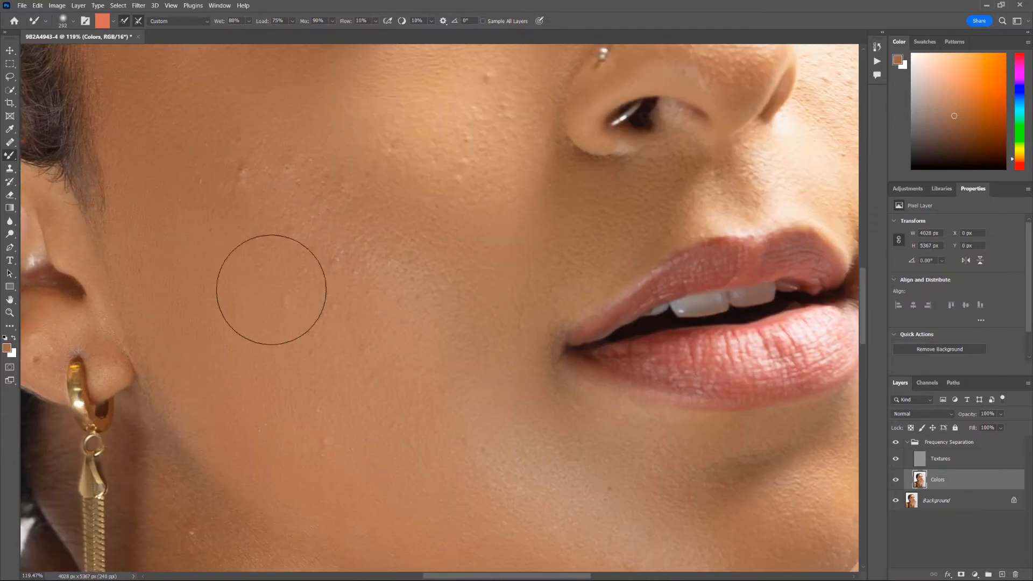
left_click(413, 223, "alt")
scroll(412, 223, "down", 4)
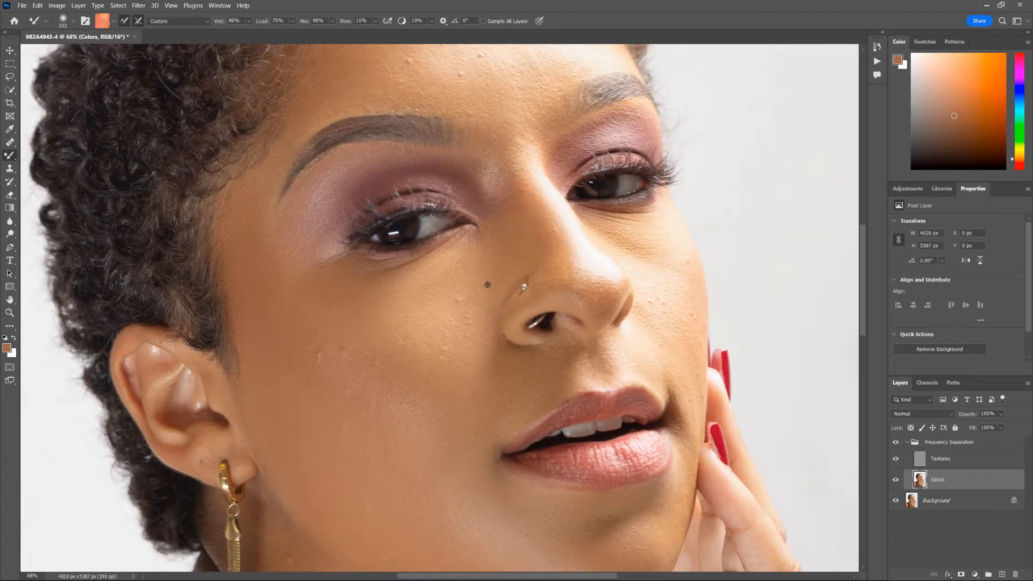
mouse_move(487, 269)
left_mouse_down()
mouse_move(468, 269)
mouse_move(508, 246)
left_mouse_up()
scroll(650, 230, "up", 4)
mouse_move(578, 247)
left_mouse_down()
mouse_move(549, 238)
mouse_move(560, 266)
left_mouse_up()
scroll(549, 237, "down", 4)
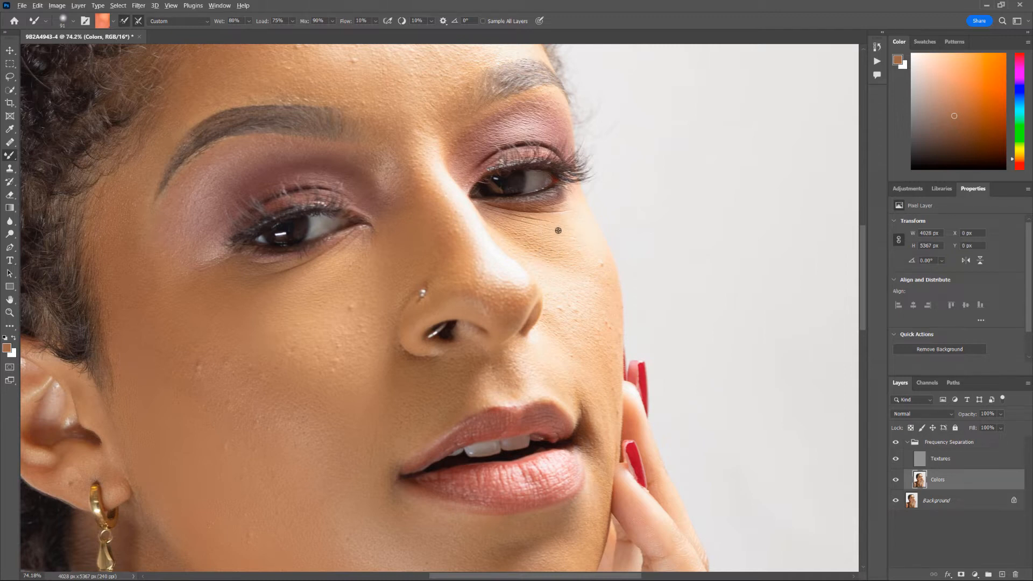
mouse_move(558, 231)
left_mouse_down()
mouse_move(538, 231)
mouse_move(559, 233)
left_mouse_up()
mouse_move(579, 278)
left_mouse_down()
mouse_move(522, 235)
mouse_move(564, 260)
mouse_move(526, 223)
mouse_move(519, 243)
left_mouse_up()
scroll(616, 247, "down", 5, "alt")
scroll(652, 293, "down", 2, "alt")
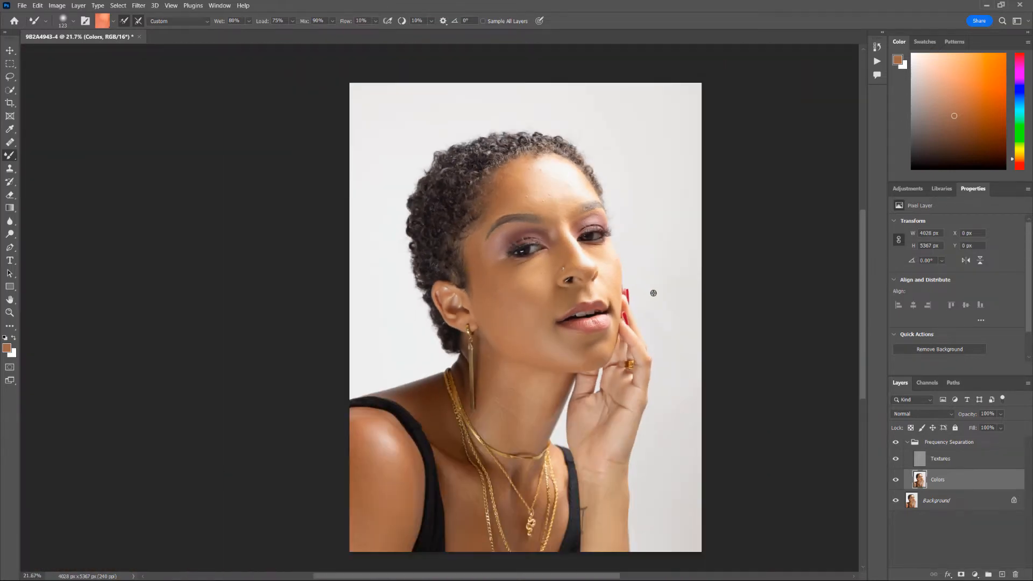
scroll(619, 242, "up", 6, "alt")
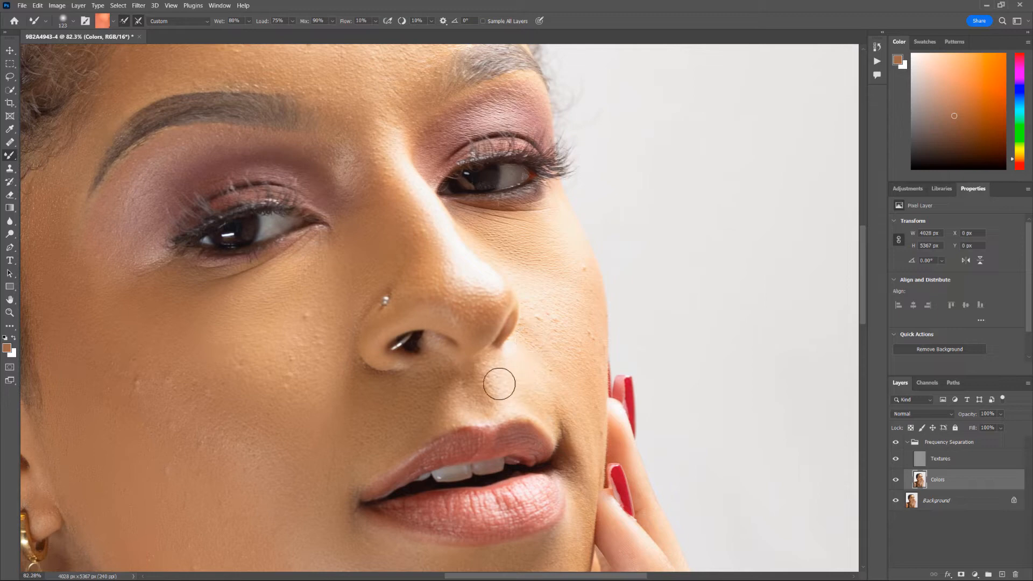
scroll(544, 307, "down", 3, "alt")
mouse_move(409, 148)
left_mouse_down("space")
mouse_move(456, 256)
mouse_move(452, 224)
mouse_move(466, 201)
left_mouse_up("space")
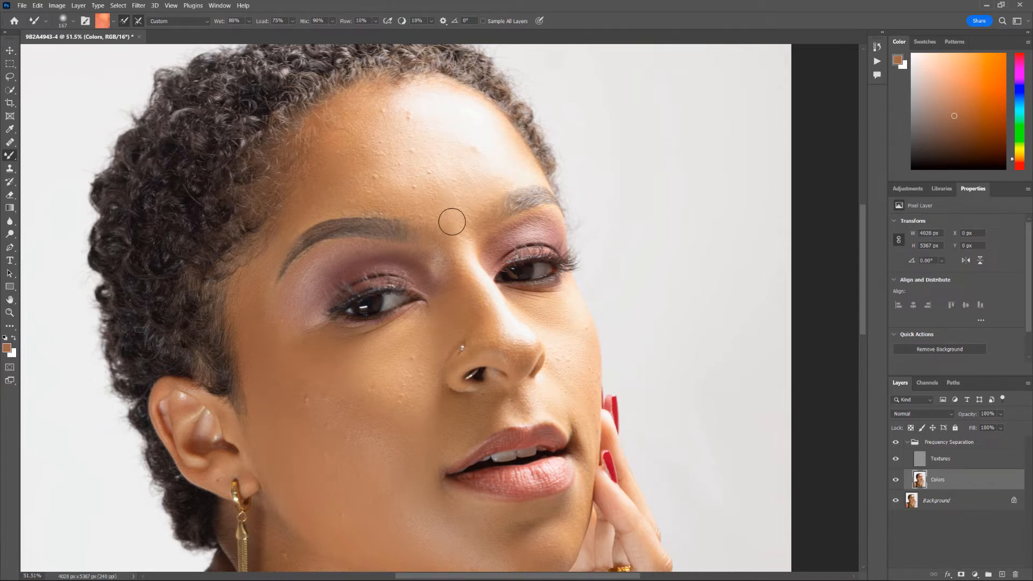
key("ctrl+0")
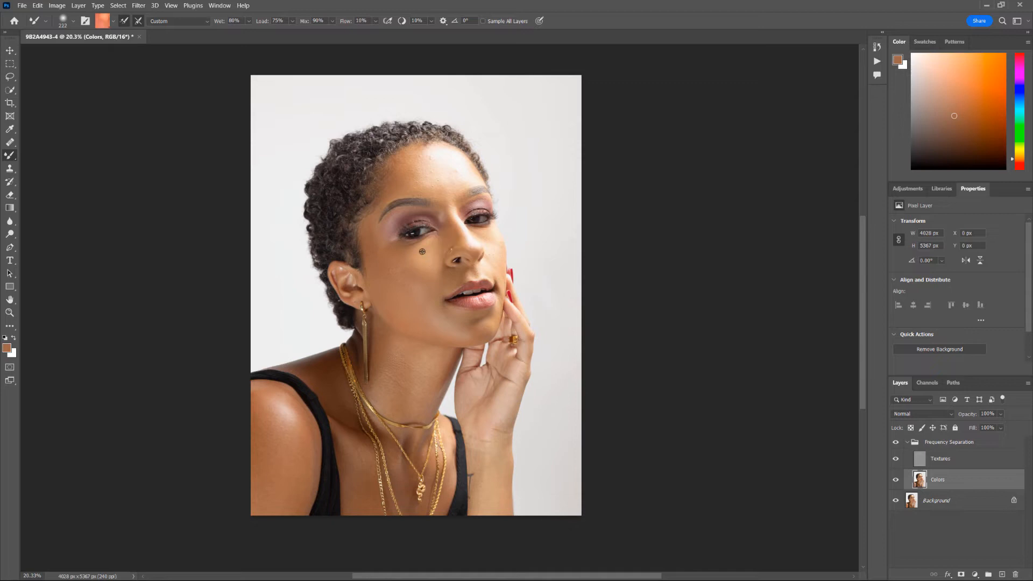
scroll(433, 246, "up", 7)
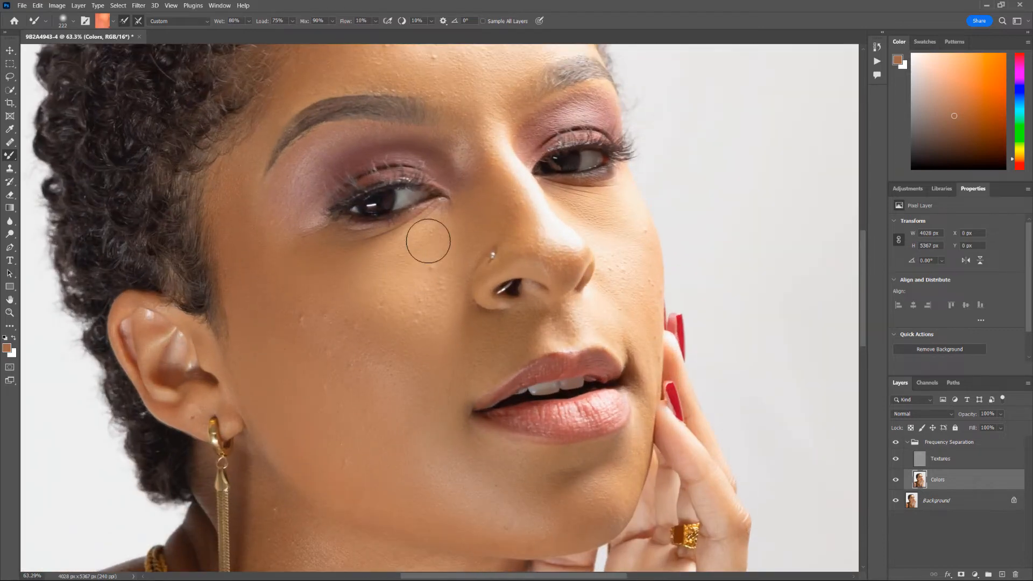
scroll(388, 253, "down", 5)
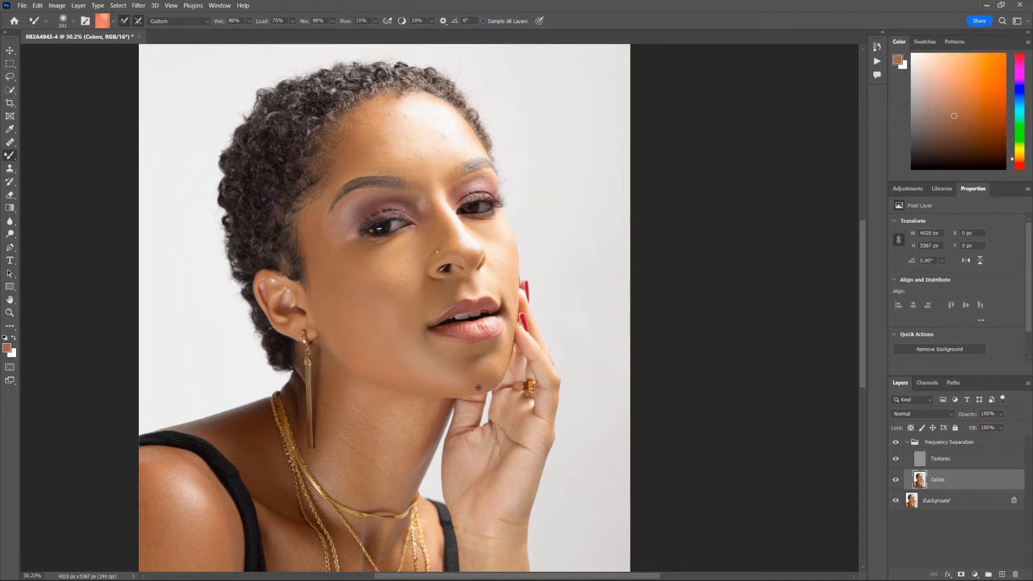
scroll(514, 317, "down", 4)
scroll(514, 317, "up", 4)
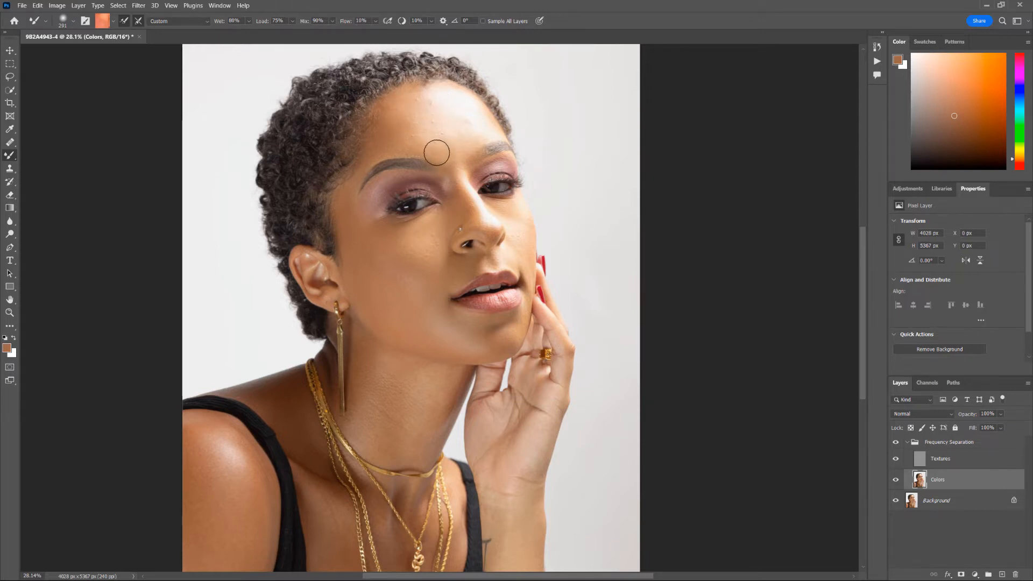
scroll(445, 141, "down", 2)
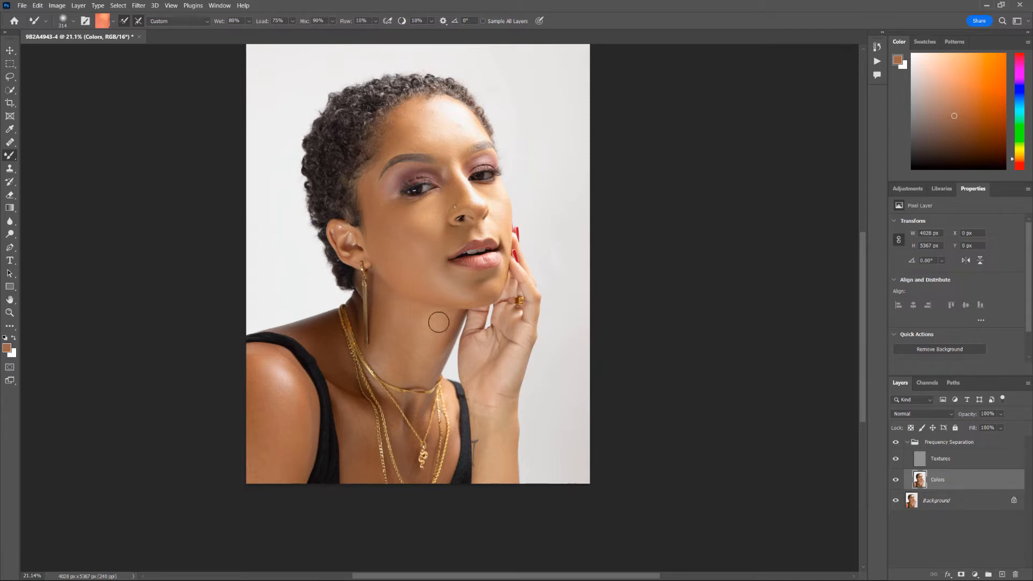
- Blend the skin tones across the shoulder with the brush enlarged to about 547
scroll(465, 330, "down", 3)
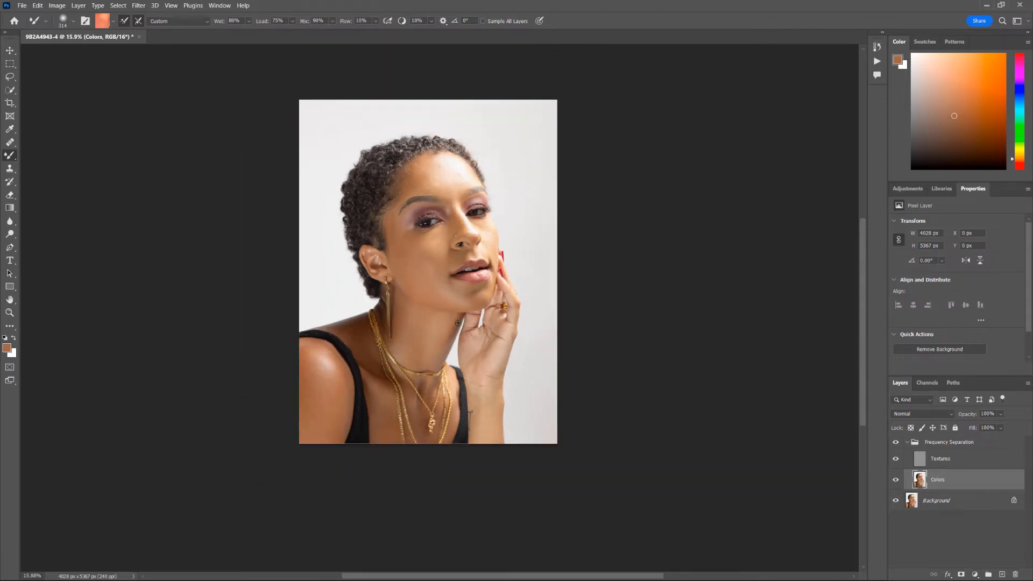
scroll(429, 253, "up", 11)
scroll(422, 226, "down", 4)
scroll(421, 225, "down", 2)
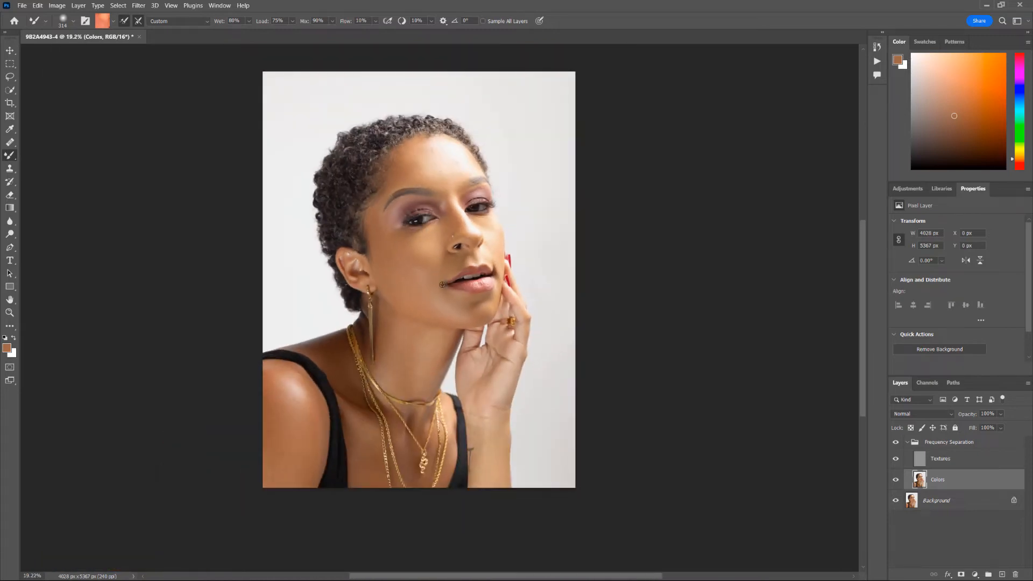
left_click_drag(276, 392, 289, 392)
mouse_move(273, 440)
left_mouse_down()
mouse_move(284, 452)
mouse_move(306, 402)
left_mouse_up()
- Shrink the brush to about 124 and blend the skin just below the lower lip
scroll(429, 182, "up", 7)
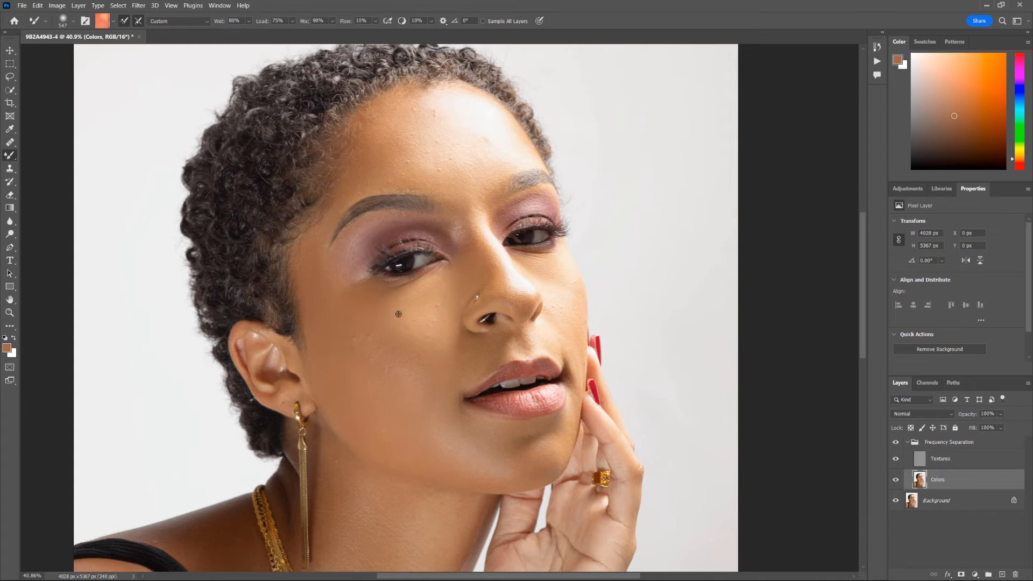
left_click_drag(397, 317, 373, 319)
left_click_drag(498, 353, 480, 353)
left_click_drag(558, 337, 553, 347)
left_click_drag(497, 439, 500, 442)
- Bring the forehead into view and shrink the brush to a tiny 35
scroll(502, 468, "down", 5)
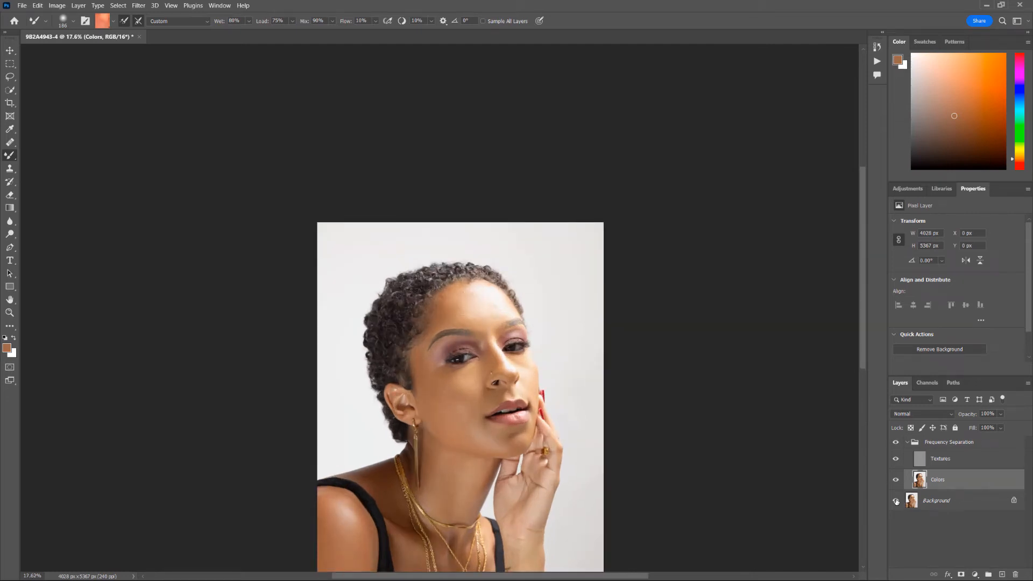
scroll(554, 400, "up", 6)
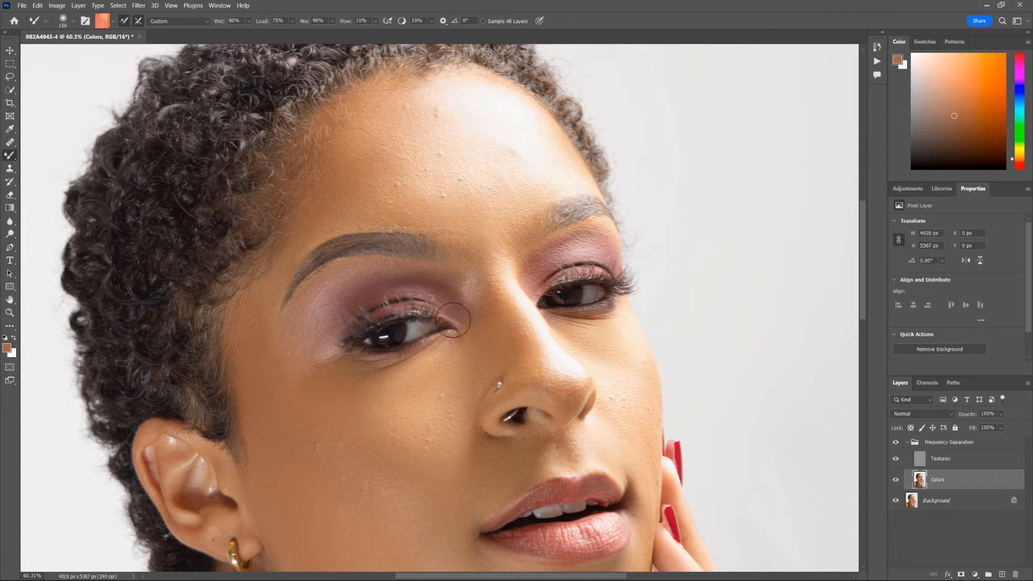
left_click_drag(364, 163, 382, 256)
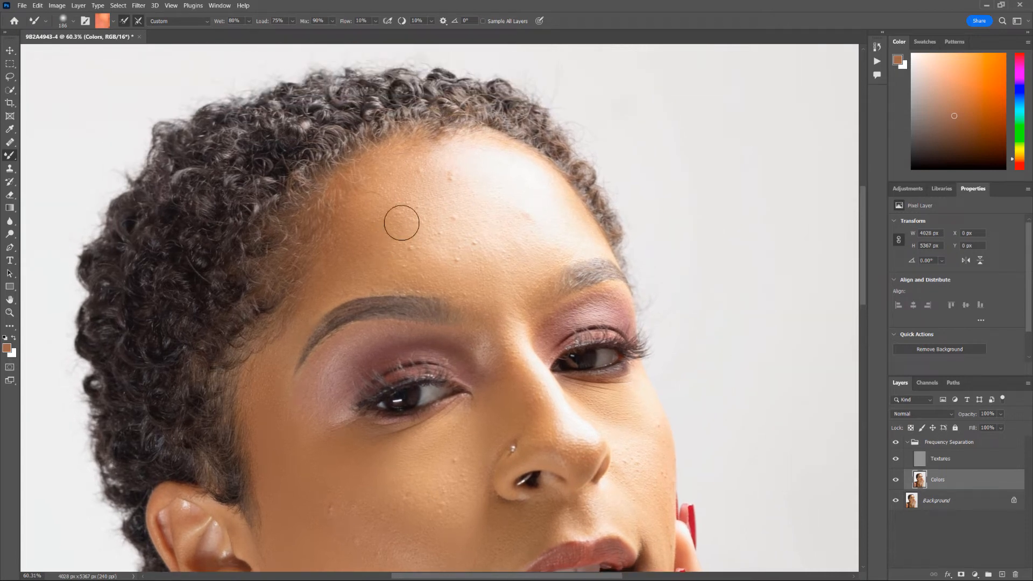
mouse_move(530, 231)
left_mouse_down()
mouse_move(506, 229)
mouse_move(507, 214)
mouse_move(527, 204)
left_mouse_up()
scroll(479, 196, "up", 5)
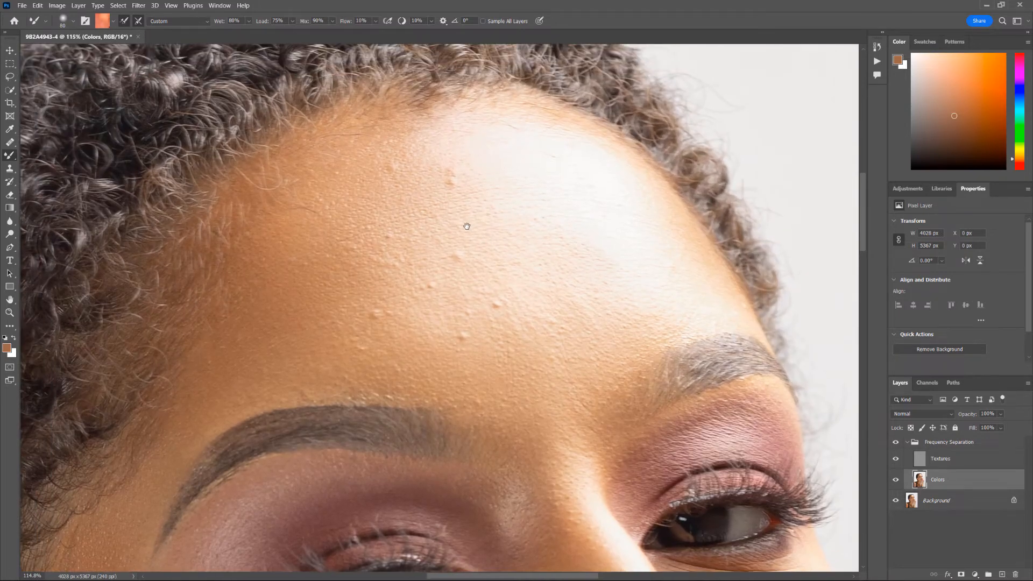
- Dab the forehead blemish, then switch to a 26 px Healing Brush on the Textures layer
left_click(456, 178)
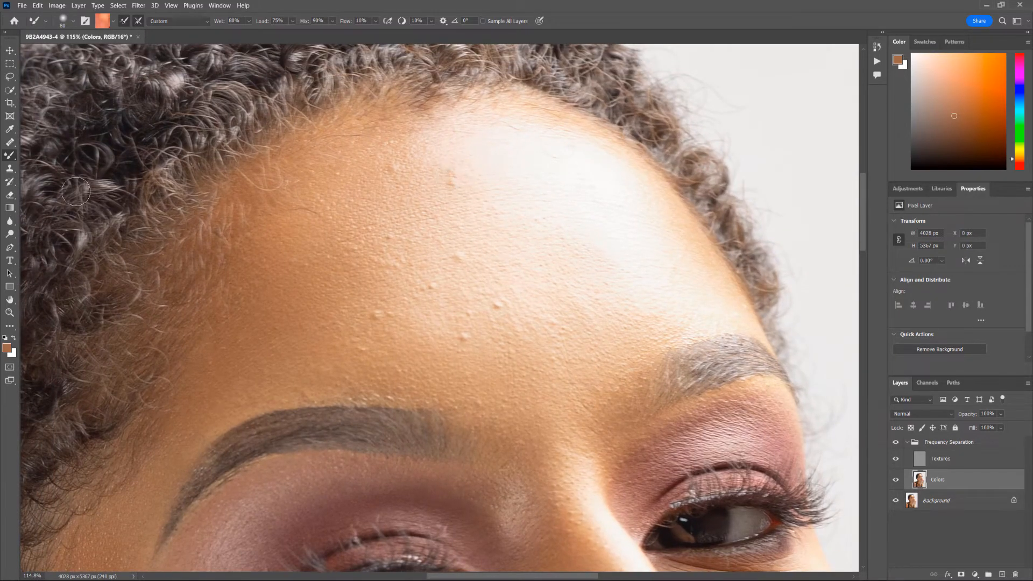
left_click(10, 142)
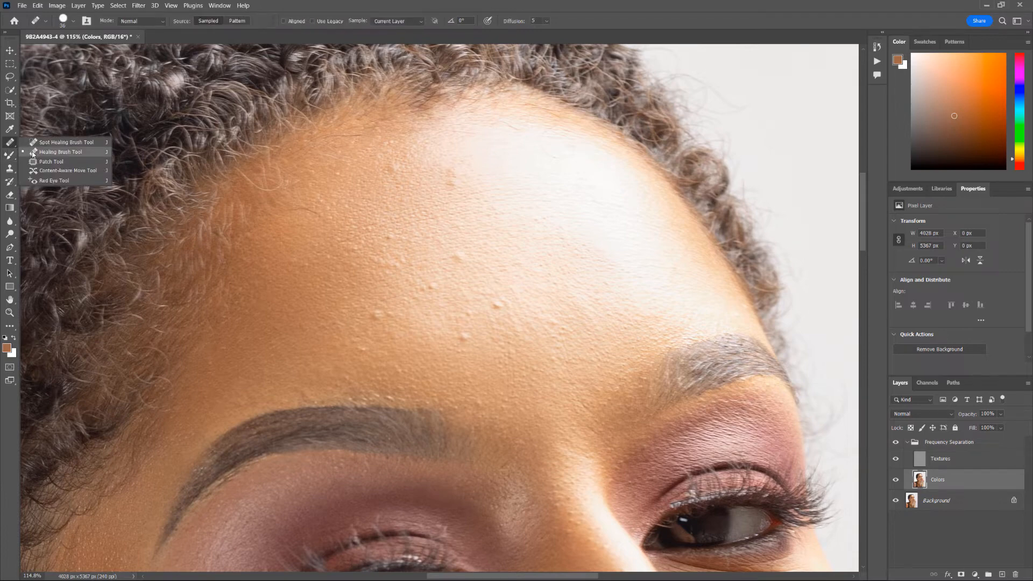
left_click(9, 143)
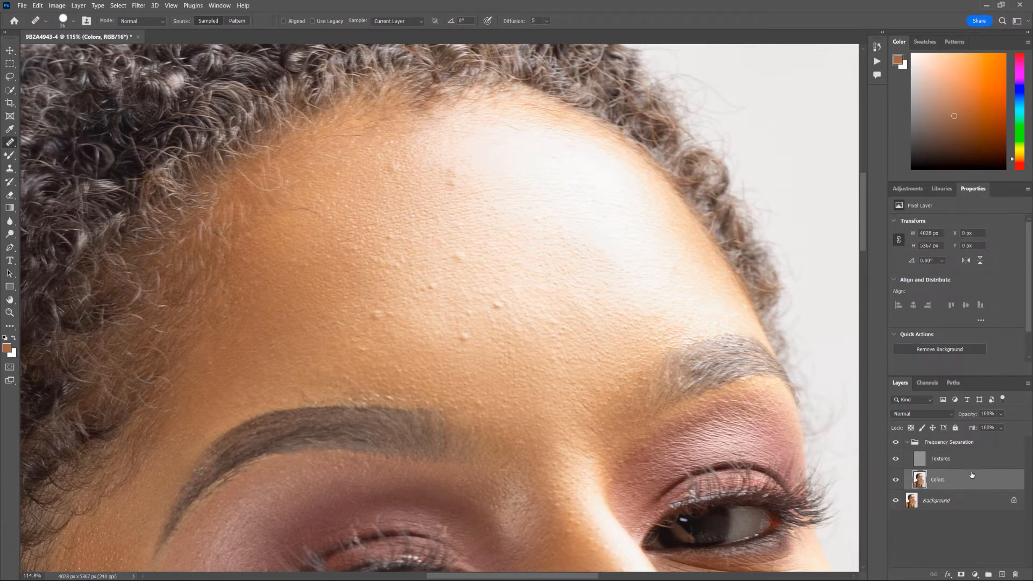
left_click(952, 464)
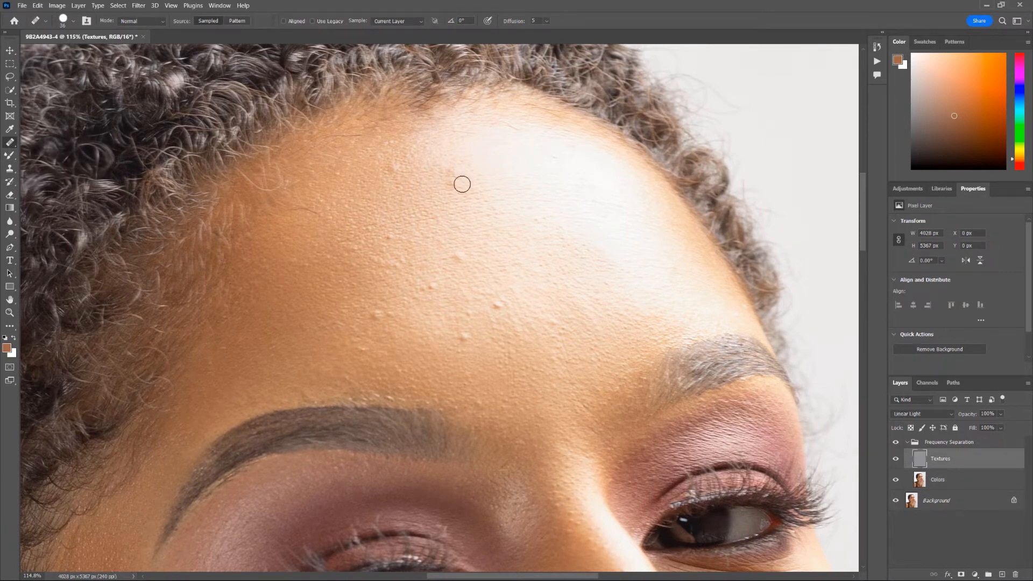
scroll(400, 195, "up", 3)
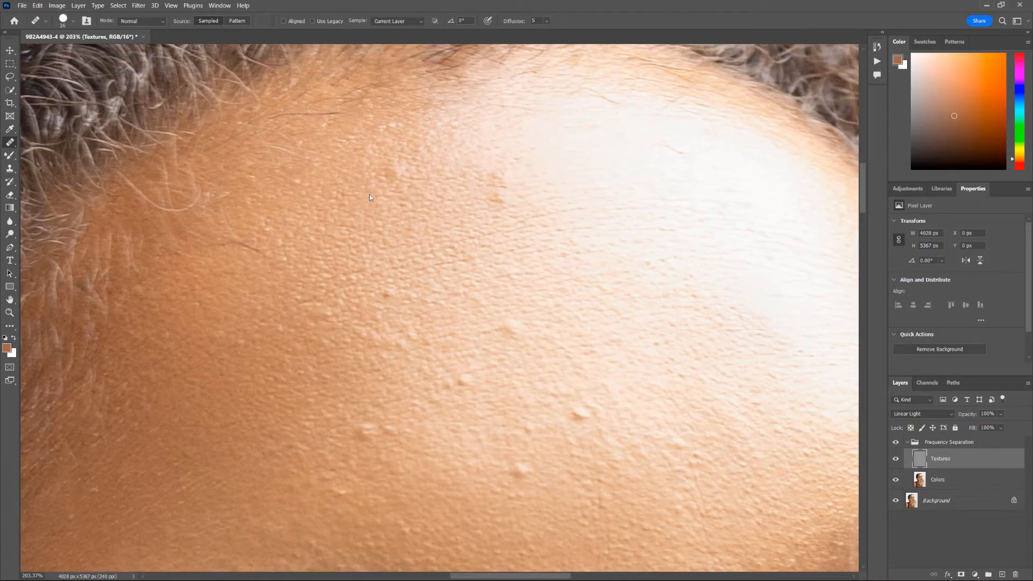
key("bracketleft")
- Heal the forehead bumps on the Textures layer from nearby clean texture samples
left_click_drag(398, 174, 398, 175)
left_click(527, 310, "alt")
left_click_drag(509, 327, 507, 329)
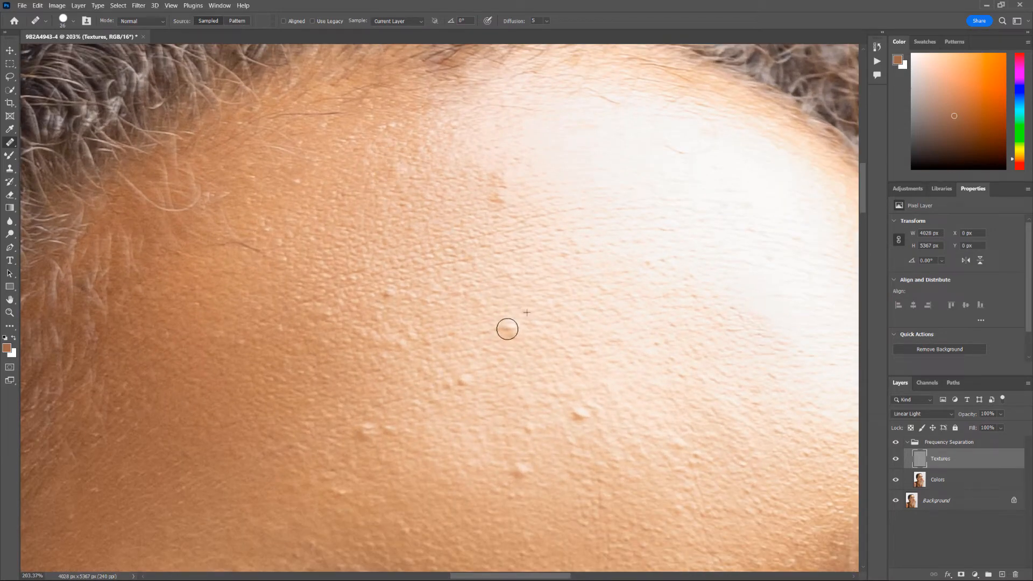
left_click(618, 397, "alt")
left_click_drag(583, 412, 576, 416)
left_click_drag(519, 470, 526, 472)
left_click(503, 423, "alt")
left_click_drag(525, 429, 529, 427)
scroll(574, 429, "down", 10)
scroll(494, 424, "up", 11)
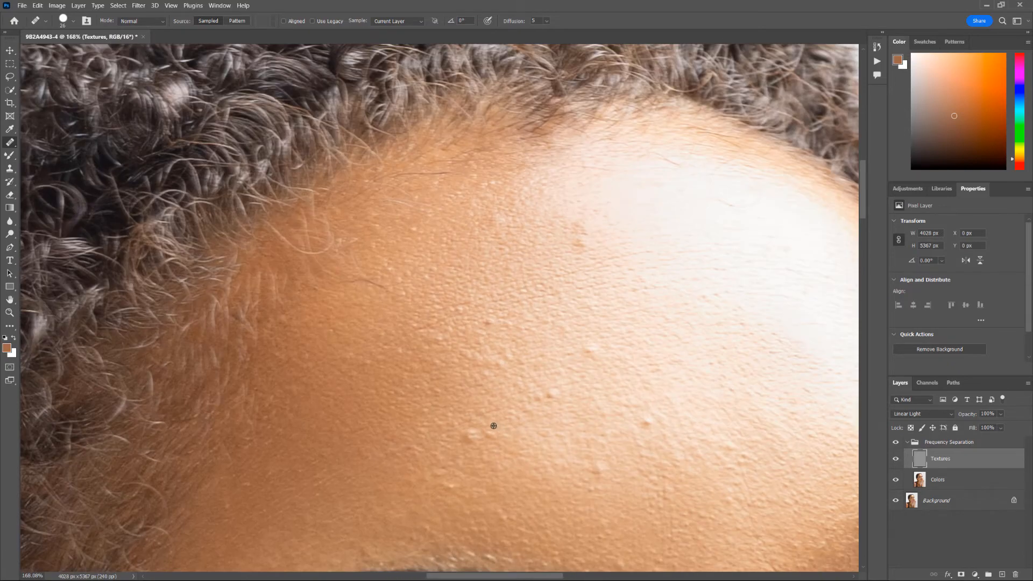
left_click(485, 414, "alt")
left_click(463, 438)
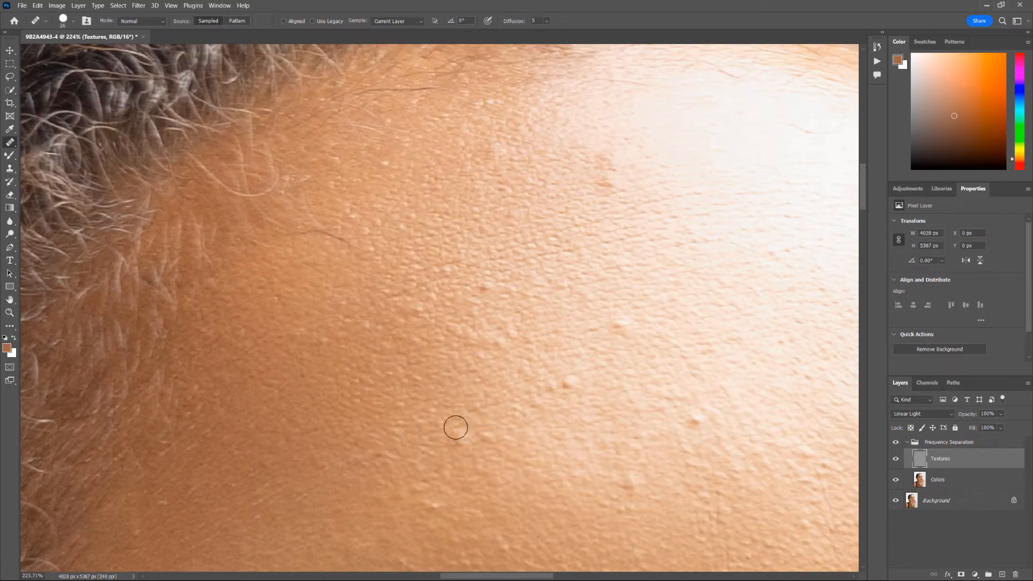
scroll(506, 433, "down", 6)
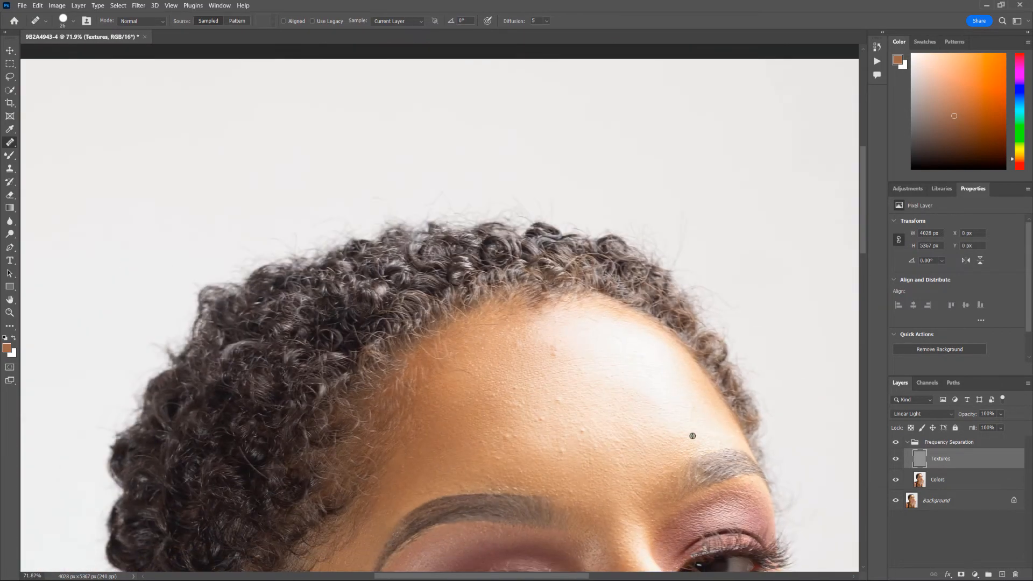
- On the Colors layer, enlarge the Healing Brush to 40 px and heal the first forehead bumps
left_click(949, 488)
key("b")
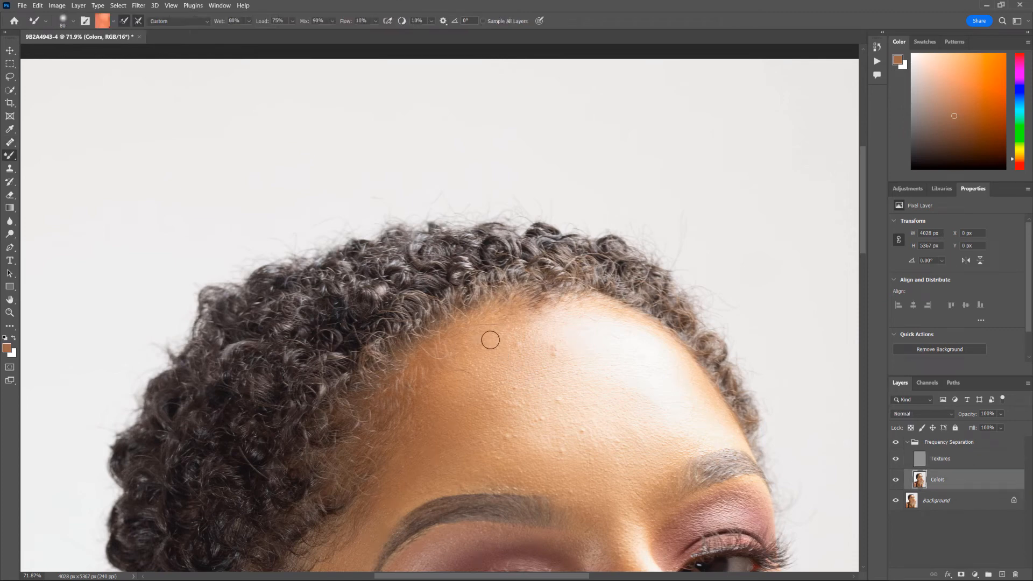
key("j")
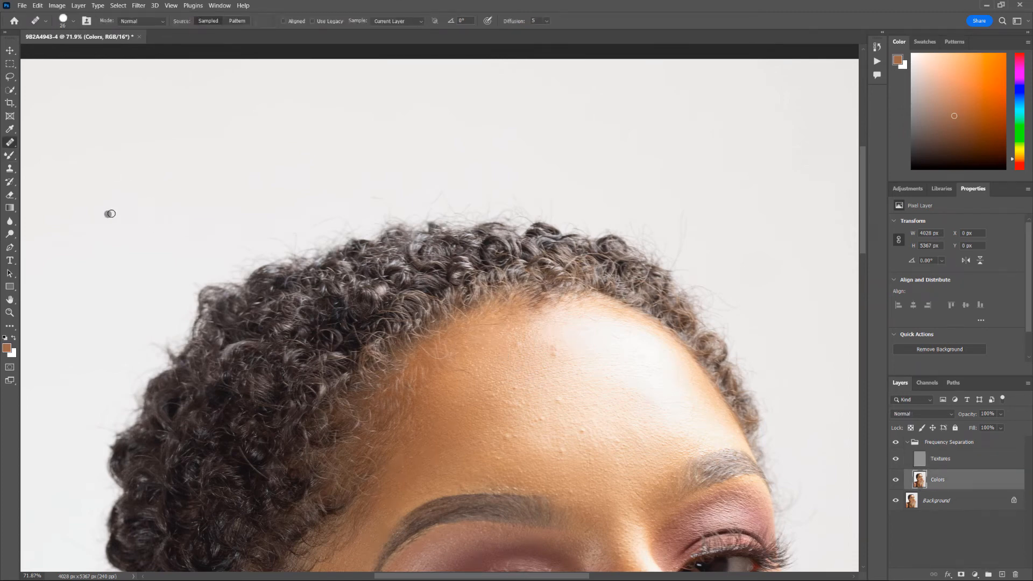
scroll(535, 433, "up", 4)
right_click(514, 465, "alt")
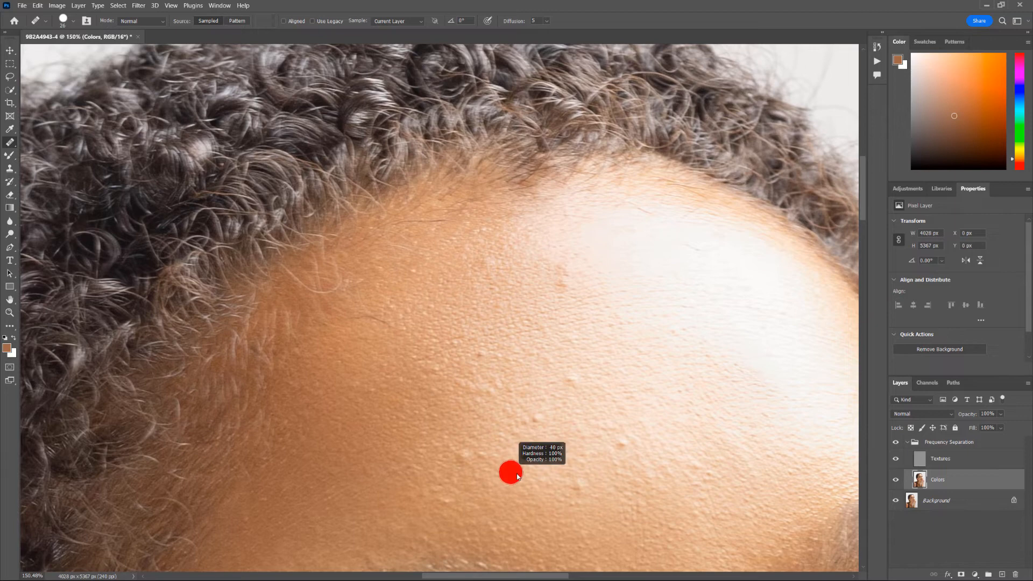
left_click(516, 463, "alt")
left_click_drag(482, 457, 467, 452)
- Heal the remaining forehead spots on the Colors layer, including the reddish one higher up
left_click(505, 466, "alt")
left_click(543, 468, "alt")
left_click_drag(571, 486, 580, 487)
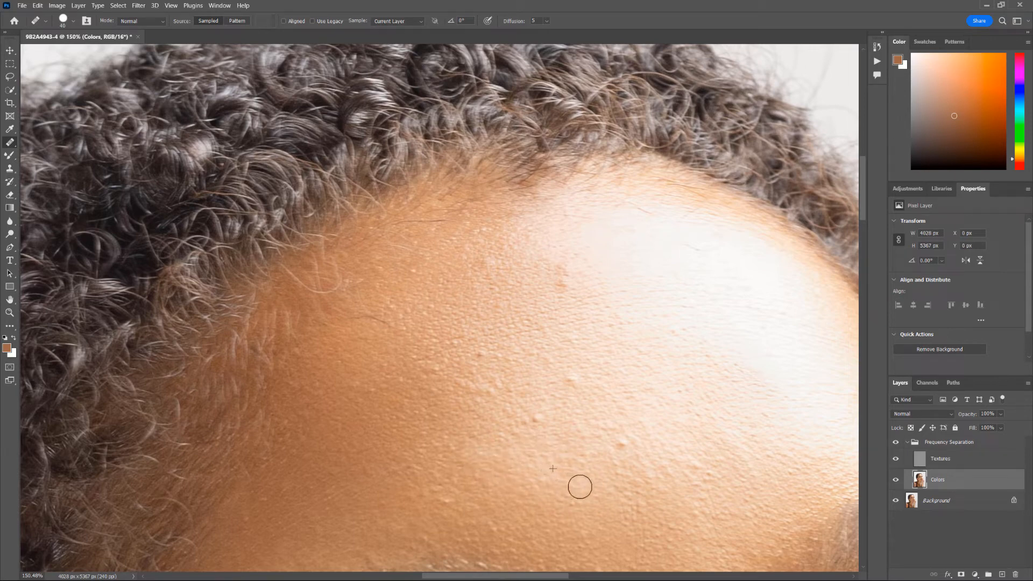
left_click(618, 444)
left_click(538, 420)
left_click(565, 285)
left_click_drag(564, 307, 561, 319)
left_click(526, 339, "alt")
left_click(479, 351)
left_click(527, 375, "alt")
left_click(497, 382)
left_click(534, 411)
scroll(618, 425, "down", 5)
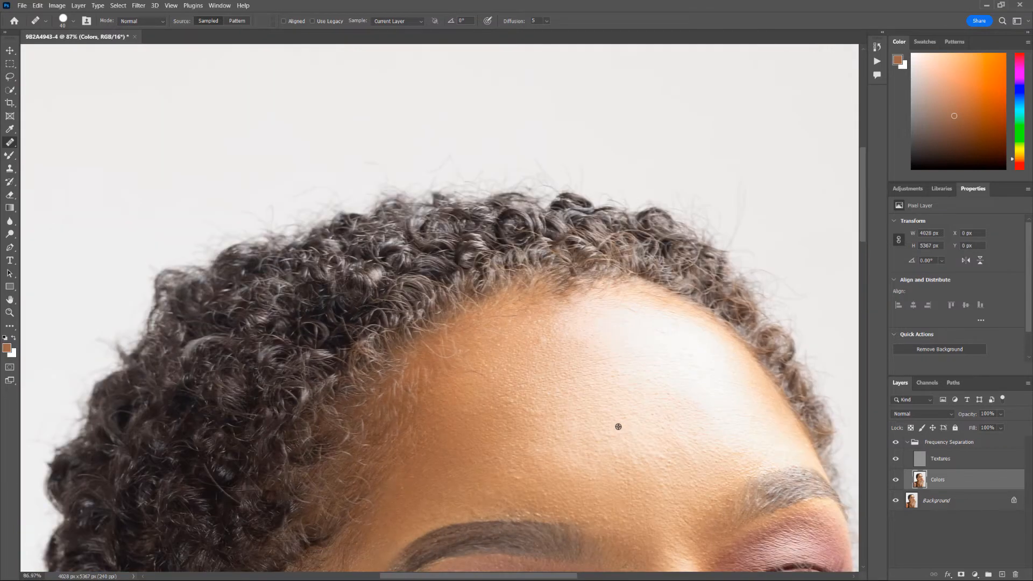
- Heal the spot just above the eyebrow with the Healing Brush at 25 px
left_click_drag(651, 452, 618, 404)
scroll(506, 293, "up", 6)
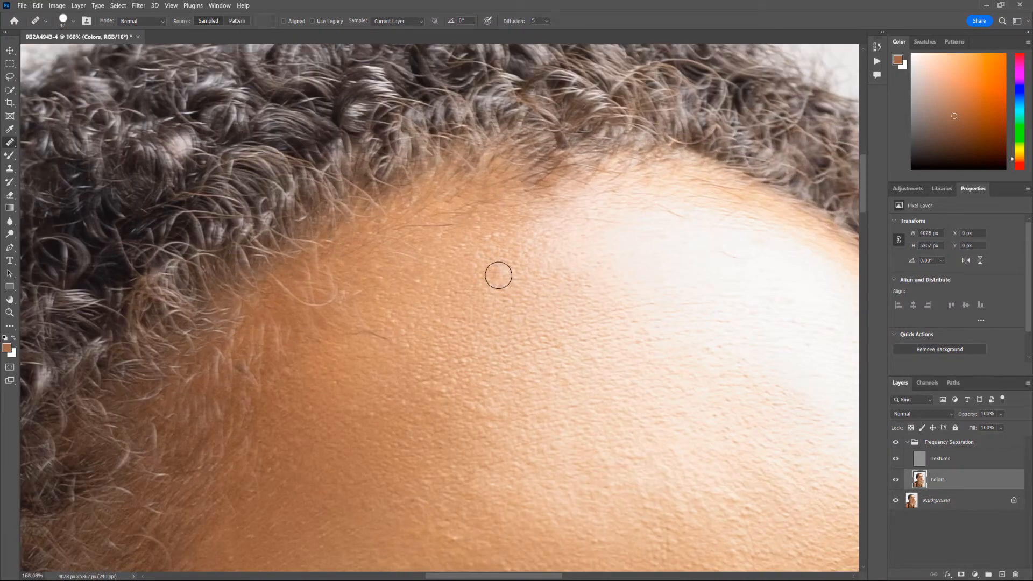
scroll(478, 337, "up", 2)
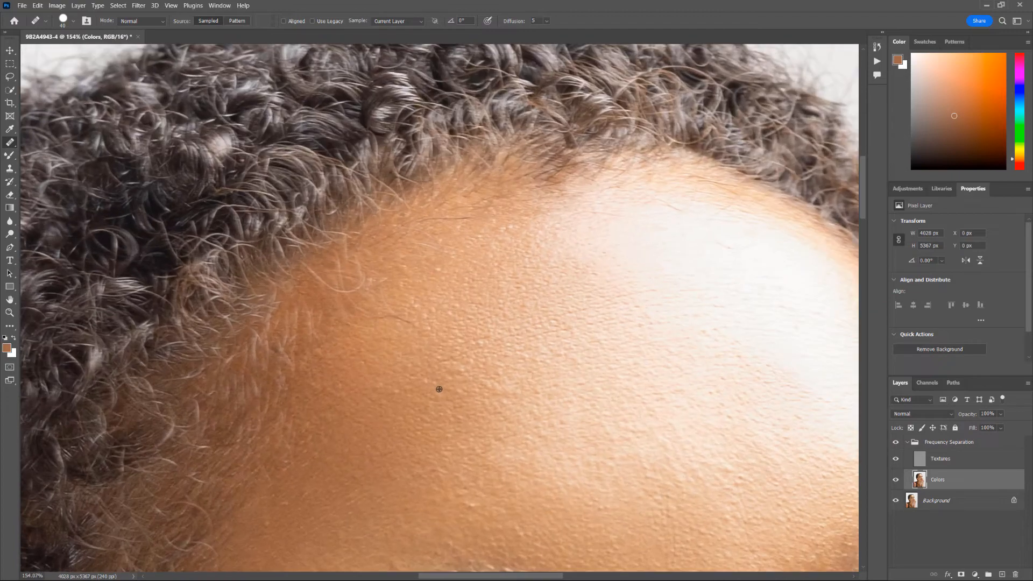
scroll(553, 438, "down", 15)
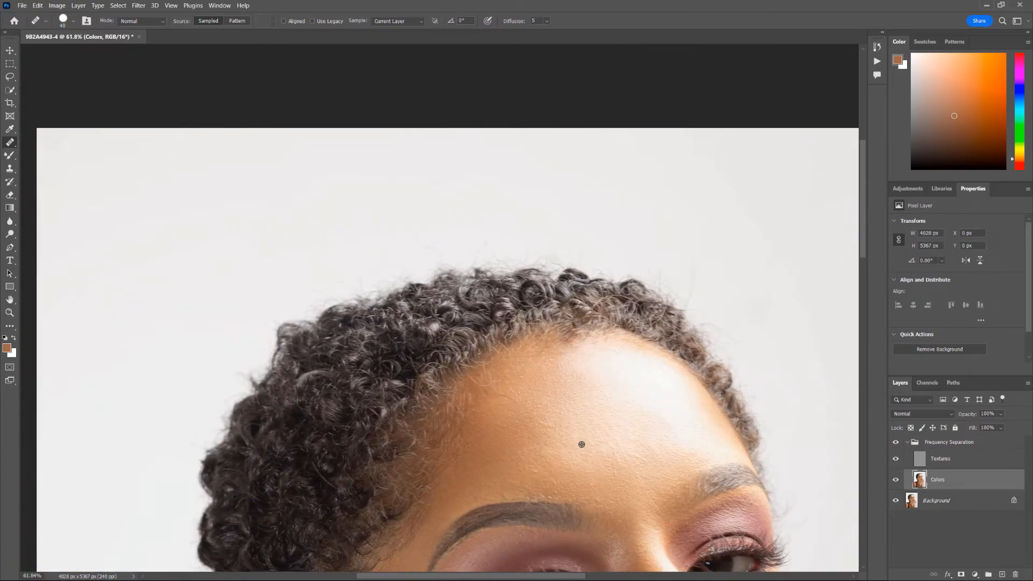
scroll(535, 373, "up", 10)
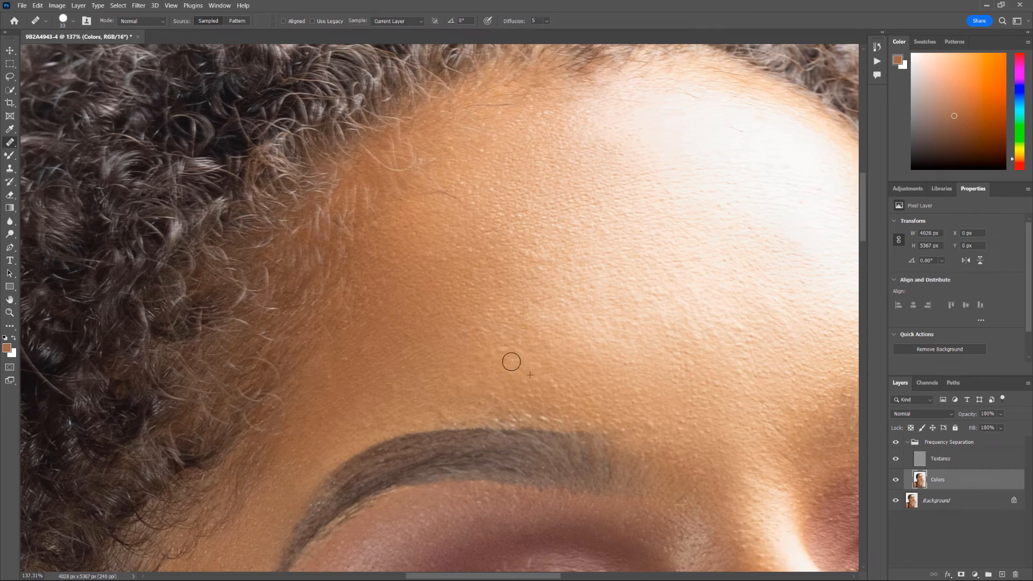
scroll(511, 362, "down", 4)
scroll(511, 243, "up", 6)
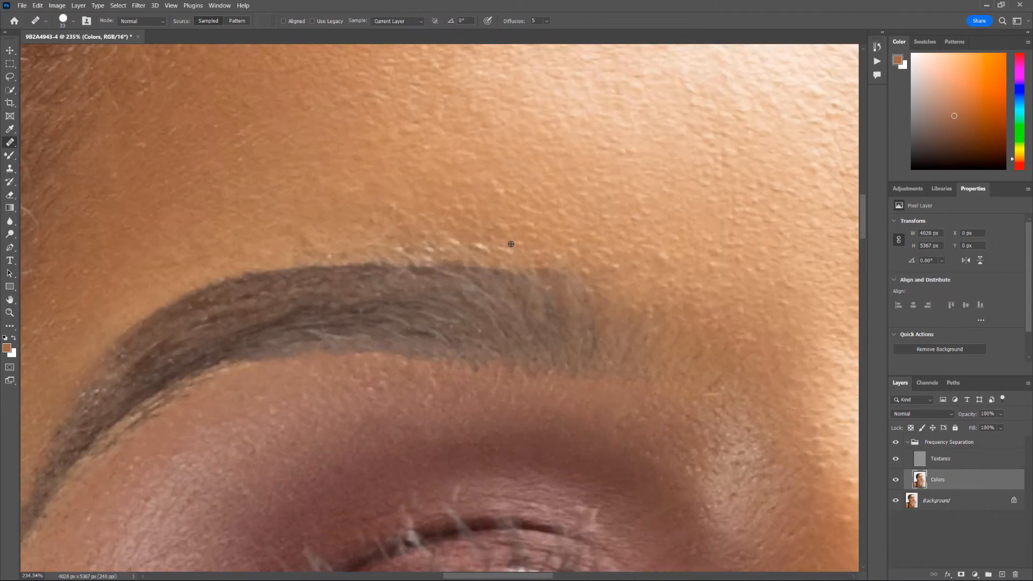
scroll(511, 243, "up", 3)
mouse_move(504, 242)
left_mouse_down()
mouse_move(468, 246)
mouse_move(525, 227)
mouse_move(438, 247)
left_mouse_up()
left_click(499, 237, "alt")
left_click(500, 224, "alt")
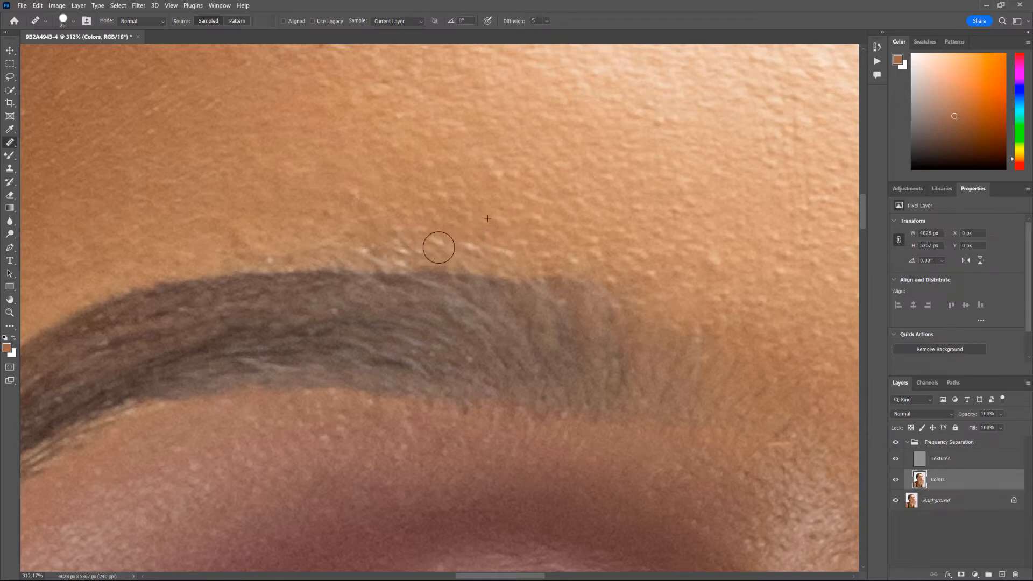
- Heal the spots along the top of the eyebrow with a 19 px brush
scroll(514, 246, "down", 5)
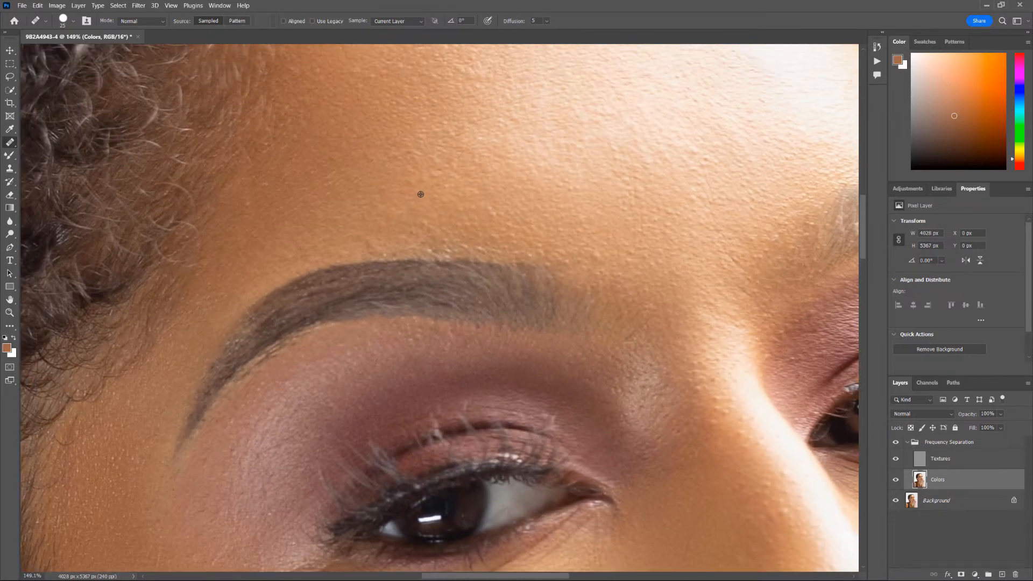
scroll(420, 196, "up", 5)
left_click_drag(433, 254, 422, 257)
left_click(419, 257, "alt")
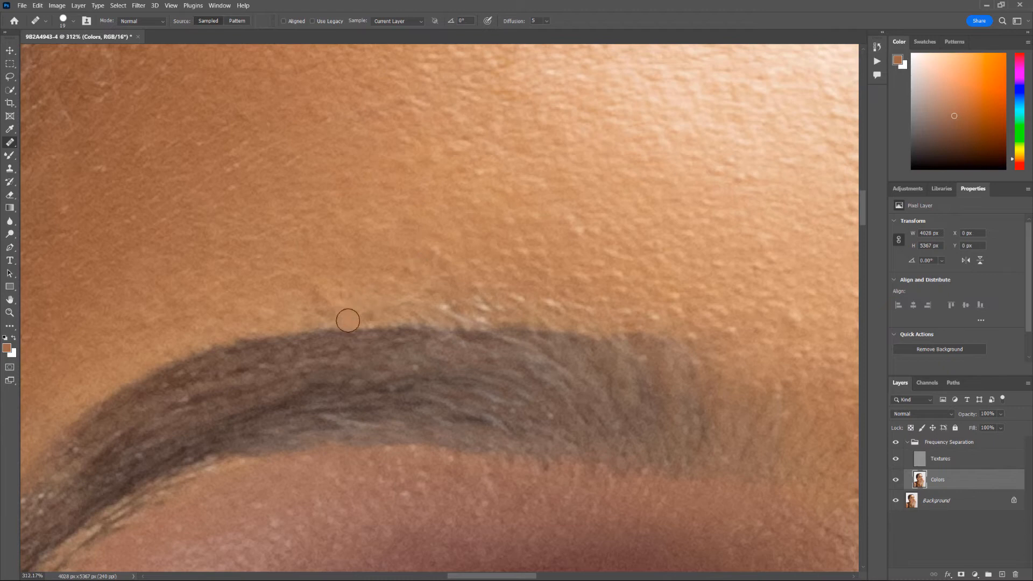
left_click_drag(360, 309, 350, 314)
left_click_drag(448, 306, 463, 302)
left_click(941, 461)
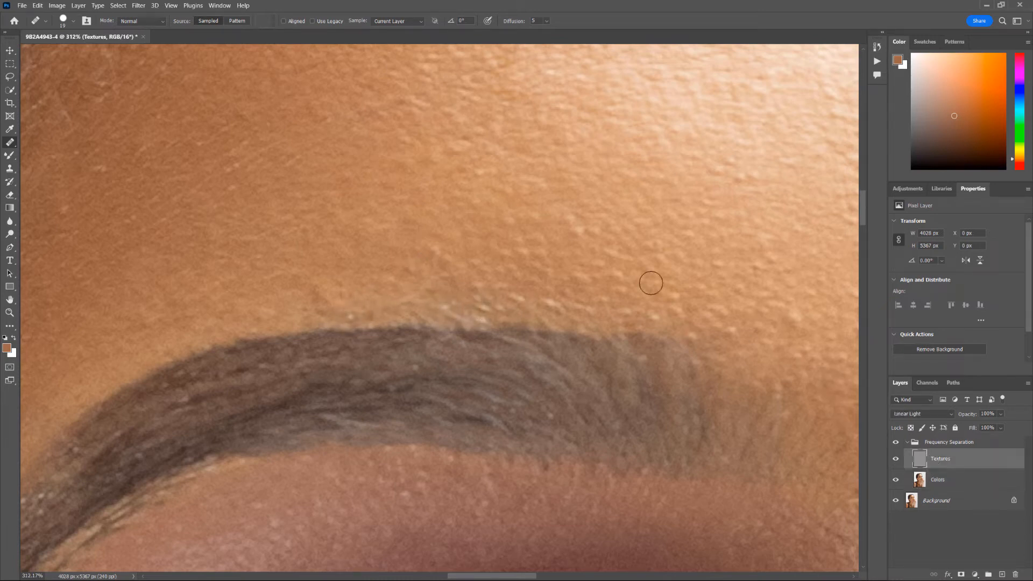
- Heal the bright texture spots along the brow edge, then zoom to the cheek beside the nose
left_click(589, 260, "alt")
mouse_move(585, 305)
left_mouse_down()
mouse_move(562, 284)
mouse_move(552, 305)
mouse_move(572, 283)
mouse_move(524, 289)
mouse_move(523, 302)
mouse_move(499, 291)
mouse_move(459, 309)
left_mouse_up()
left_click(571, 281, "alt")
left_click(486, 252, "alt")
left_click(406, 260, "alt")
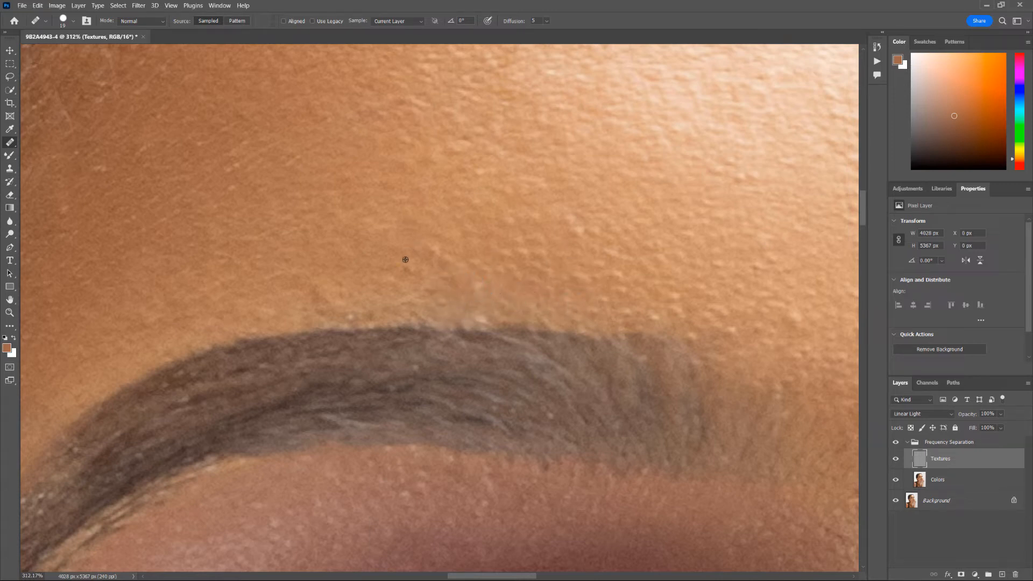
scroll(380, 307, "down", 6)
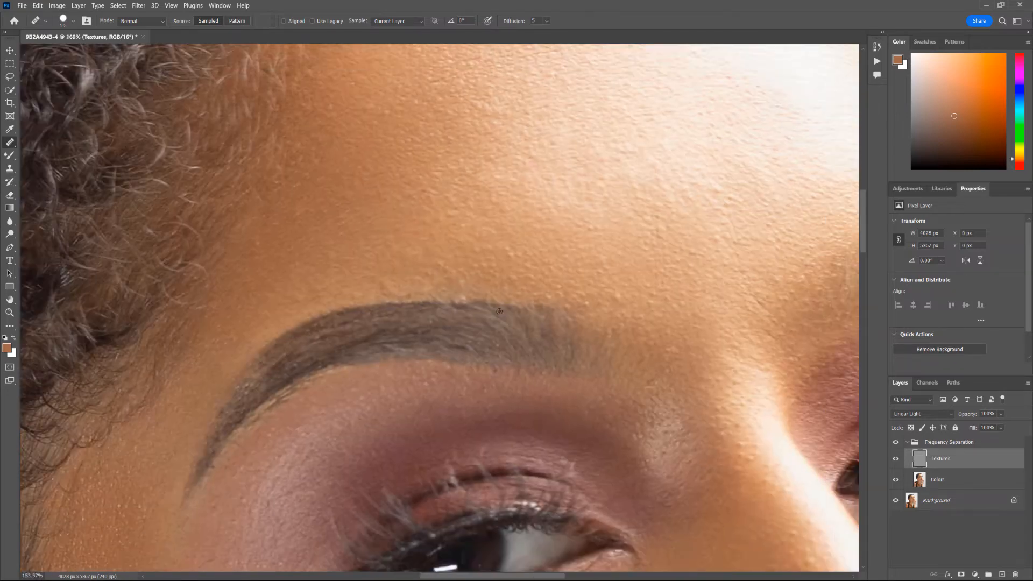
scroll(510, 303, "up", 3)
scroll(511, 303, "up", 5)
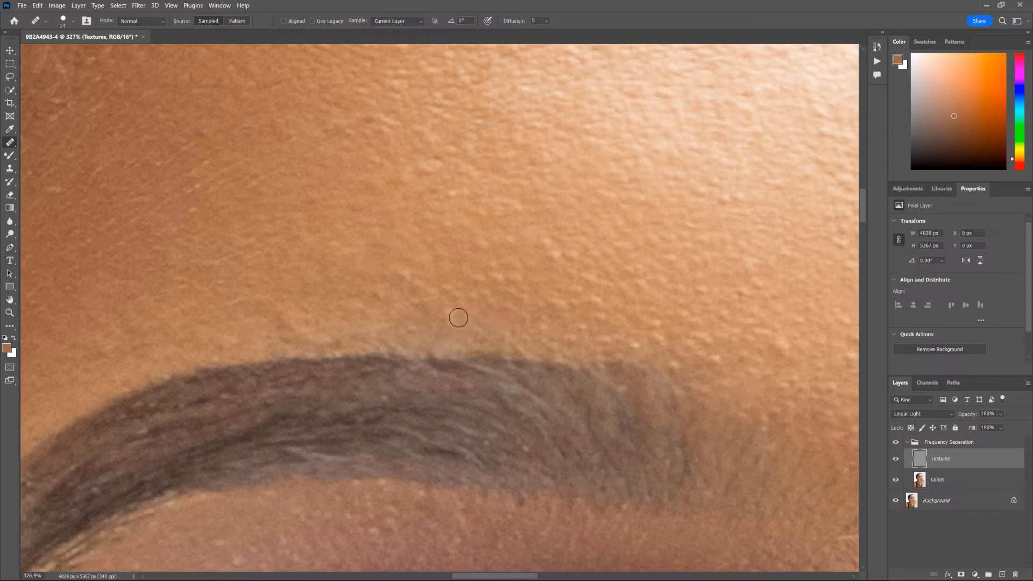
scroll(556, 275, "down", 8)
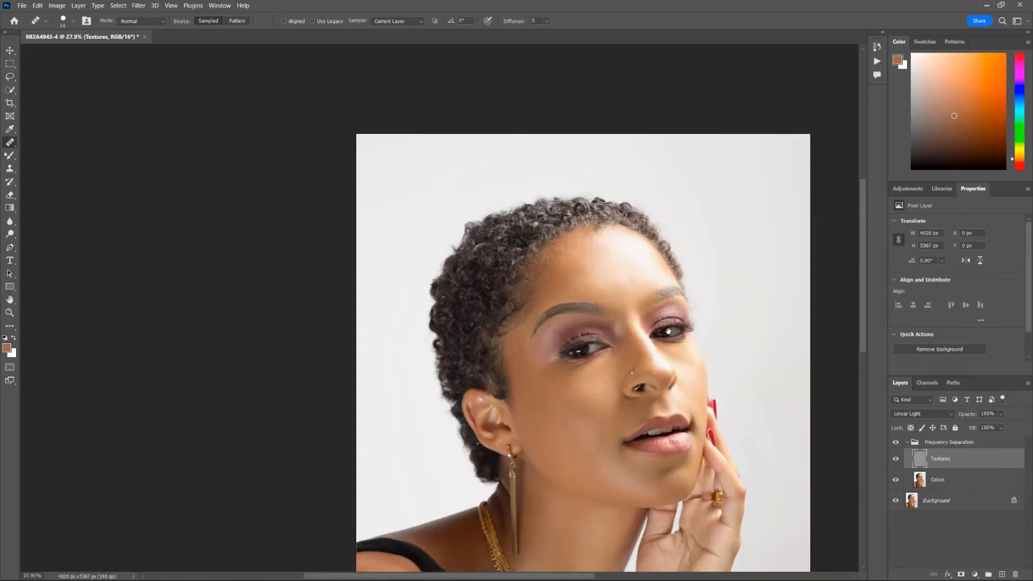
scroll(590, 268, "up", 6)
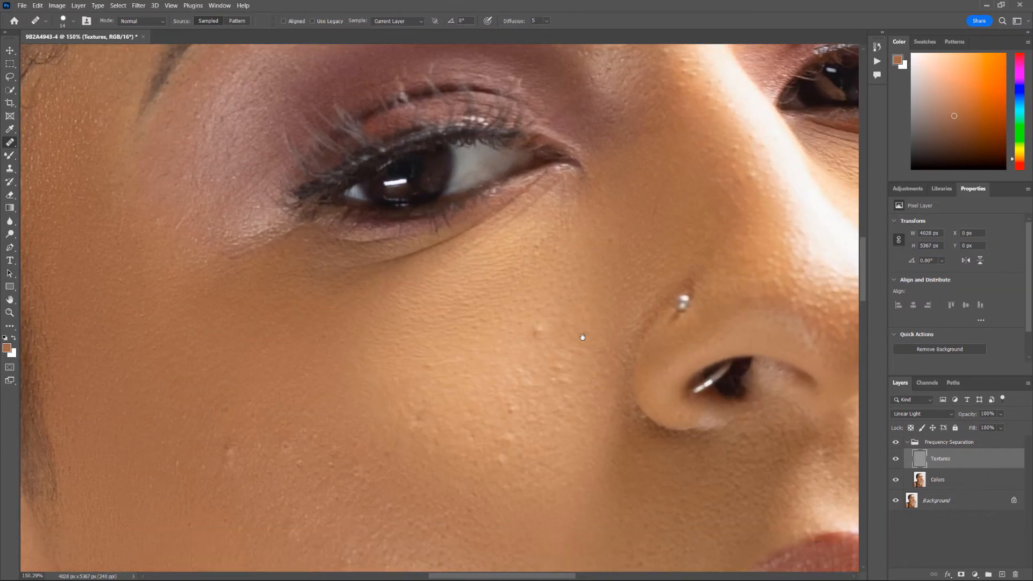
left_click_drag(583, 337, 557, 254)
- Select the Colors layer, set the Healing Brush to 27 px and heal the first cheek spots
key("alt+bracketleft")
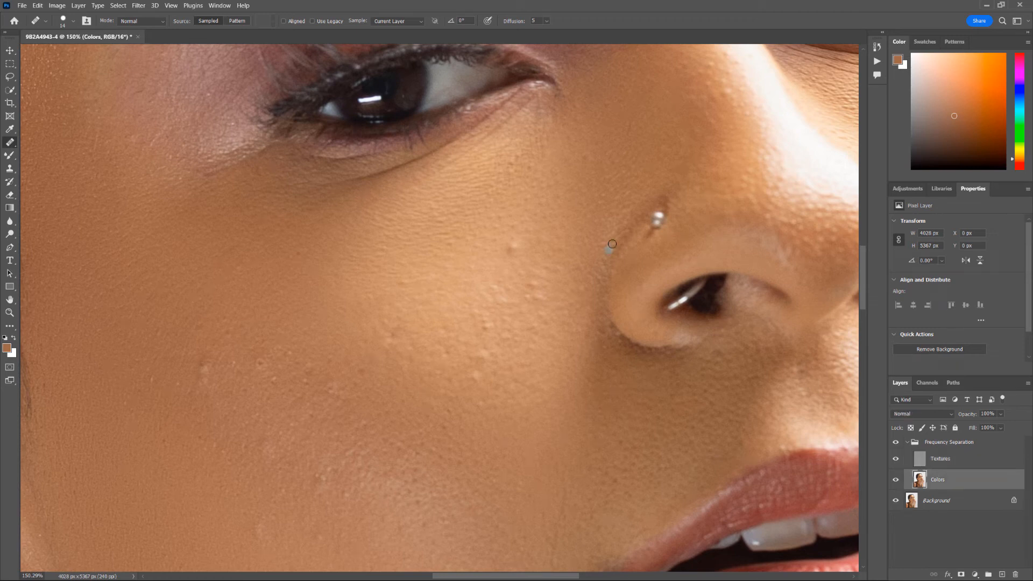
left_click_drag(482, 243, 486, 244)
left_click(533, 276)
left_click(457, 380, "alt")
left_click(476, 375)
- Heal the remaining blemishes on the outer and lower cheek, then zoom out
left_click(399, 374, "alt")
left_click_drag(323, 356, 473, 311)
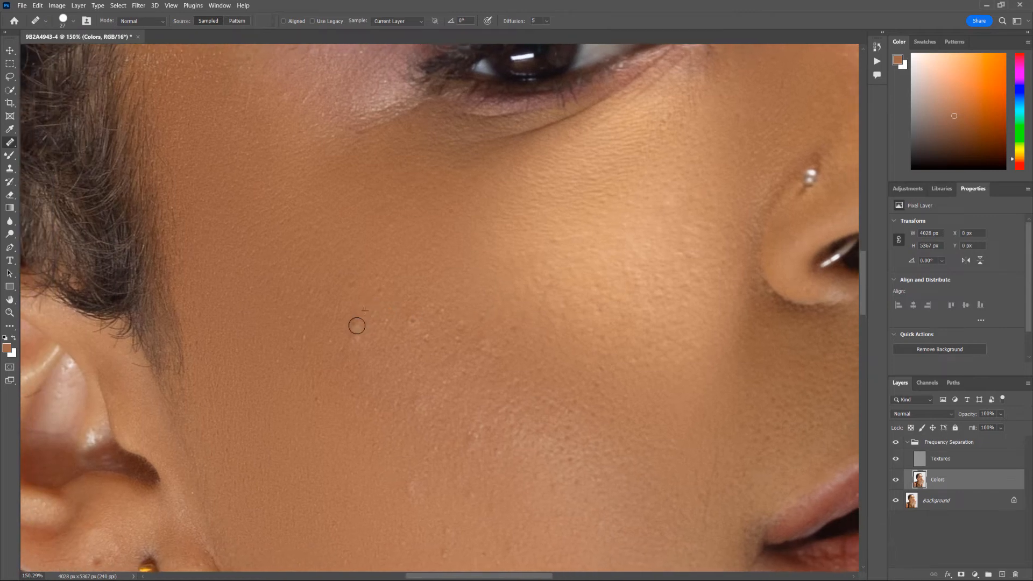
left_click(357, 285, "alt")
mouse_move(355, 323)
left_mouse_down()
mouse_move(352, 335)
mouse_move(443, 307)
mouse_move(466, 322)
left_mouse_up()
left_click(404, 305, "alt")
left_click(424, 294, "alt")
left_click(477, 318, "alt")
left_click(474, 433)
scroll(429, 466, "down", 2)
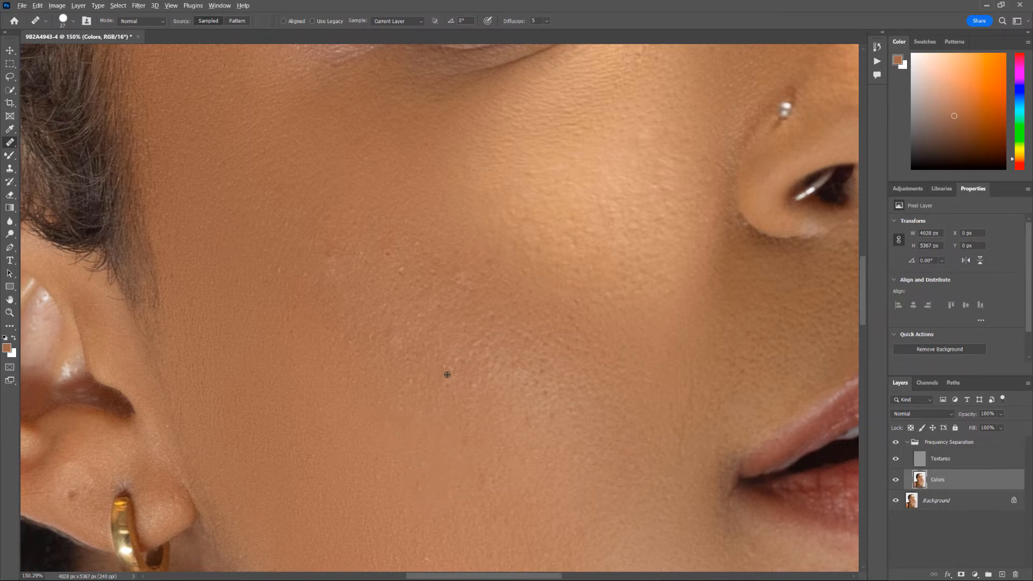
scroll(447, 375, "down", 5)
left_click(916, 464)
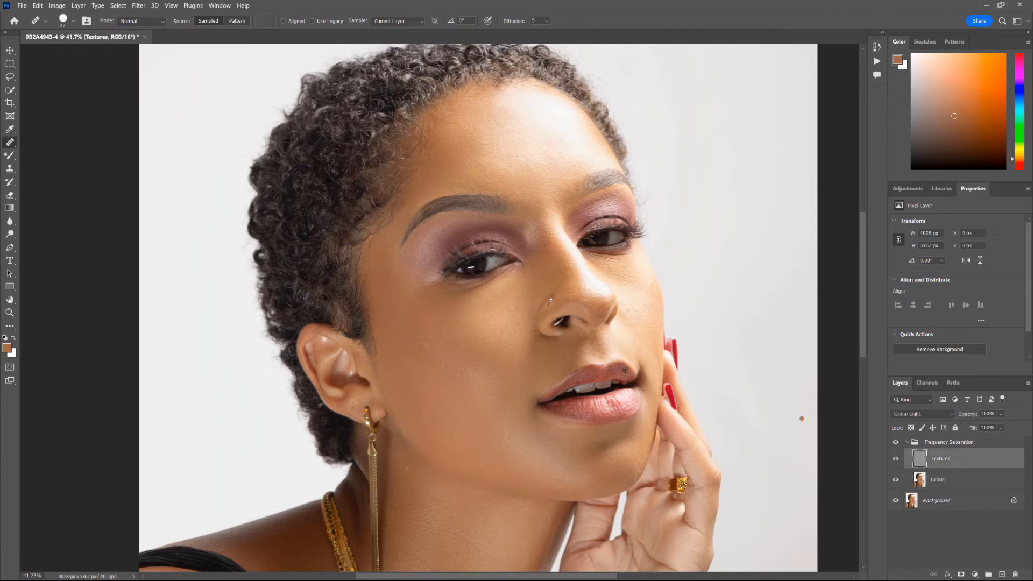
- Sample clean skin and heal the small blemishes between ear and nose on the Textures layer
scroll(388, 381, "up", 6)
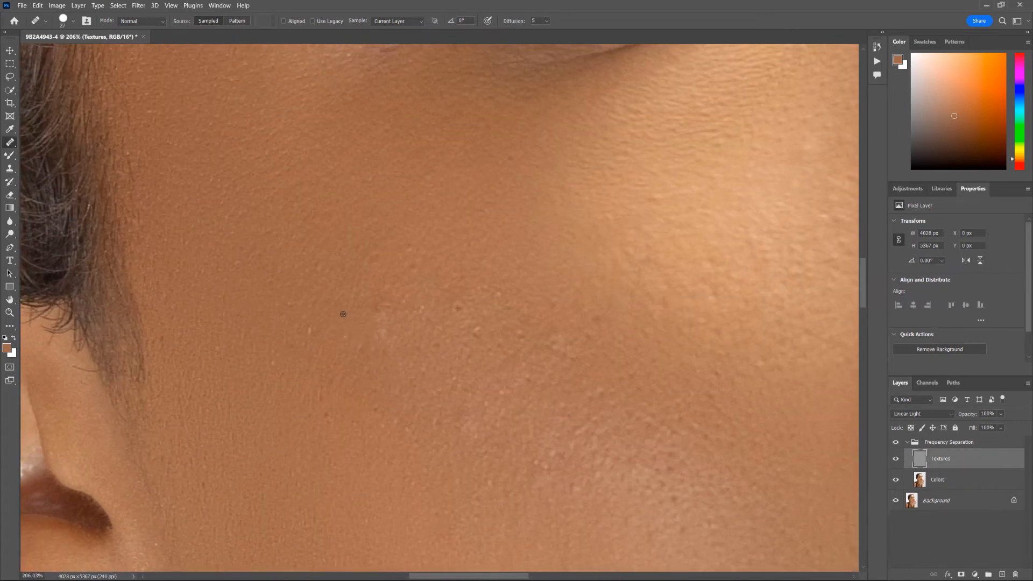
left_click(358, 315, "alt")
left_click(375, 312)
left_click(381, 311)
left_click_drag(386, 307, 387, 325)
left_click(436, 341, "alt")
left_click(453, 309)
- Check the healed cheek up close, then select the Colors layer
scroll(487, 386, "down", 5)
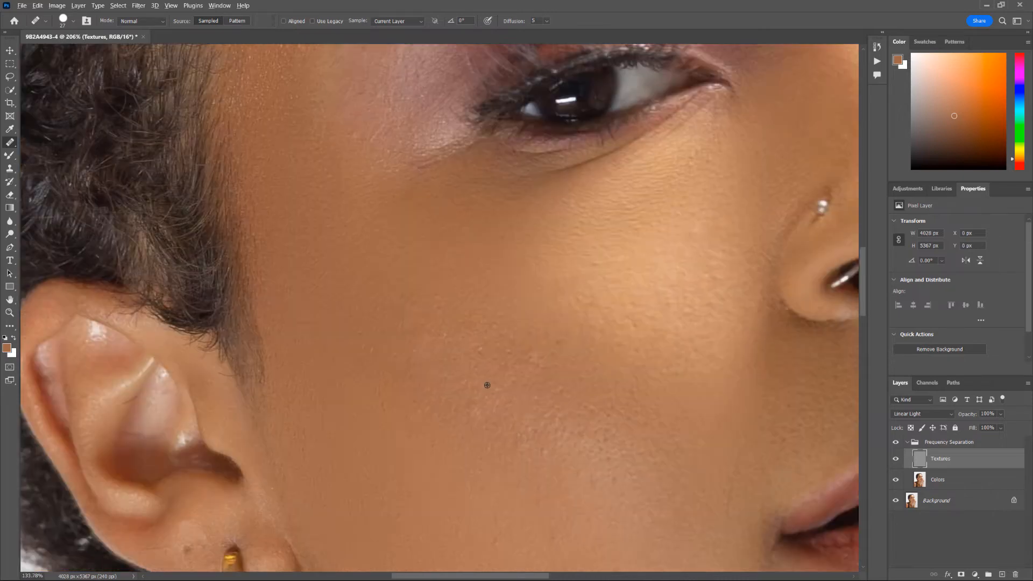
scroll(496, 405, "up", 5)
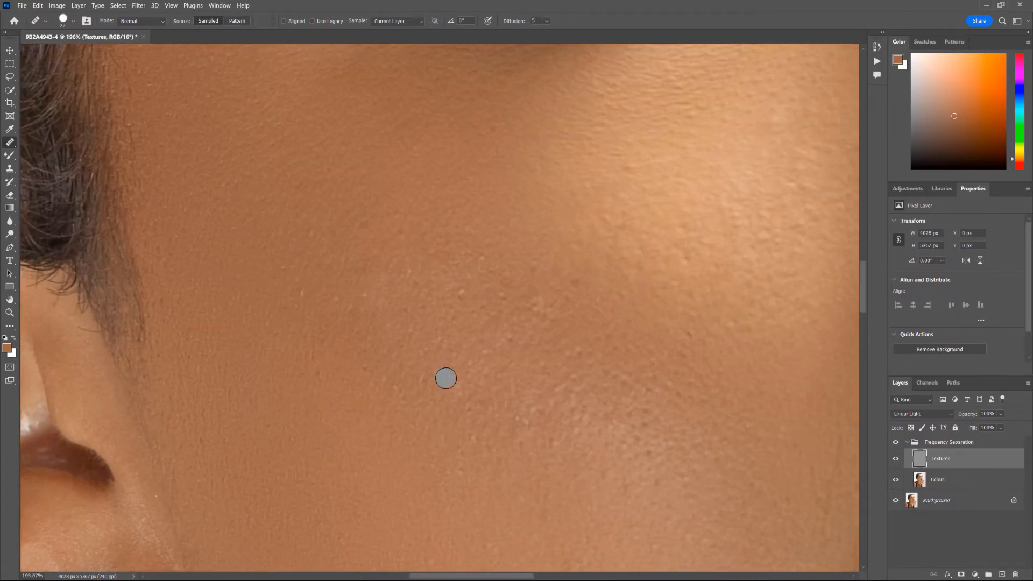
scroll(498, 393, "down", 7)
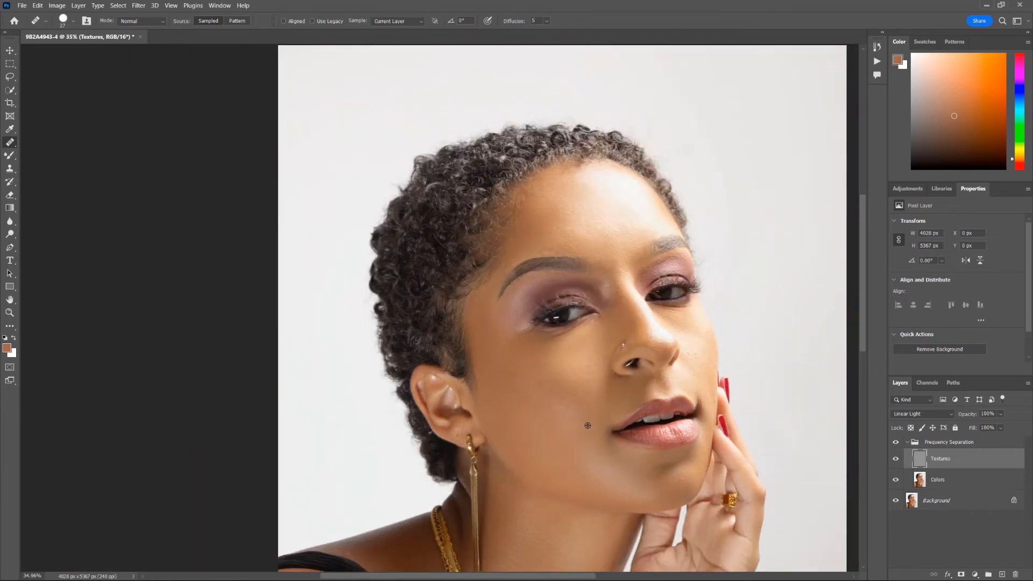
scroll(593, 439, "up", 4)
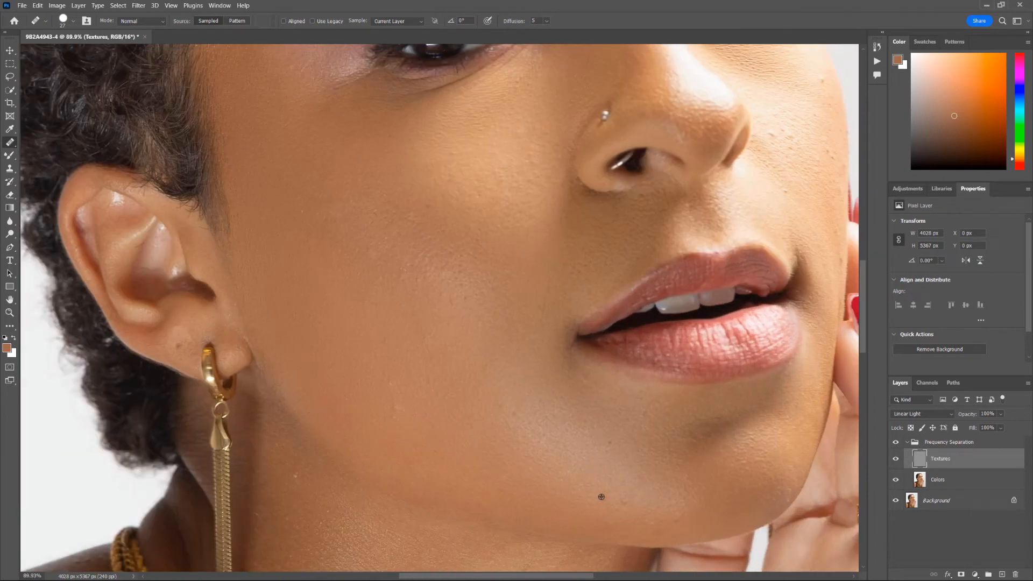
left_click(949, 485)
scroll(406, 409, "up", 3)
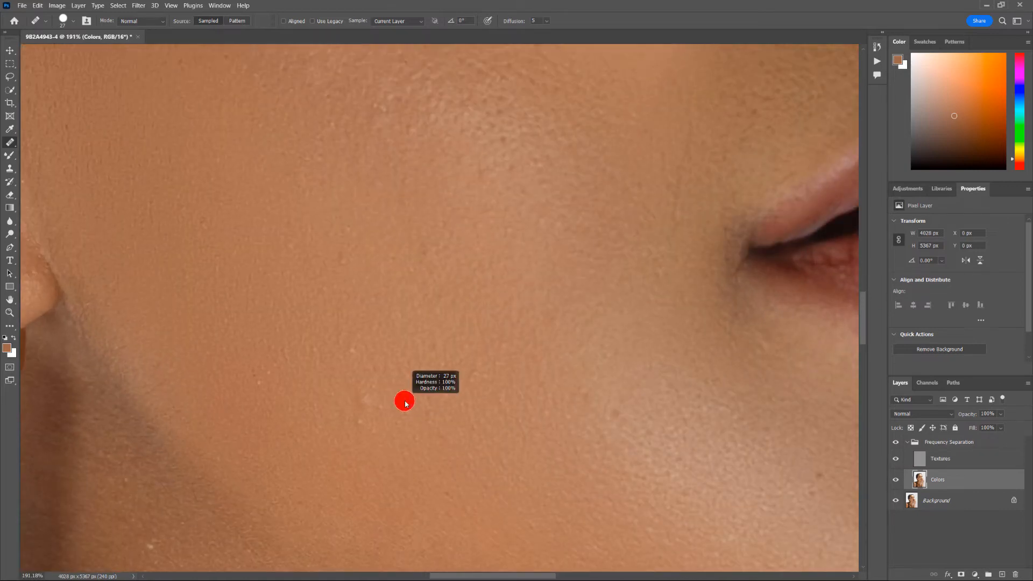
- On the Colors layer, heal three light cheek spots and a neck spot from nearby clean skin
left_click(404, 398, "alt")
left_click_drag(356, 400, 363, 407)
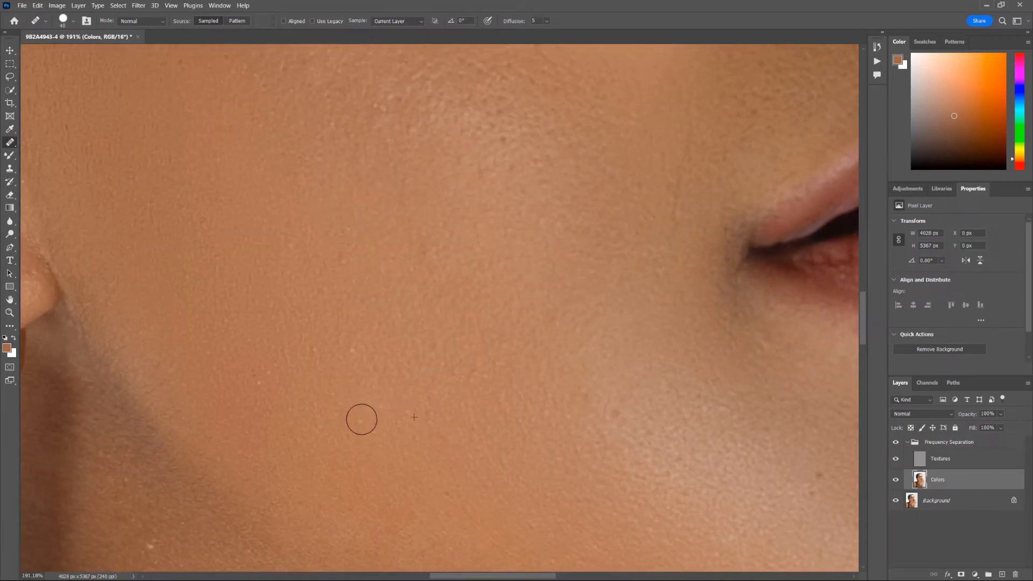
left_click(448, 398, "alt")
left_click_drag(475, 375, 479, 372)
left_click(560, 456, "alt")
left_click_drag(616, 415, 627, 434)
left_click(654, 465, "alt")
scroll(663, 409, "down", 1)
scroll(629, 407, "down", 3)
scroll(481, 459, "up", 1)
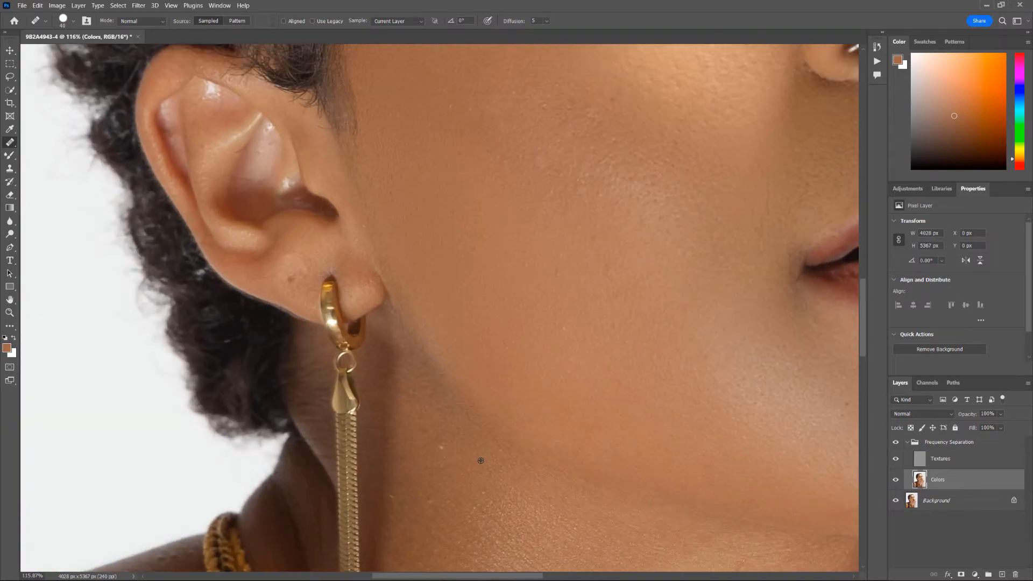
left_click(478, 461, "alt")
left_click(444, 446)
scroll(477, 457, "down", 2)
- Back on the Colors layer, heal the outer-cheek blemish and lighten the cheek spot near the jaw
key("alt+bracketright")
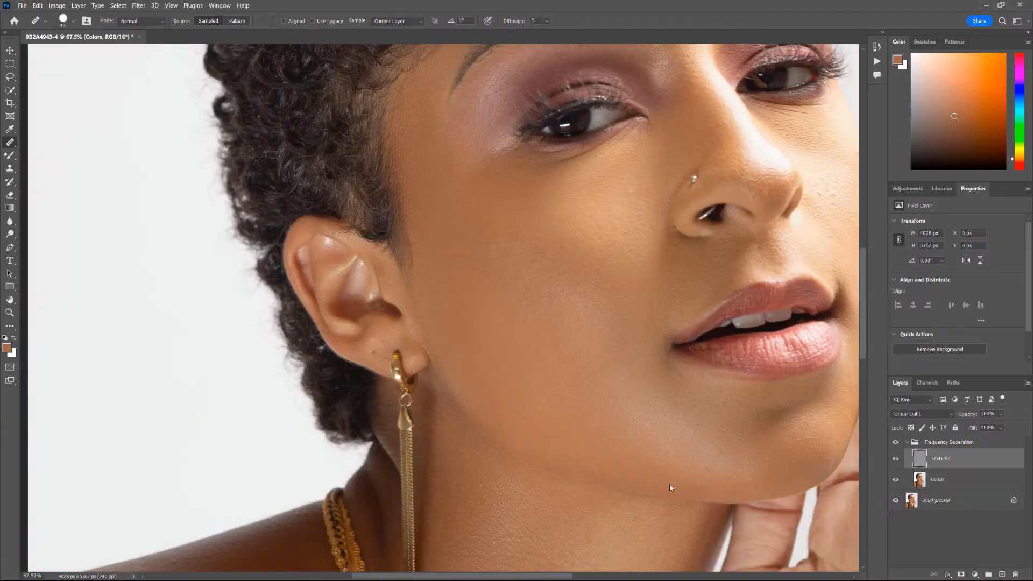
scroll(463, 448, "down", 4)
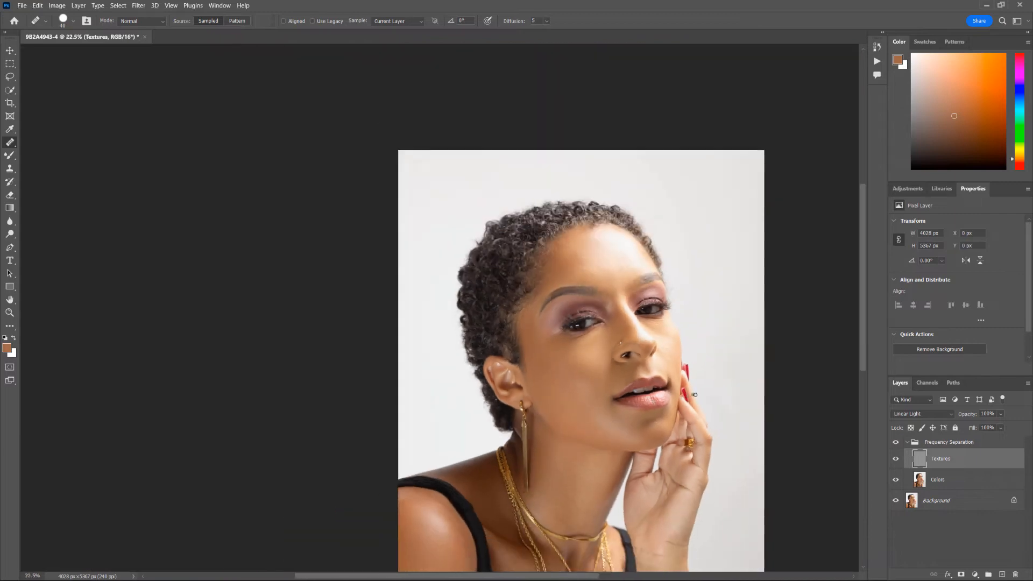
scroll(658, 397, "up", 2)
scroll(659, 396, "up", 4)
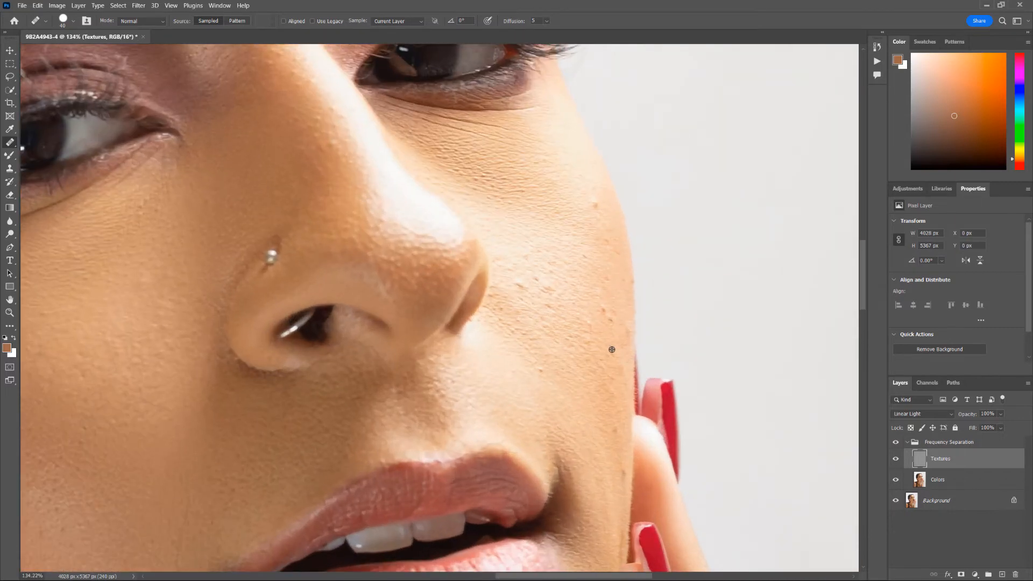
left_click(993, 474)
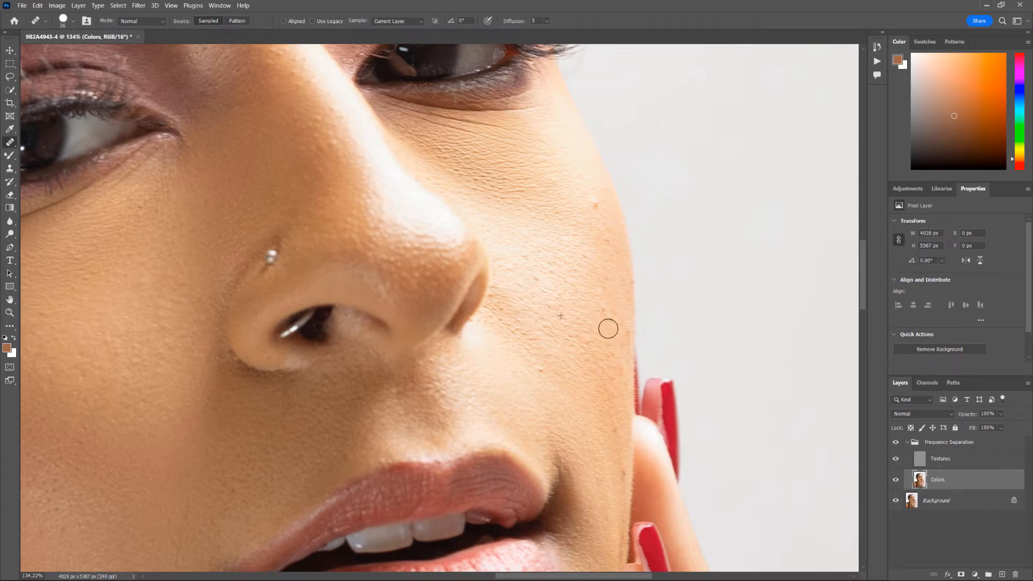
left_click(580, 222, "alt")
left_click(598, 203)
left_click(543, 368)
left_click(565, 381, "alt")
left_click(544, 366)
- On the Textures layer, heal four texture spots across the cheek
left_click(955, 461)
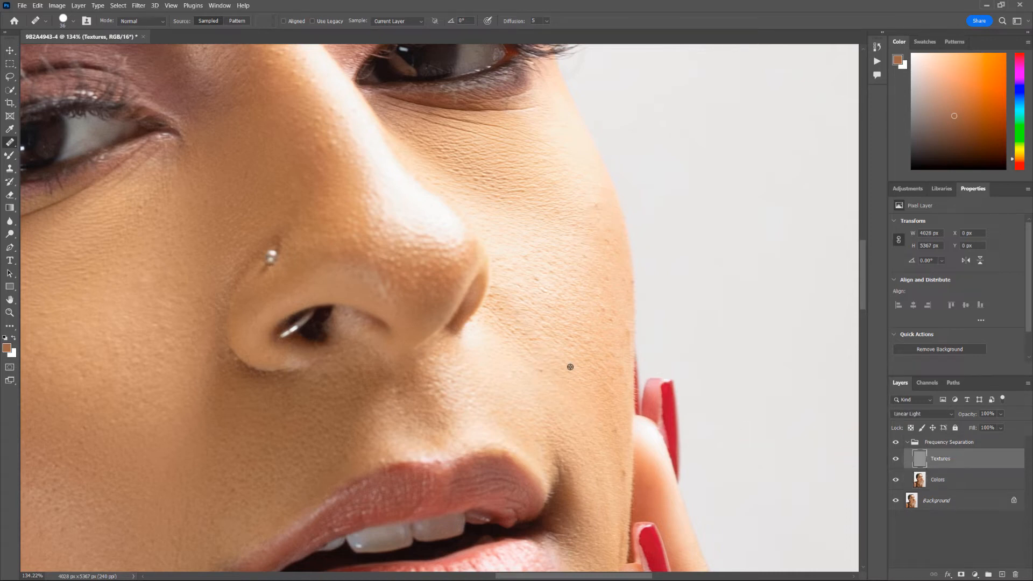
left_click(549, 307, "alt")
left_click(538, 284)
left_click(557, 342)
left_click(575, 312, "alt")
left_click(606, 355)
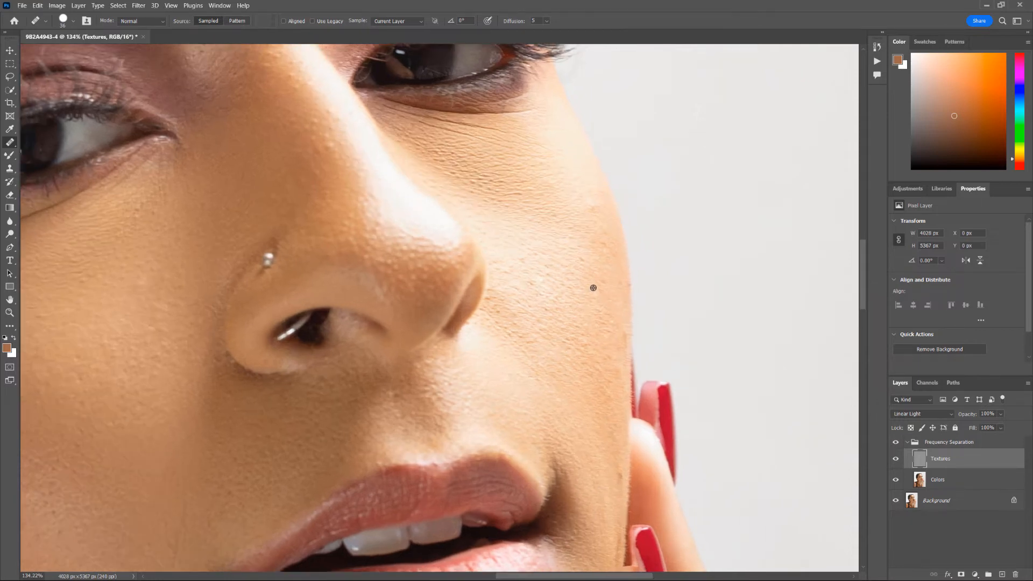
- Shrink the Healing Brush, heal two tiny spots near the cheek edge, and zoom out
scroll(579, 281, "up", 6)
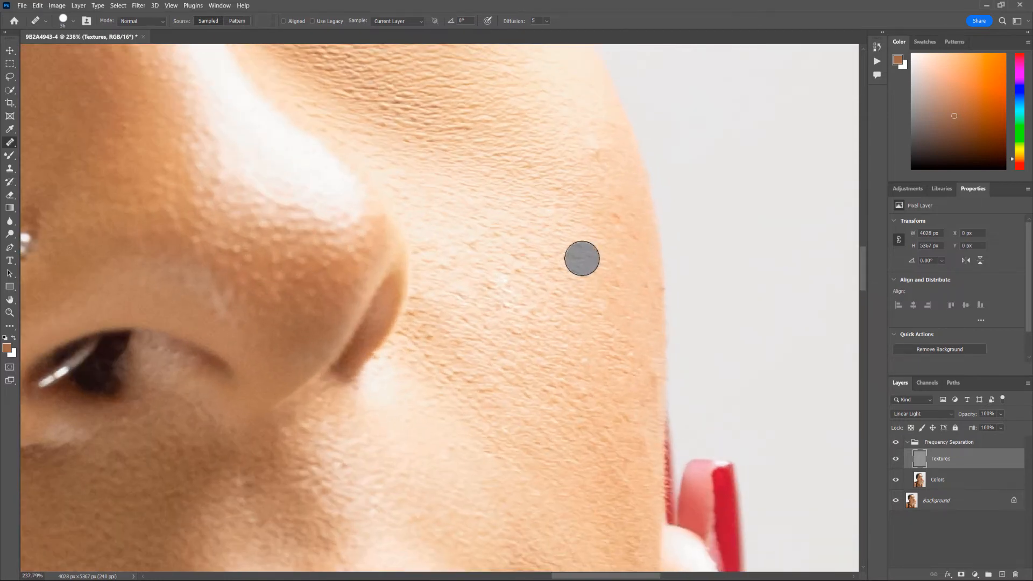
left_click_drag(585, 263, 571, 282)
left_click(618, 300)
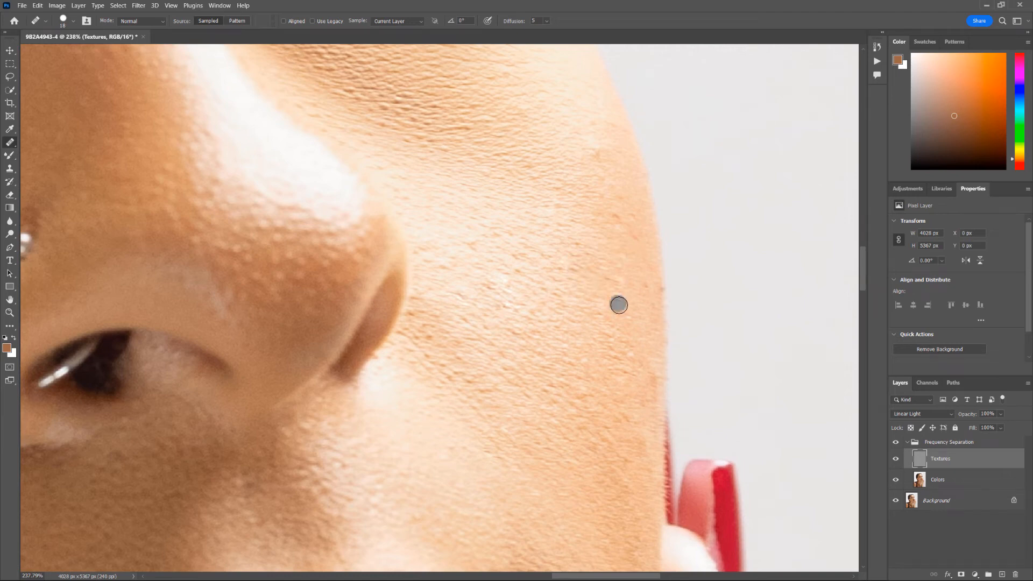
left_click(653, 296)
scroll(653, 296, "down", 8)
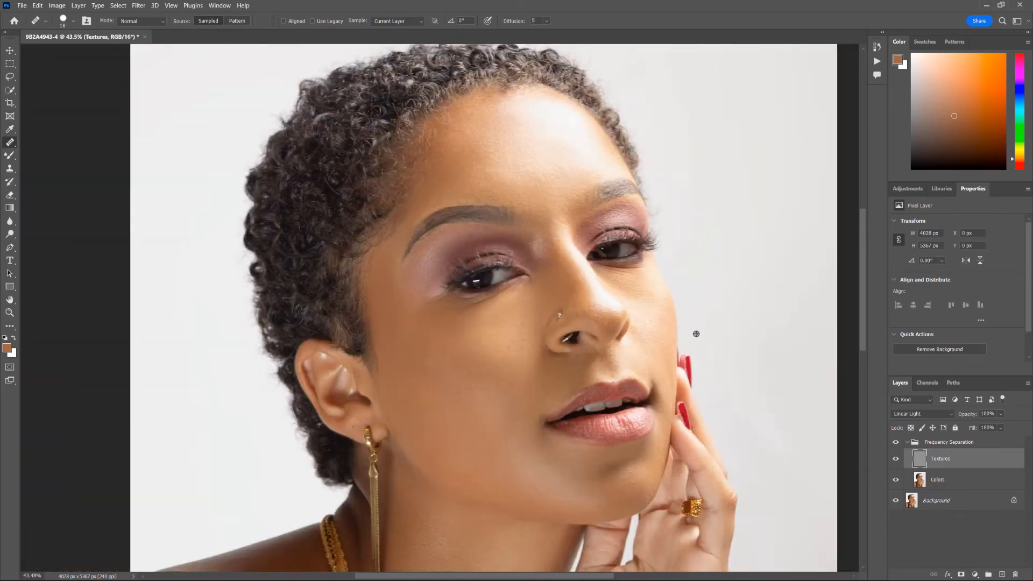
scroll(688, 310, "down", 4)
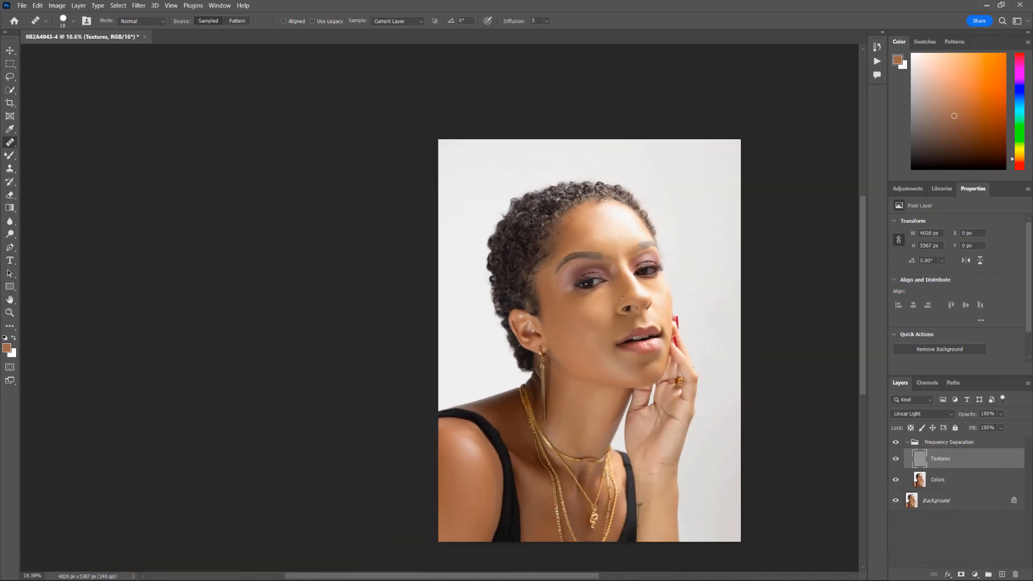
scroll(647, 320, "up", 5)
scroll(646, 320, "down", 5)
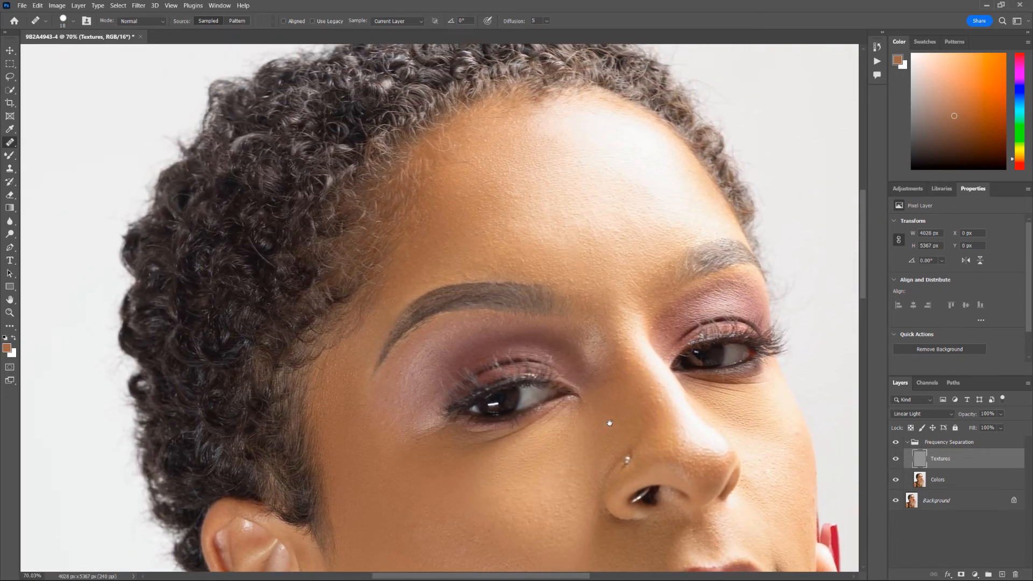
scroll(605, 417, "down", 3)
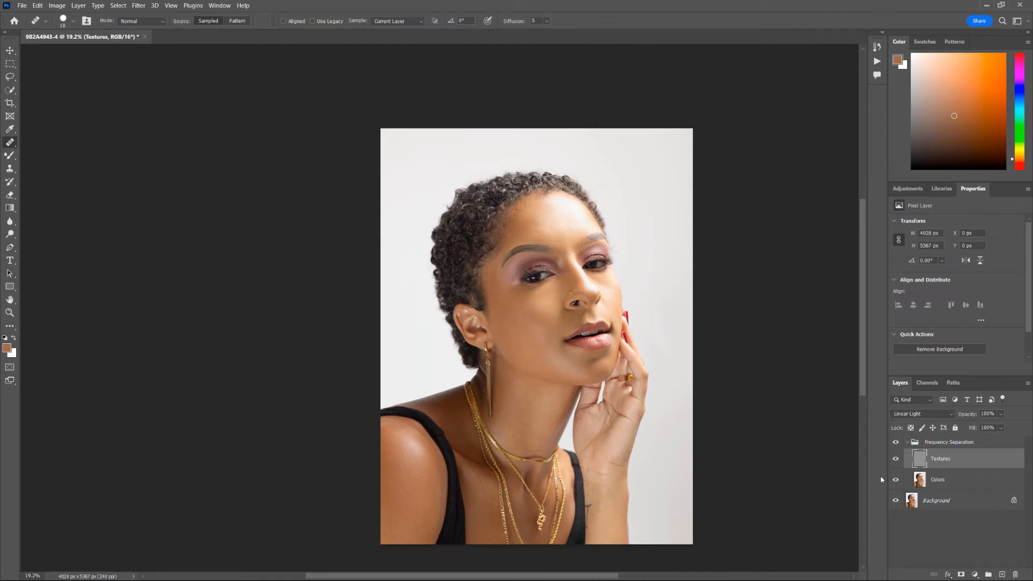
- Toggle the Frequency Separation group off and on to compare against the original skin
left_click(896, 502, "alt")
left_click(898, 504, "alt")
left_click(897, 503, "alt")
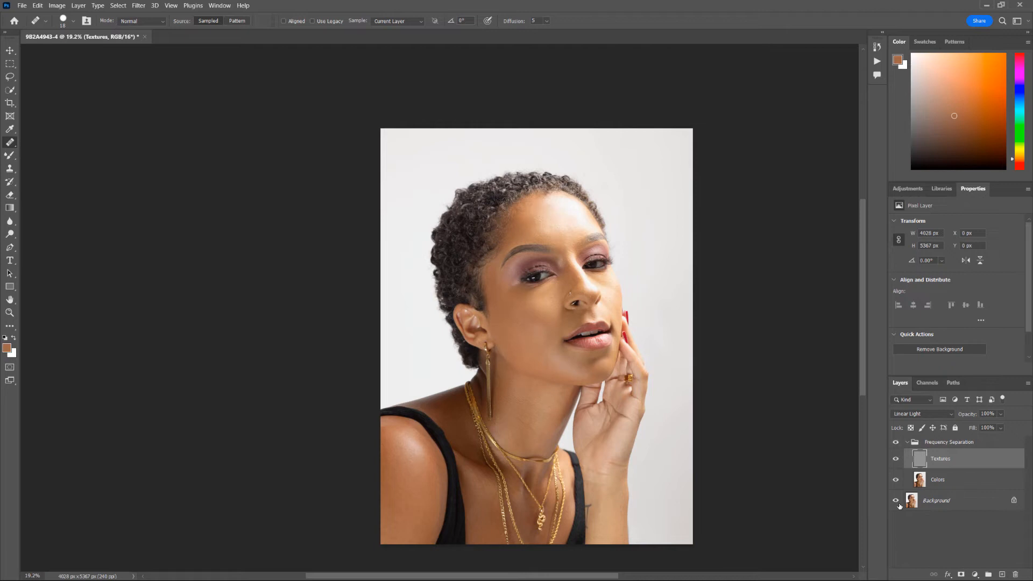
- Select the Colors layer, set the Mixer Brush to size 205, and collapse the Frequency Separation group
left_click(948, 480)
key("b")
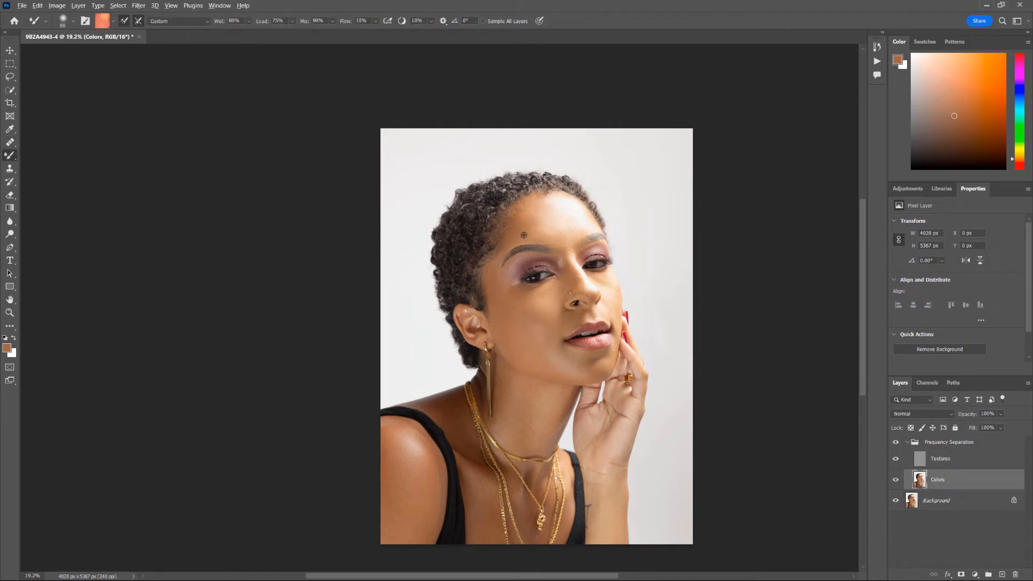
left_click_drag(534, 232, 551, 230)
left_click_drag(561, 231, 550, 228)
left_click_drag(578, 230, 565, 238)
left_click(908, 443)
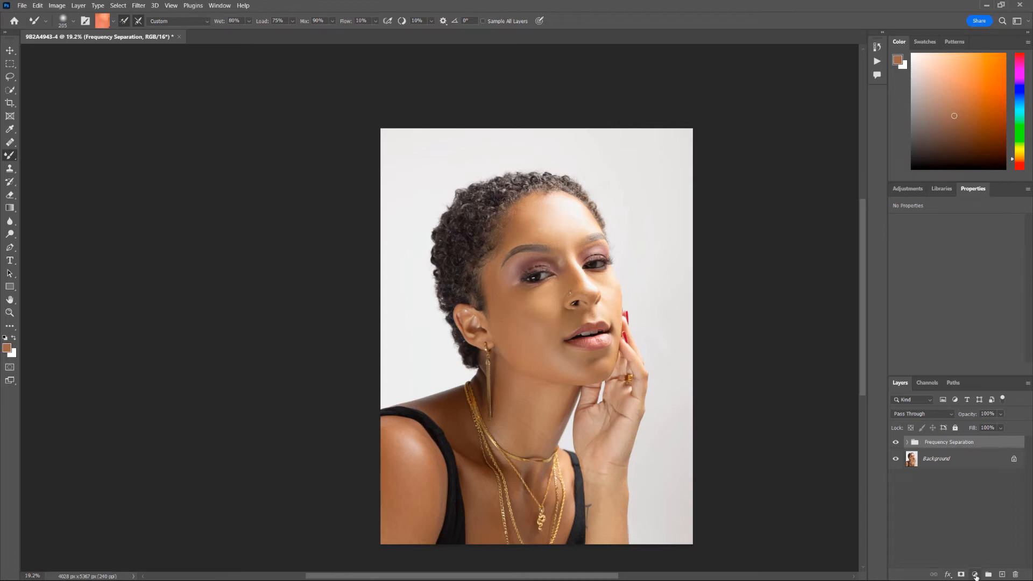
- Add a Curves adjustment layer with brighter highlights and darker shadows for contrast
left_click(975, 575)
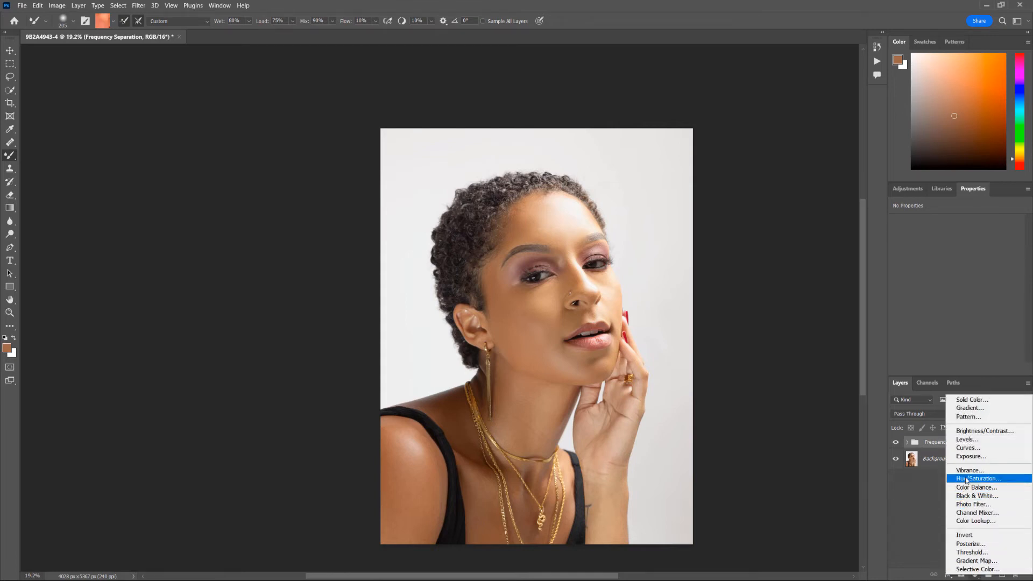
left_click(971, 448)
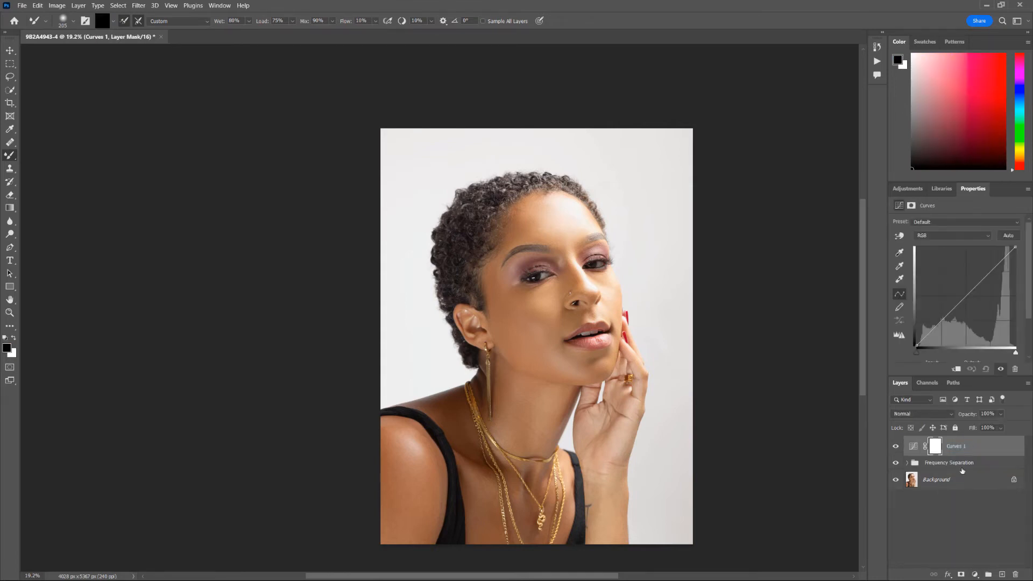
left_click_drag(937, 378, 937, 410)
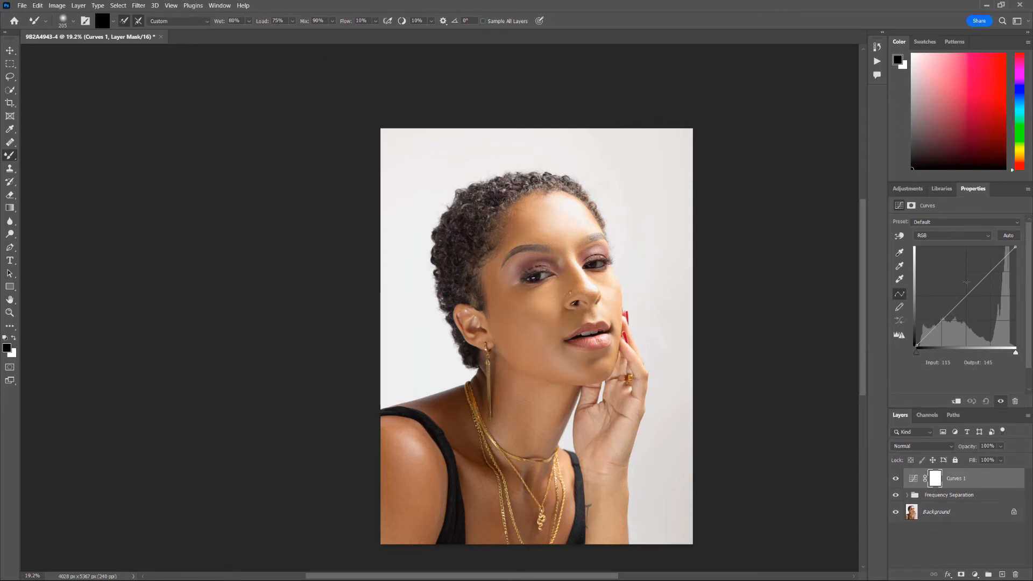
left_click_drag(984, 272, 990, 274)
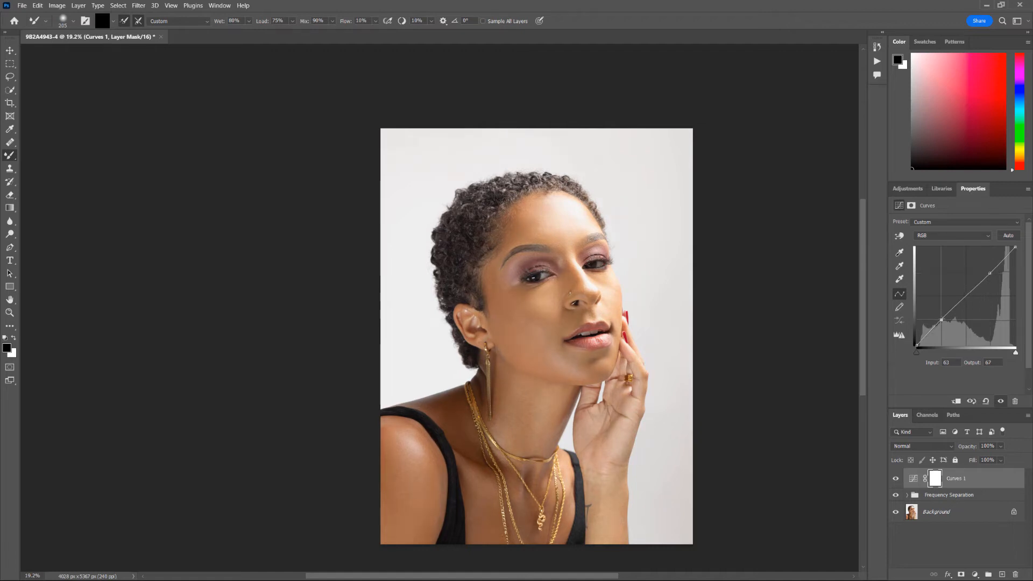
left_click_drag(945, 318, 945, 321)
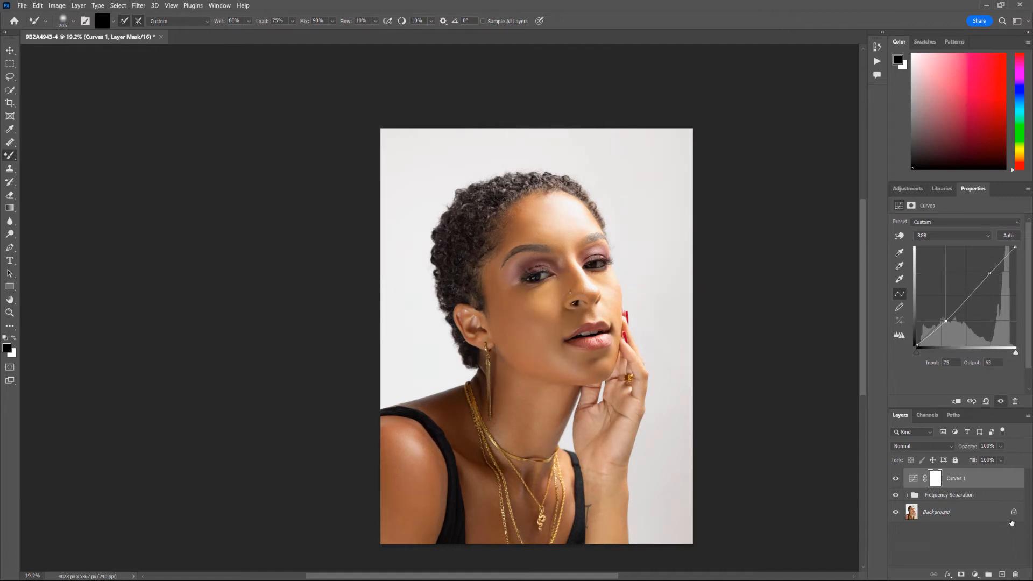
- Set Curves 1 to Luminosity blend mode and toggle it to compare the contrast
left_click(941, 444)
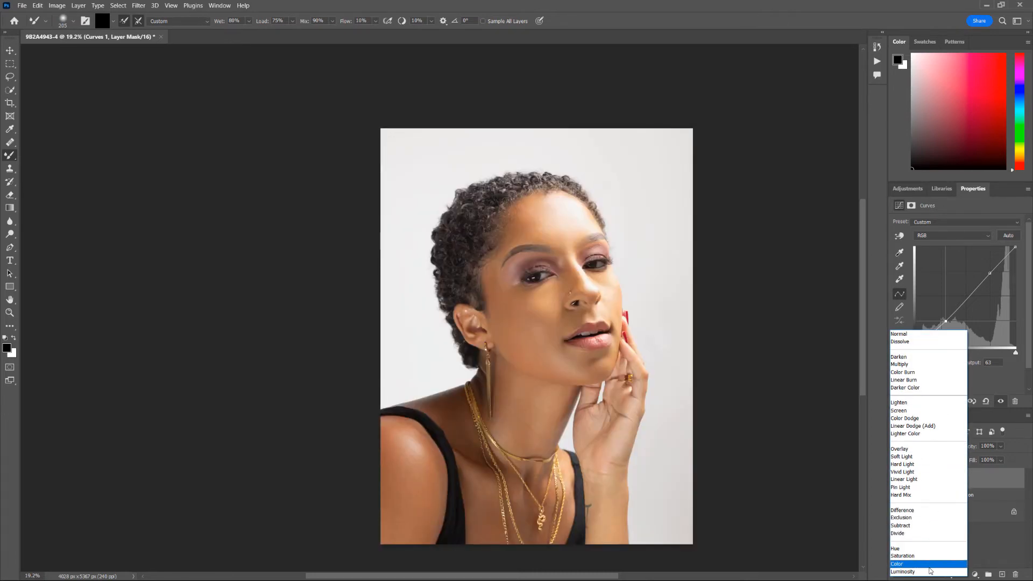
left_click(933, 572)
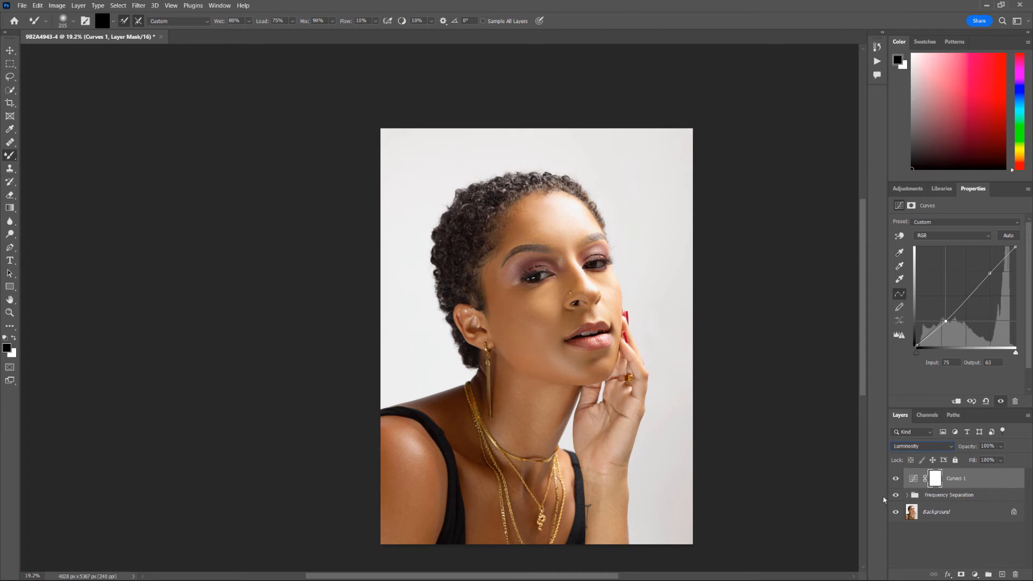
left_click(893, 482)
left_click(893, 482)
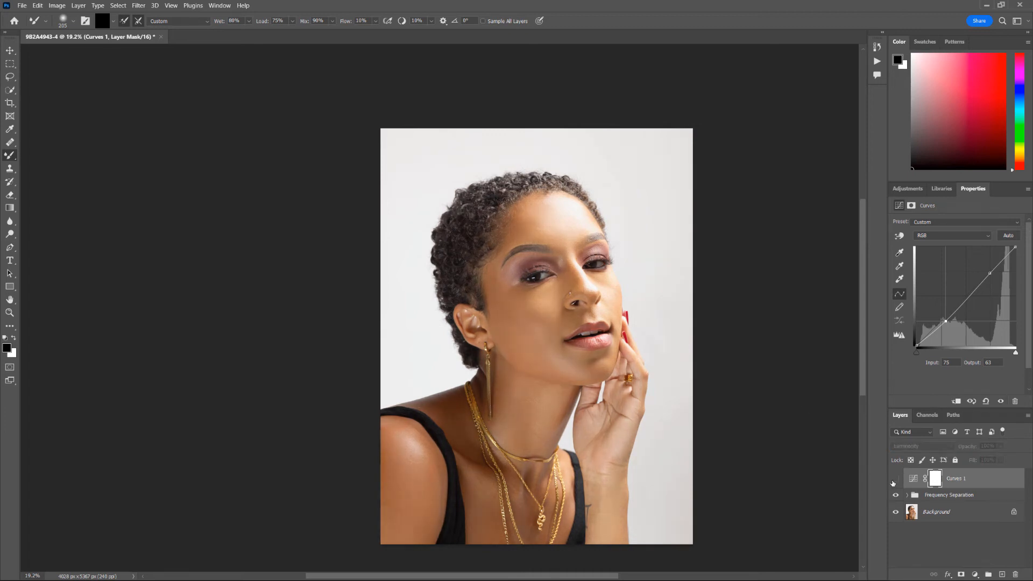
left_click(893, 482)
scroll(609, 343, "up", 10)
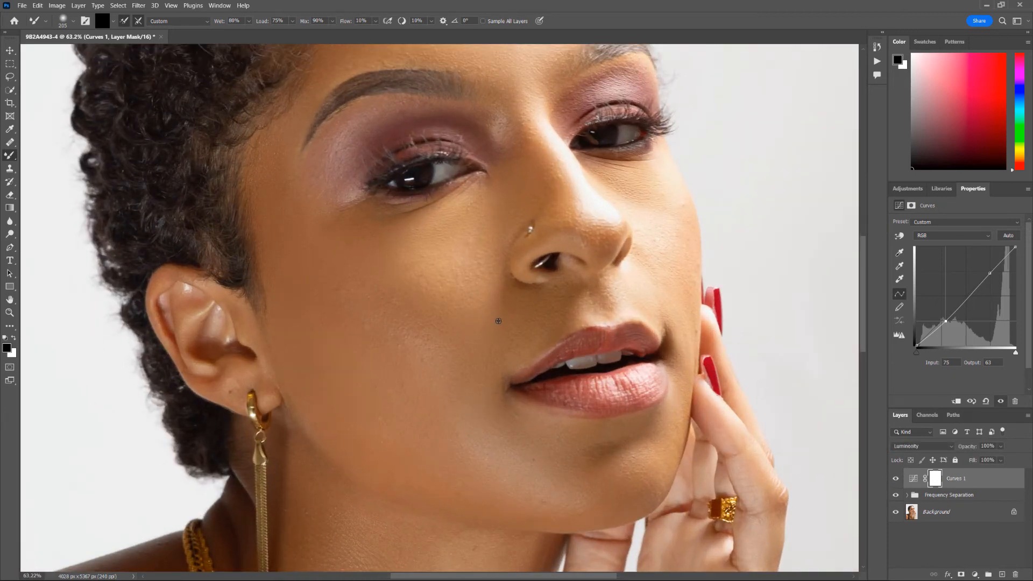
scroll(498, 321, "down", 7)
scroll(499, 321, "down", 3)
- Add a Curves 1 point dragged to input 199, output 195, then toggle the layer to compare
left_click(976, 487)
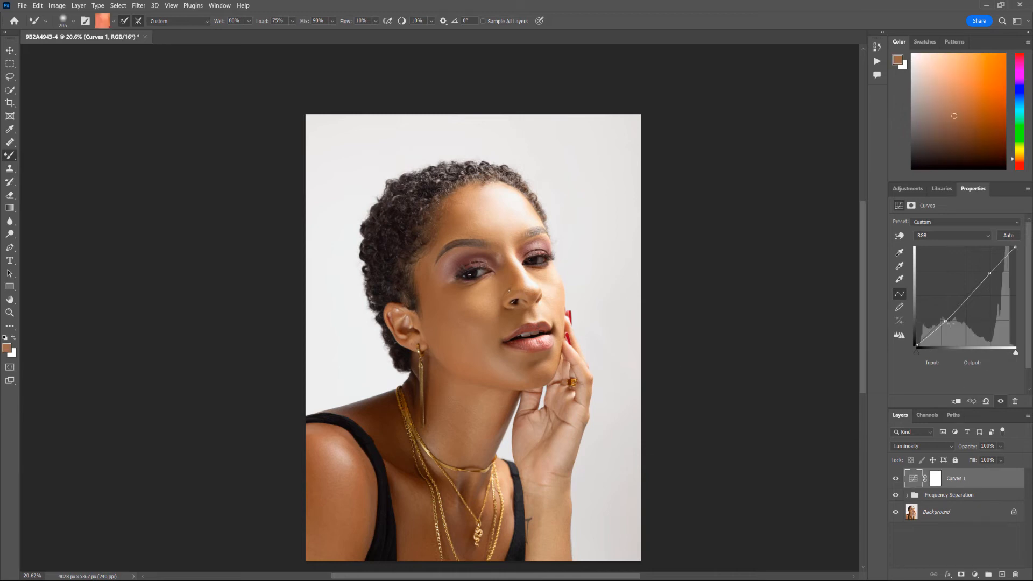
left_click(949, 321)
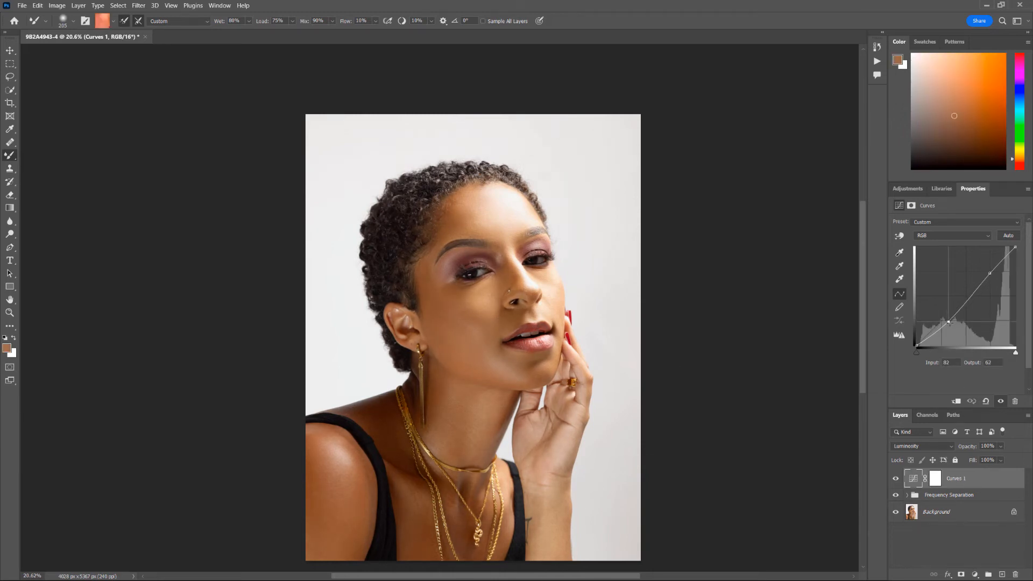
left_click_drag(948, 322, 993, 270)
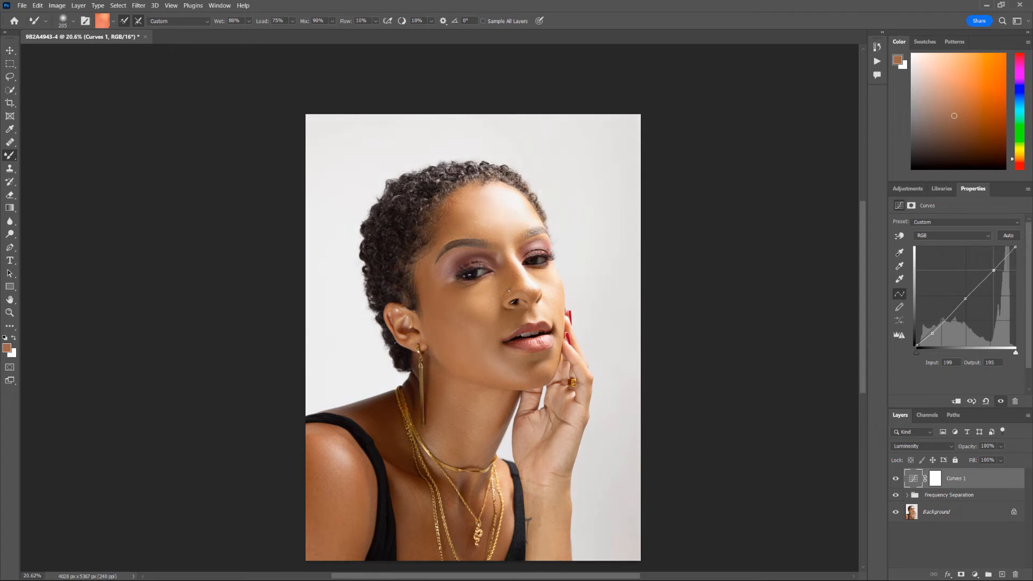
key("ctrl+minus")
left_click(896, 479)
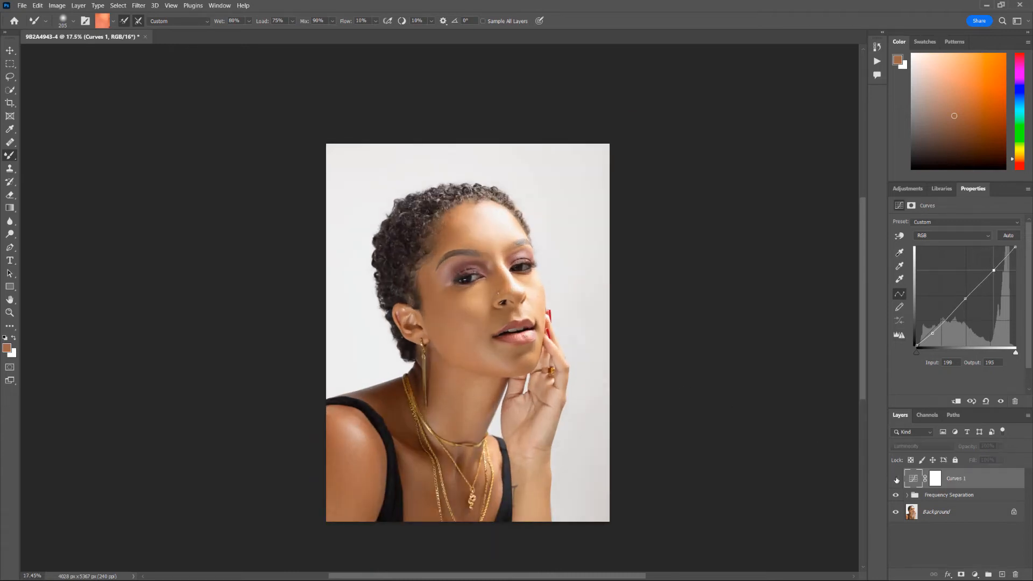
left_click(896, 479)
left_click(896, 479)
left_click(896, 479)
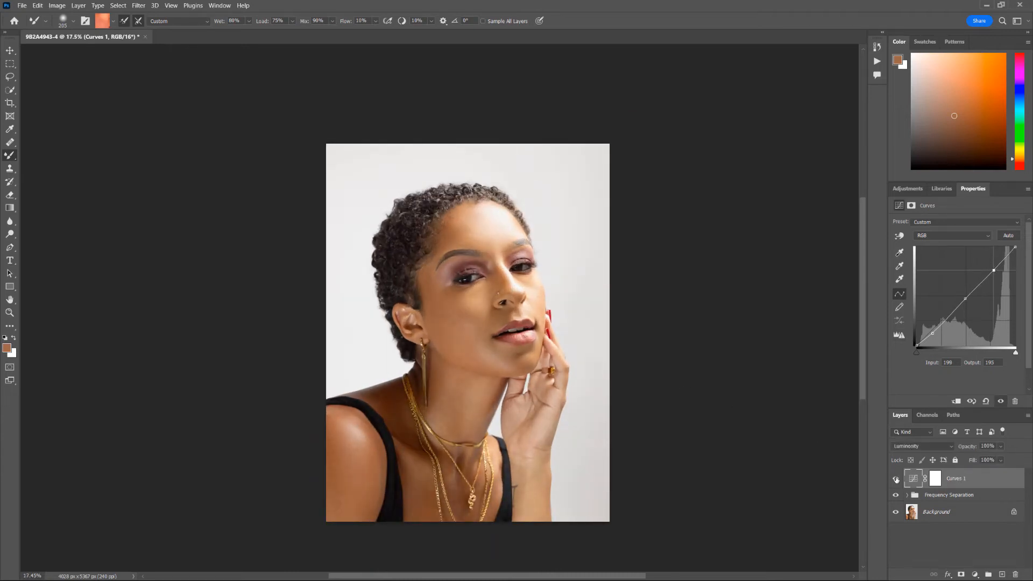
- Add two Gradient Map adjustment layers and hide Gradient Map 2
left_click(975, 575)
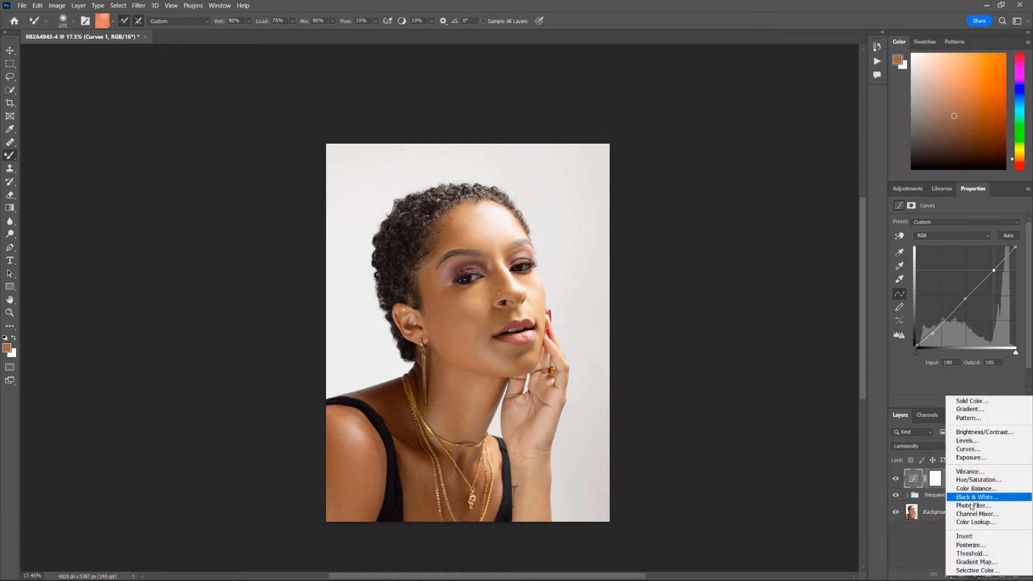
left_click(976, 562)
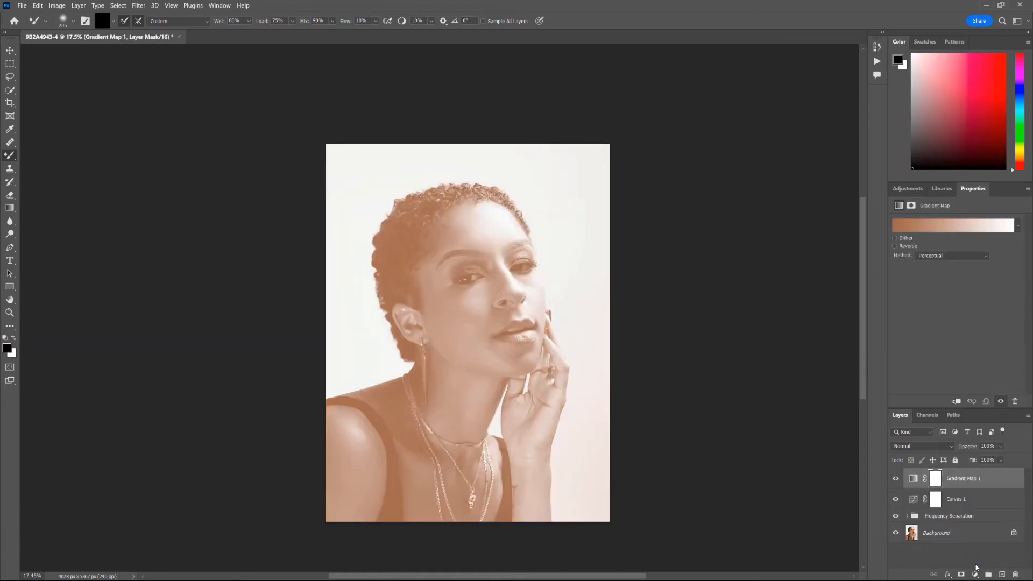
left_click(976, 574)
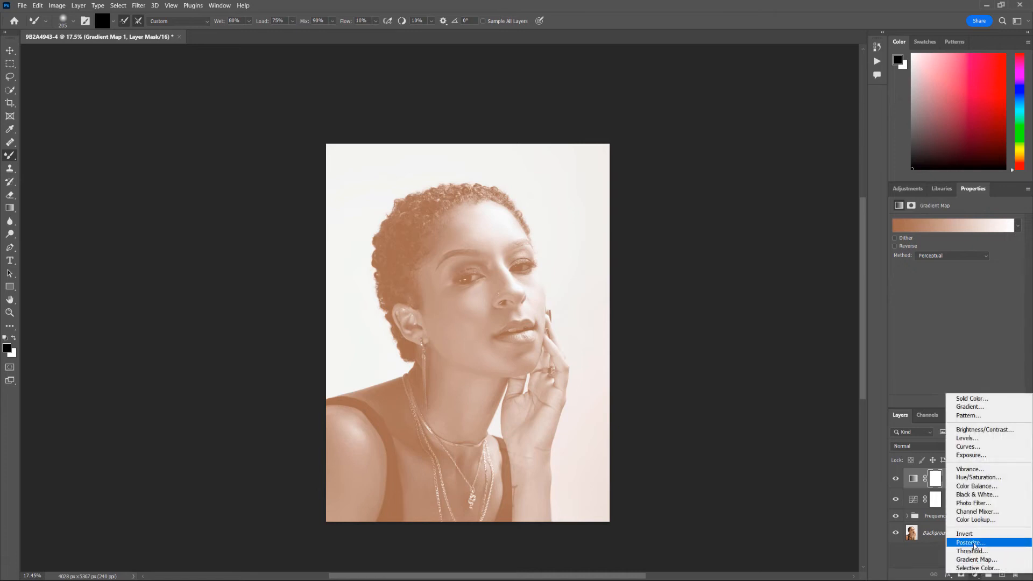
left_click(978, 563)
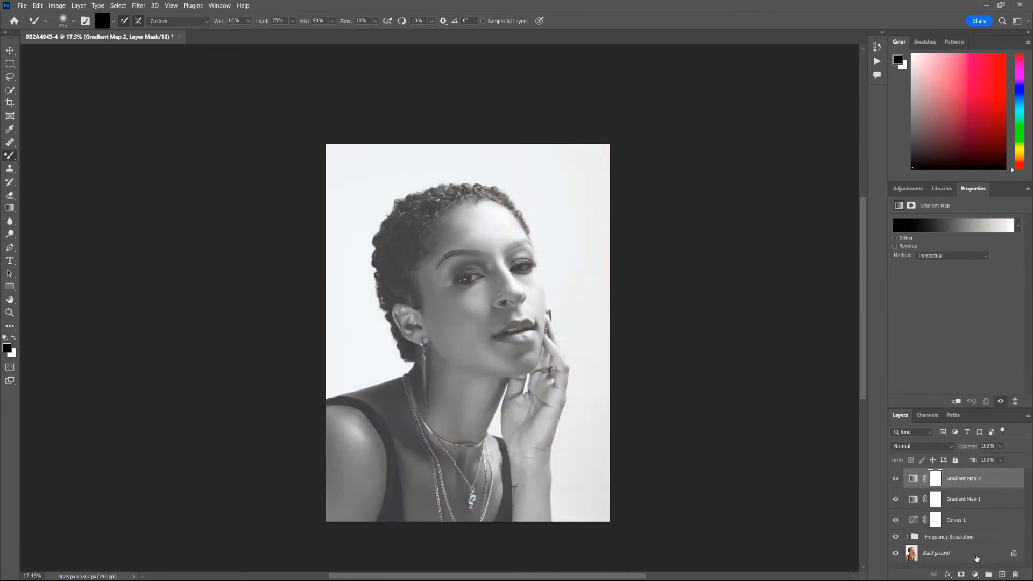
left_click(896, 478)
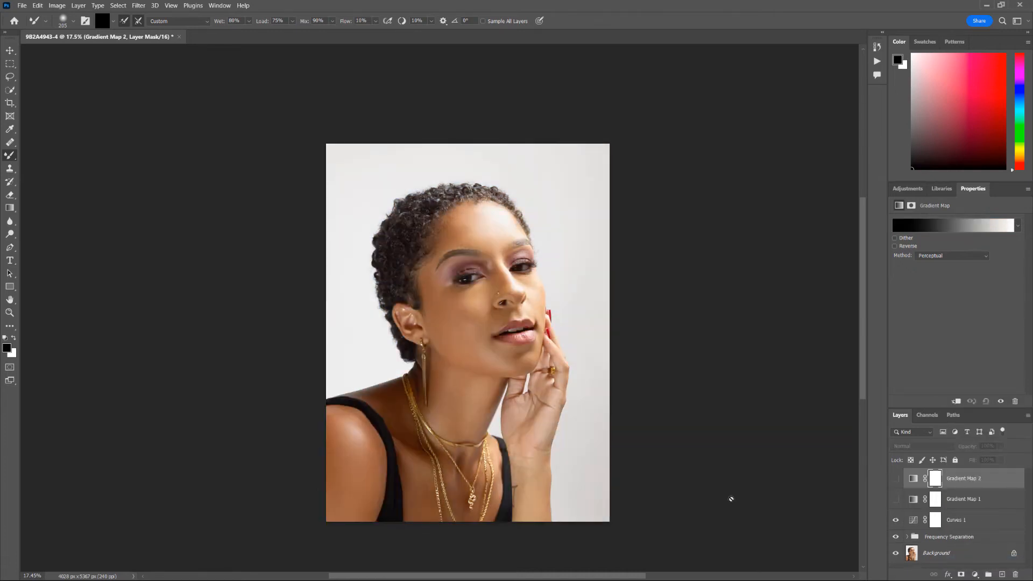
left_click(896, 500)
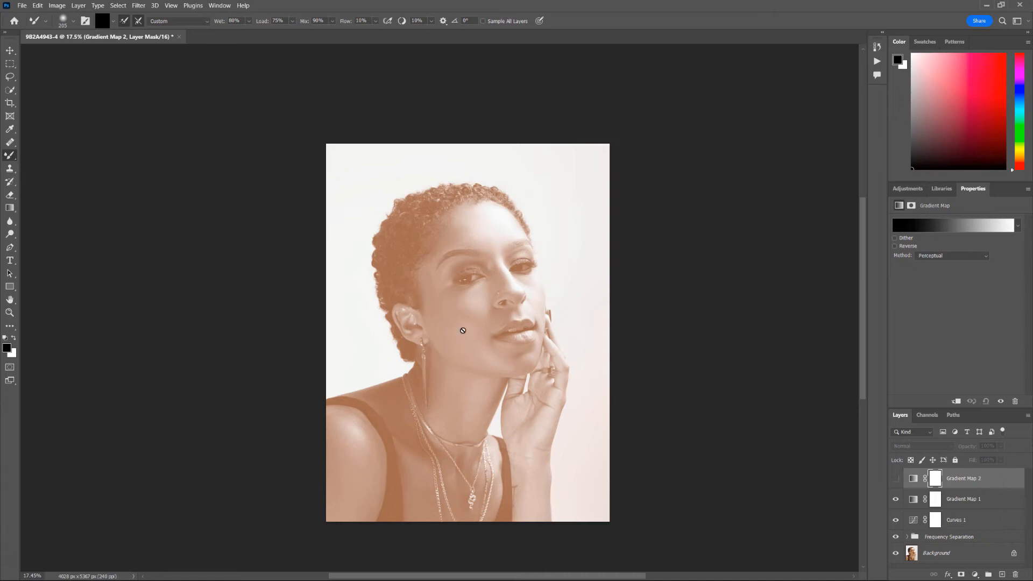
- Rename Gradient Map 1 to 'Gold' and select its adjustment thumbnail
double_click(963, 499)
type("O")
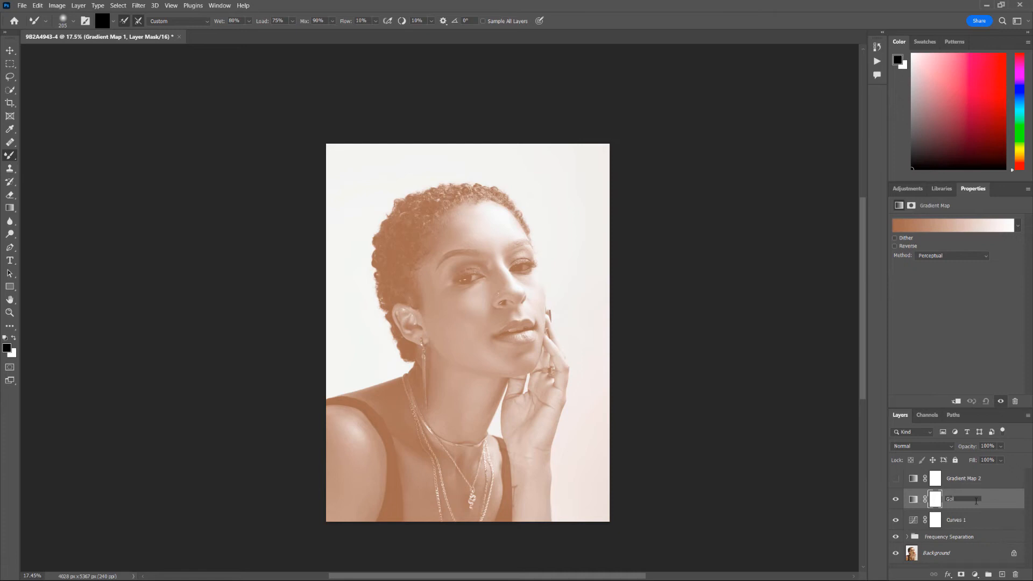
key("Return")
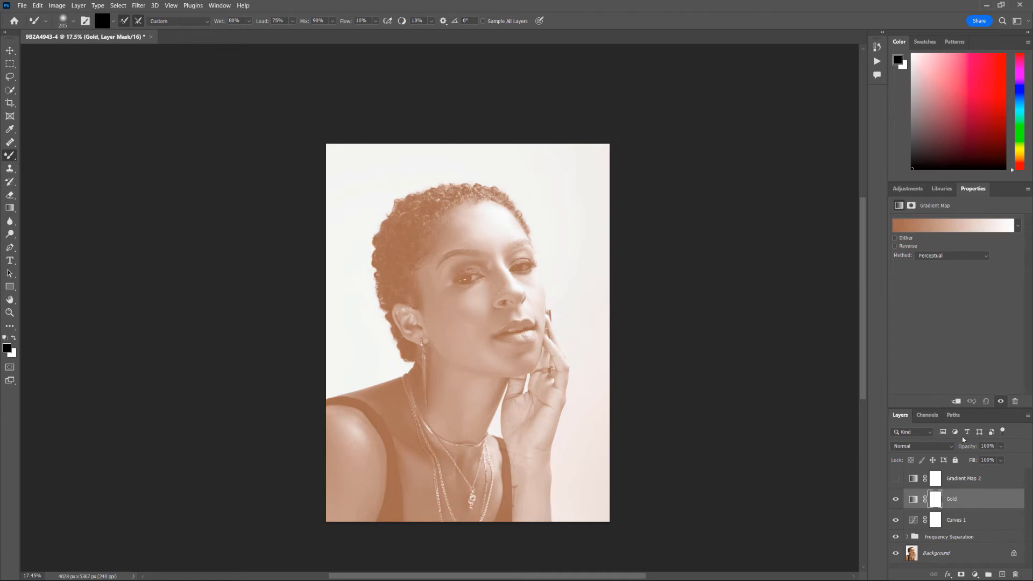
left_click(968, 503)
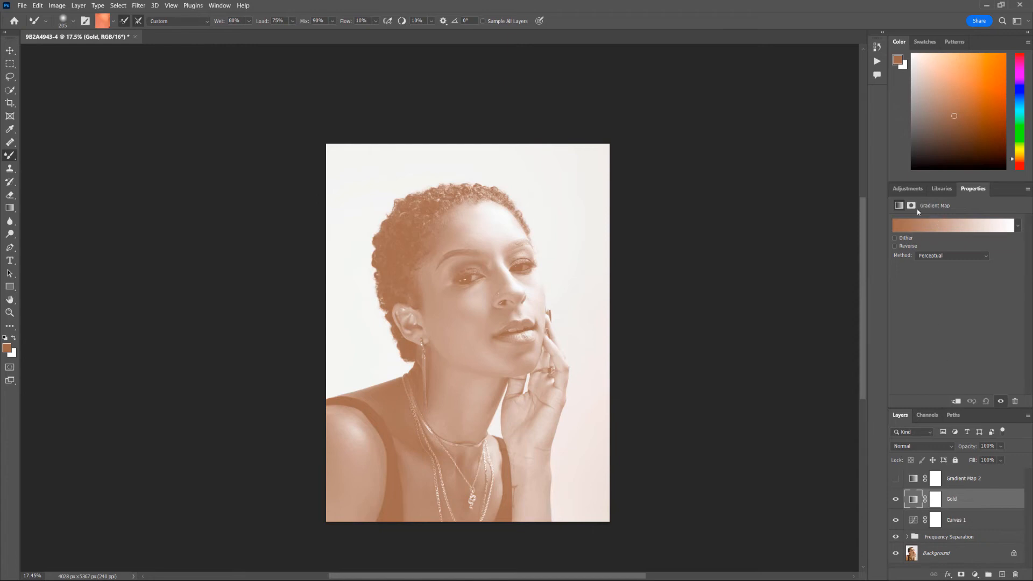
- Open the Gold gradient editor and expand Legacy Gradients > Photographic Toning presets
left_click(959, 229)
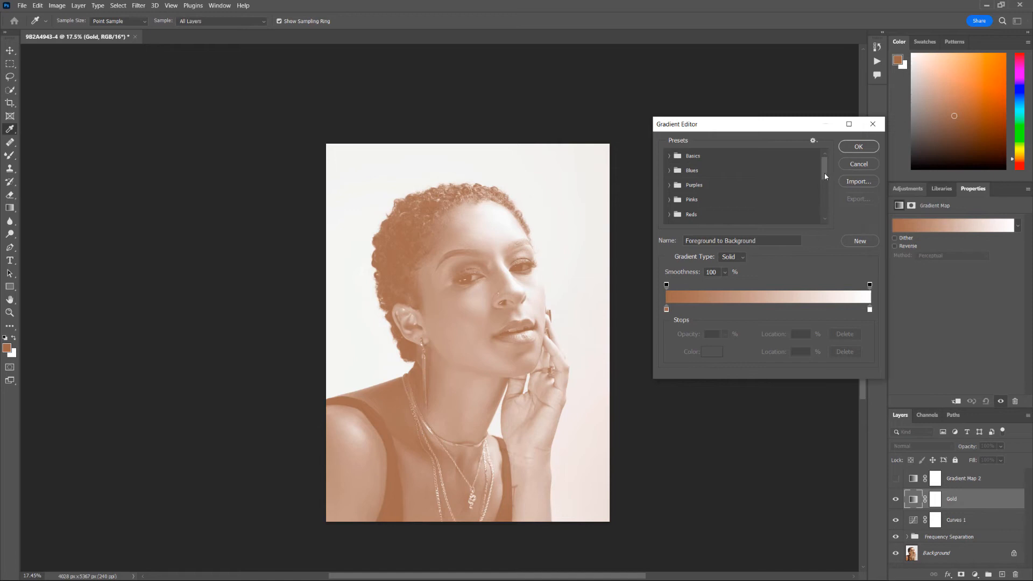
left_click_drag(825, 175, 837, 222)
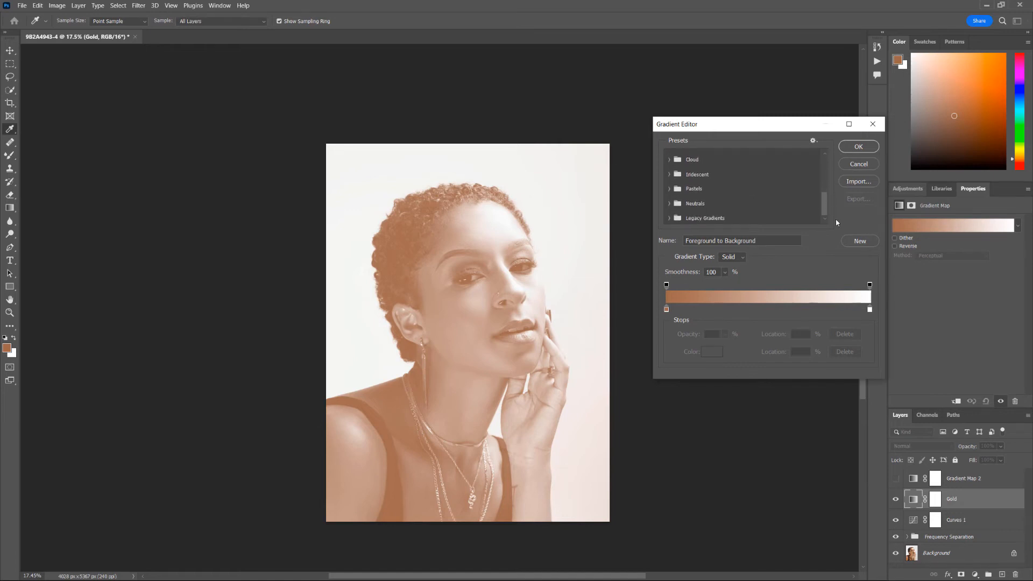
left_click(669, 219)
scroll(693, 214, "down", 3)
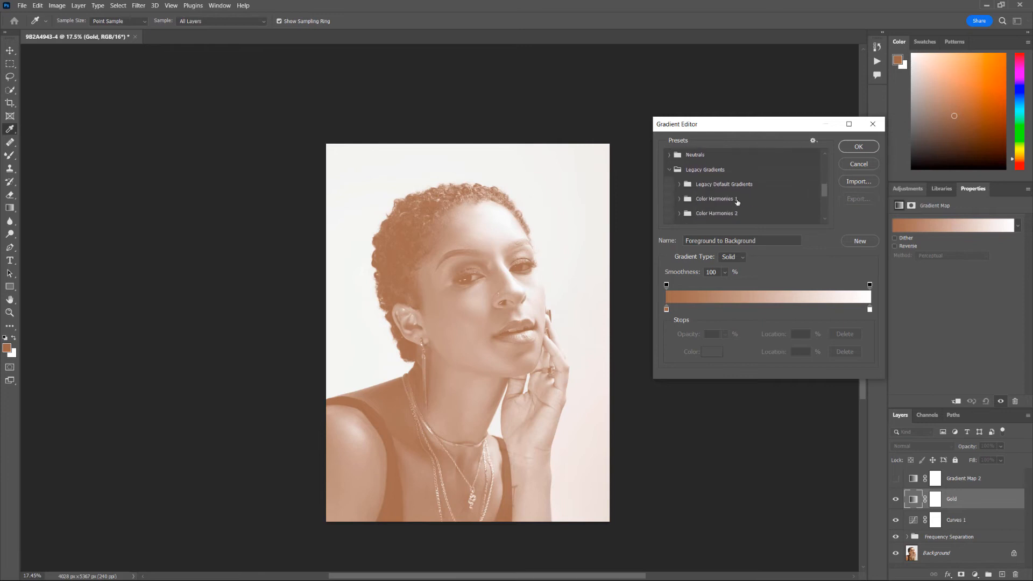
scroll(737, 202, "down", 5)
scroll(718, 216, "down", 1)
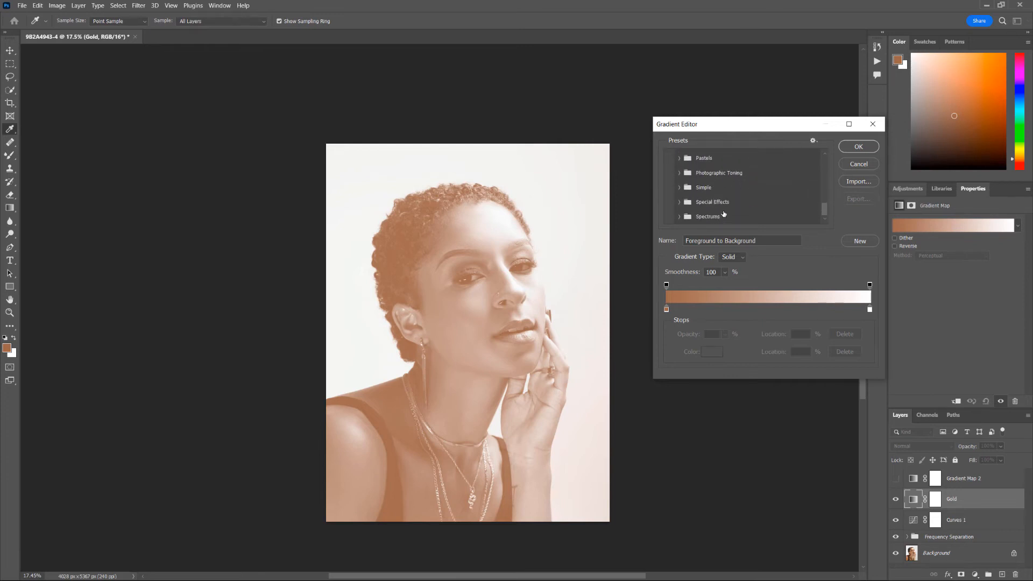
scroll(678, 173, "up", 1)
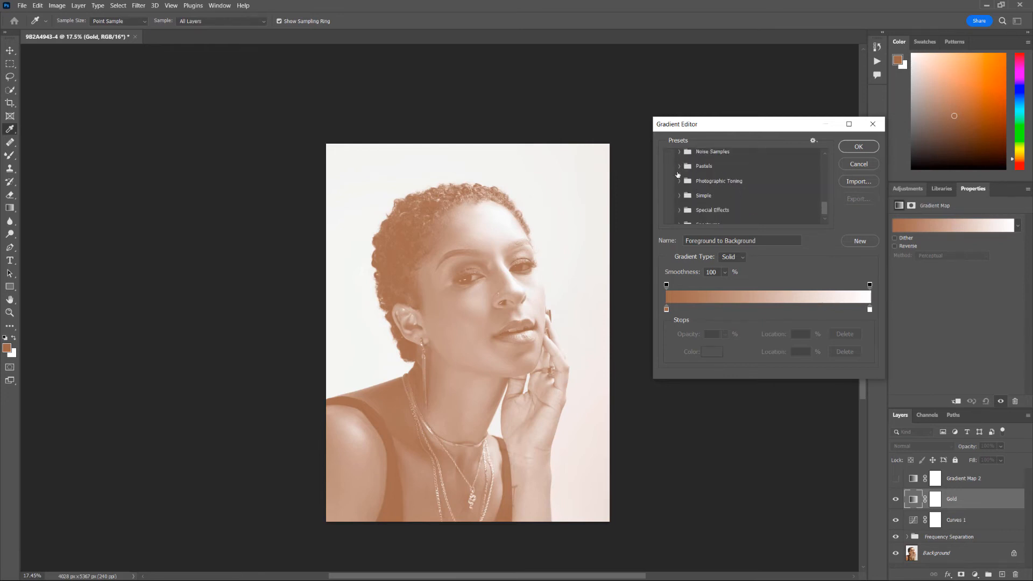
left_click(679, 182)
scroll(777, 219, "down", 2)
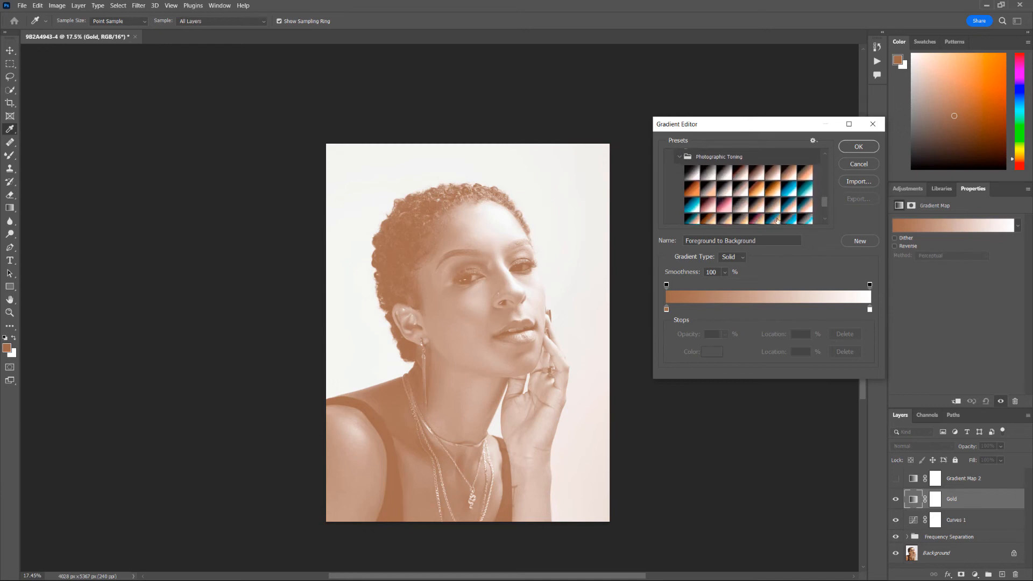
left_click_drag(885, 406, 884, 484)
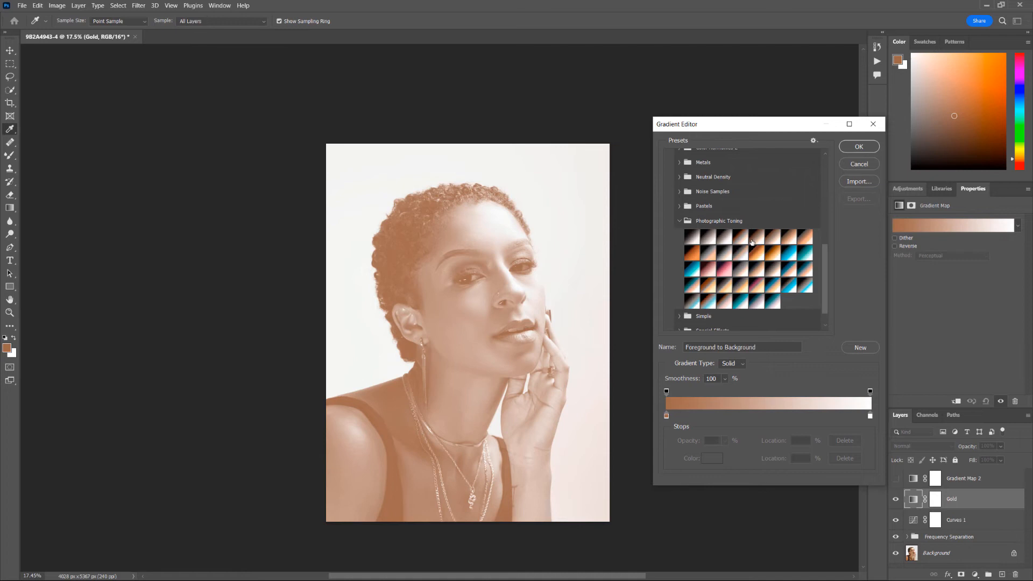
- Preview several toning gradients such as Selenium 1, Sepia 2 and Blue 1, then apply Sepia Antique
left_click(709, 237)
left_click(725, 238)
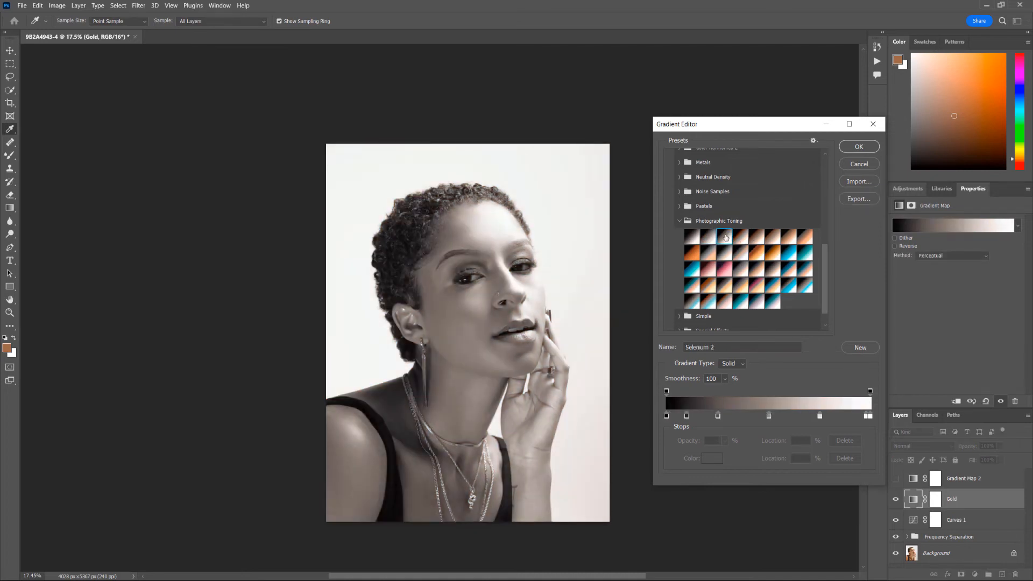
left_click(740, 238)
left_click(755, 239)
left_click(760, 252)
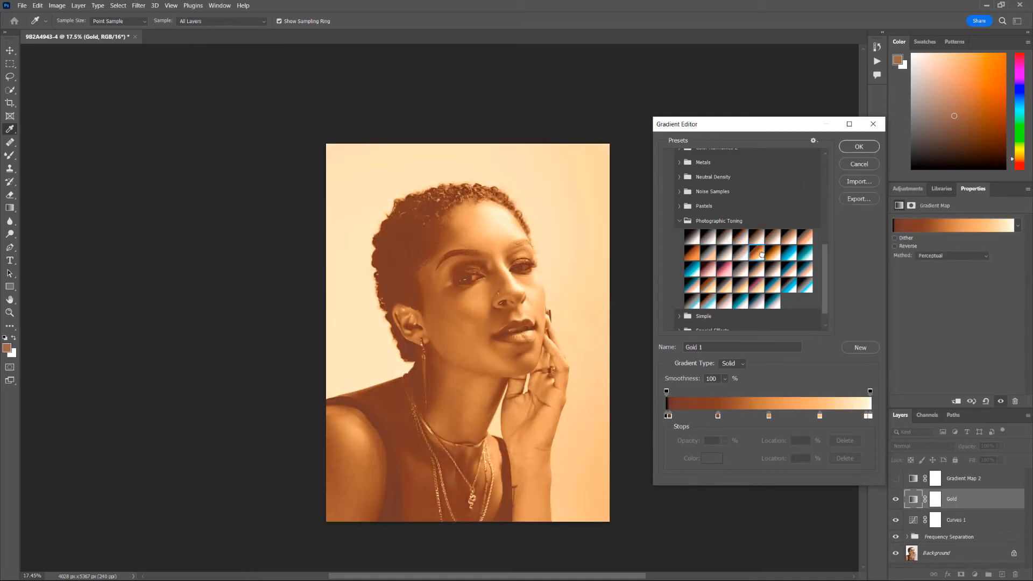
left_click(789, 254)
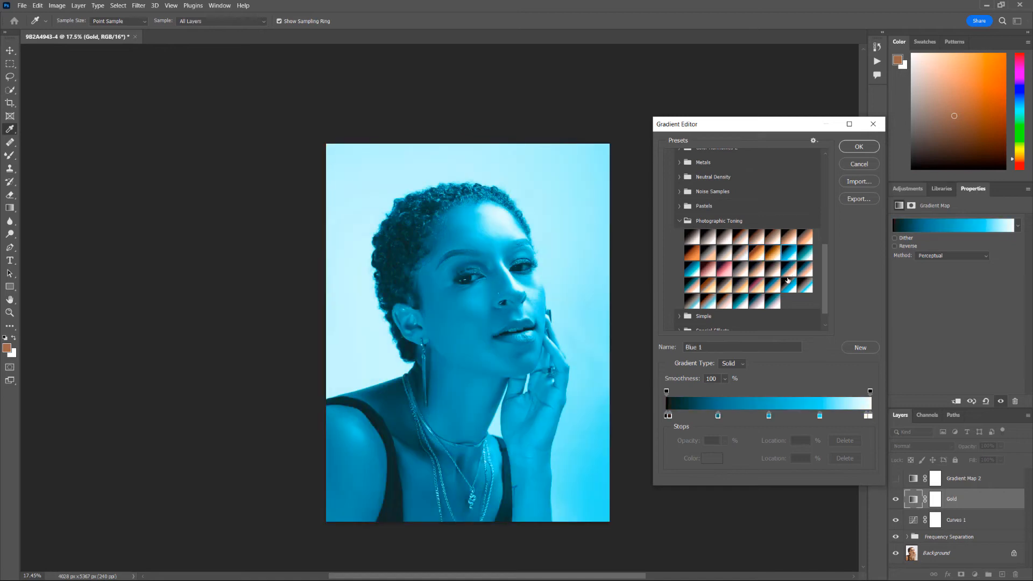
left_click(774, 285)
left_click(778, 304)
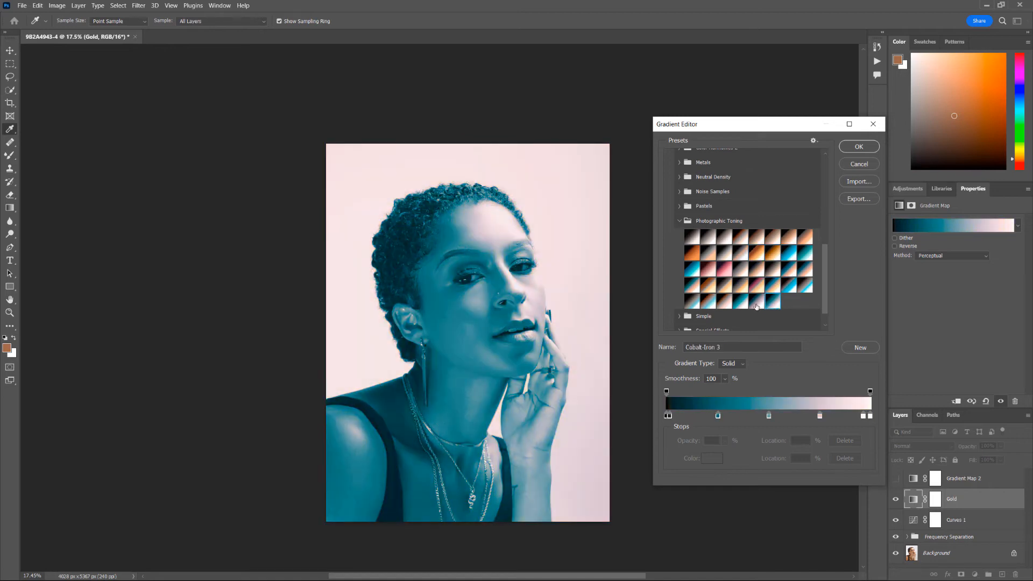
left_click(756, 305)
left_click(689, 253)
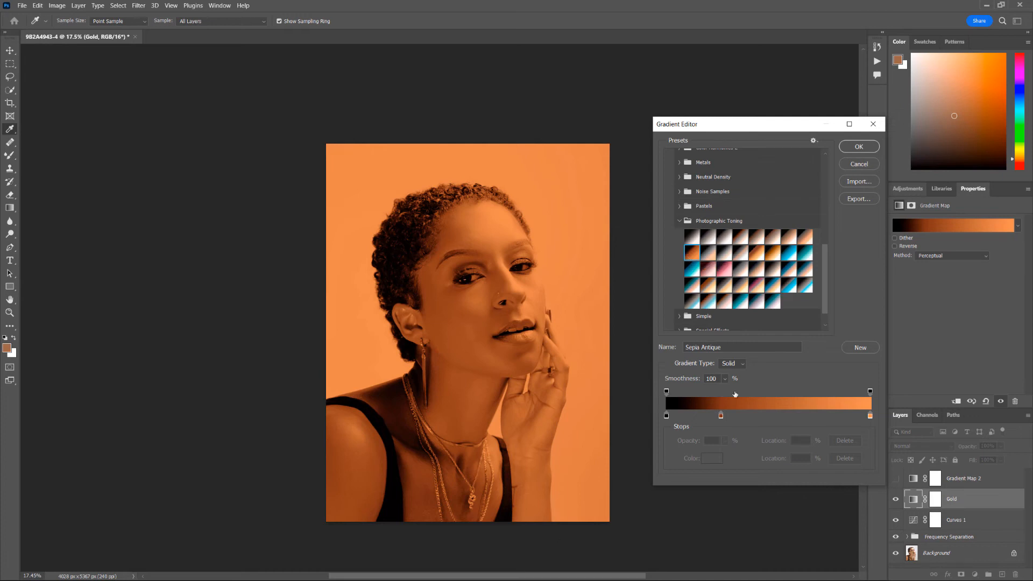
left_click(849, 148)
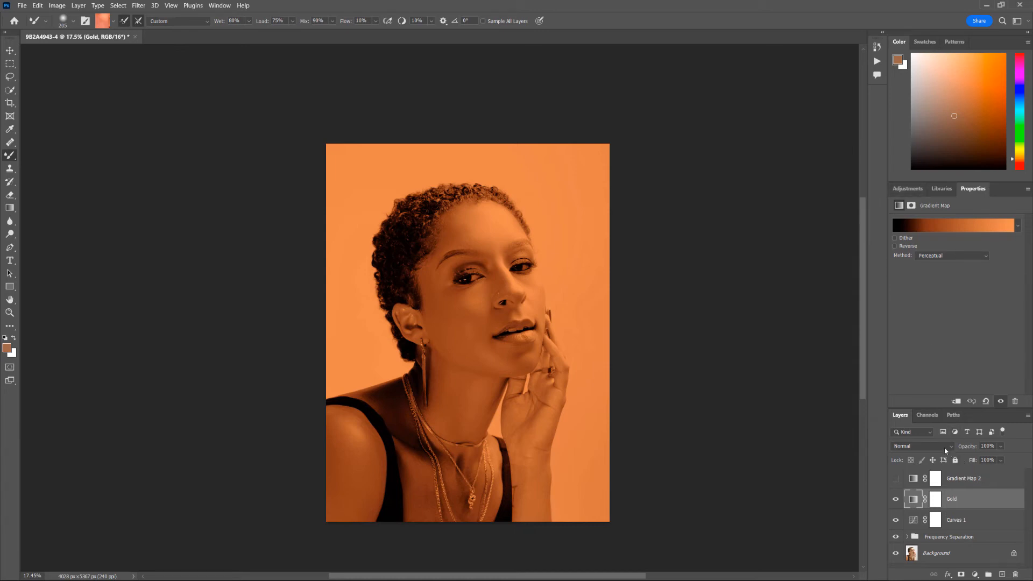
- Choose Soft Light from the Gold layer's blend mode list
left_click(922, 446)
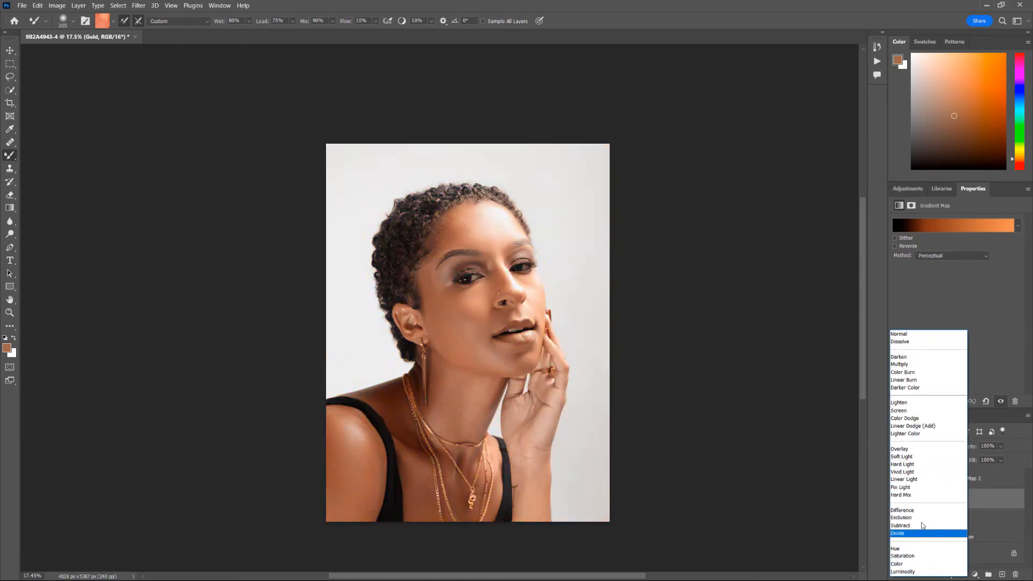
left_click(916, 456)
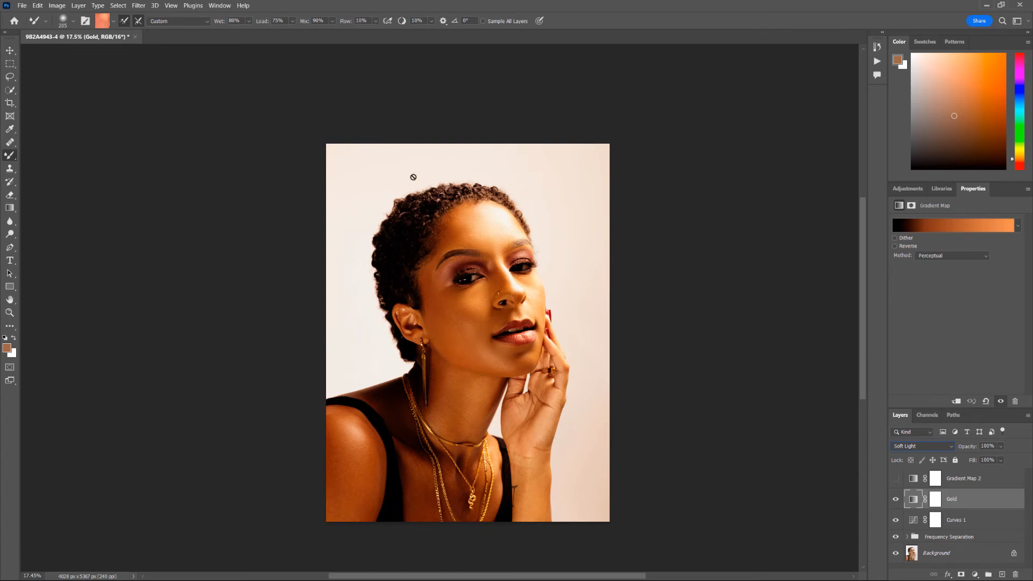
- In Blending Options, split the Gold layer's Underlying Layer black slider to 100/196 and apply
double_click(1012, 502)
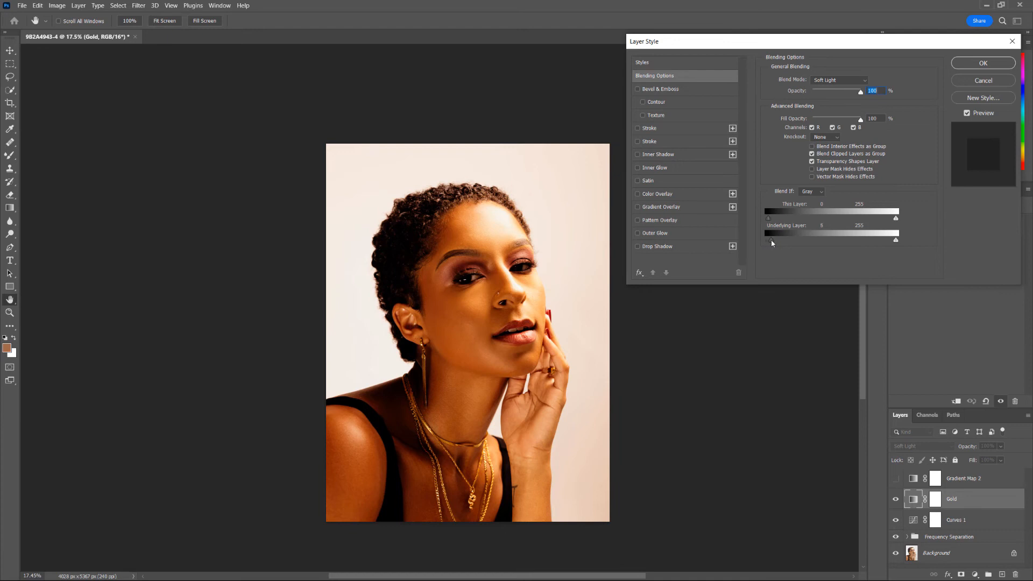
left_click_drag(772, 243, 818, 241)
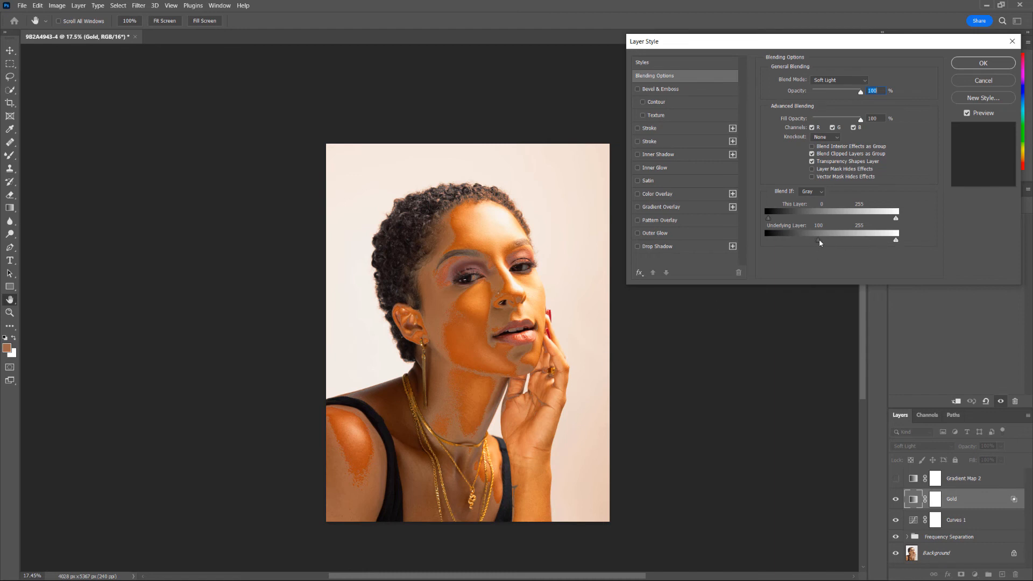
key("alt")
left_click_drag(819, 239, 867, 251)
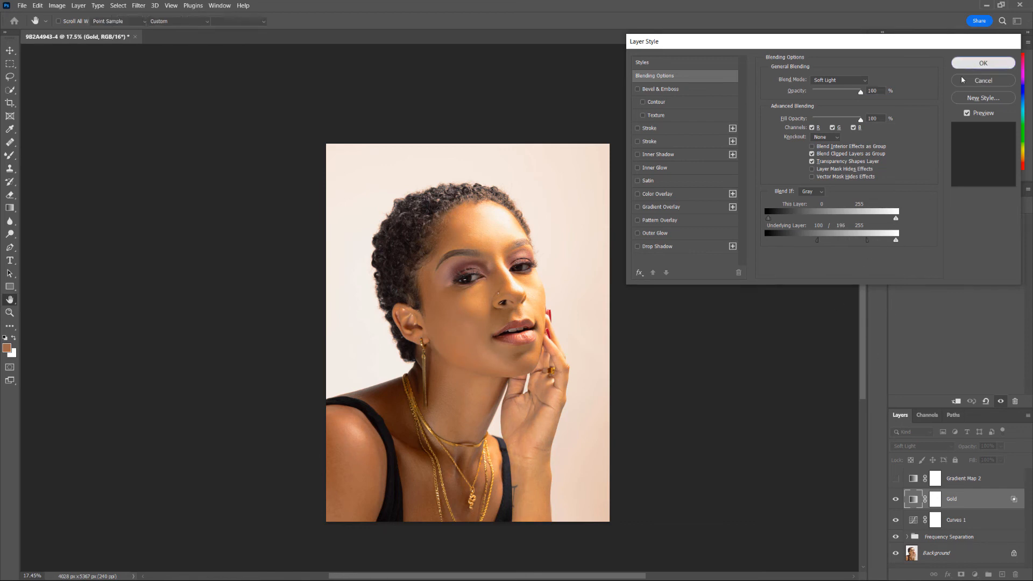
left_click(983, 63)
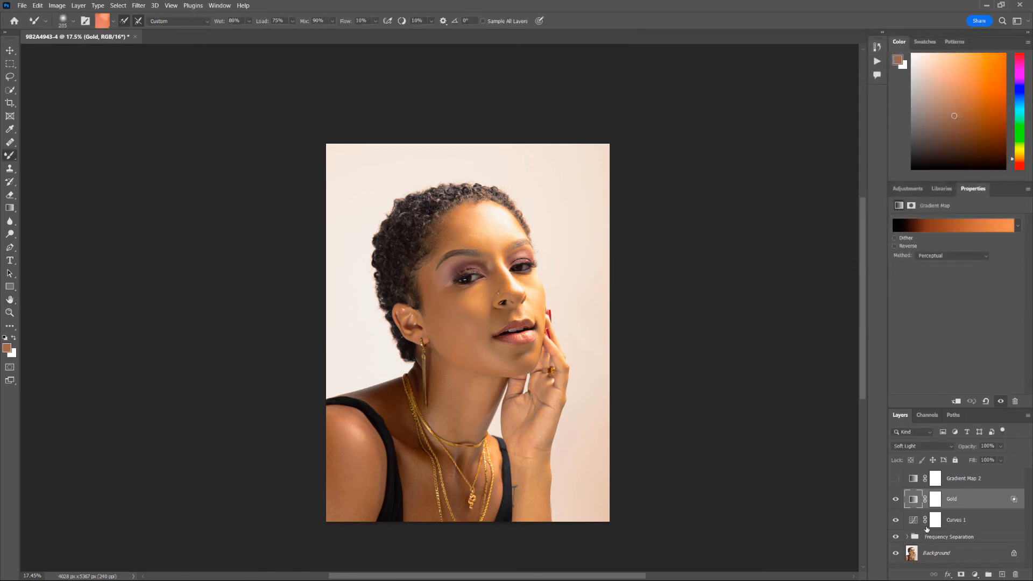
- After comparing Gold on and off, show Gradient Map 2 and set it to Soft Light
left_click(896, 499)
left_click(896, 499)
left_click(896, 479)
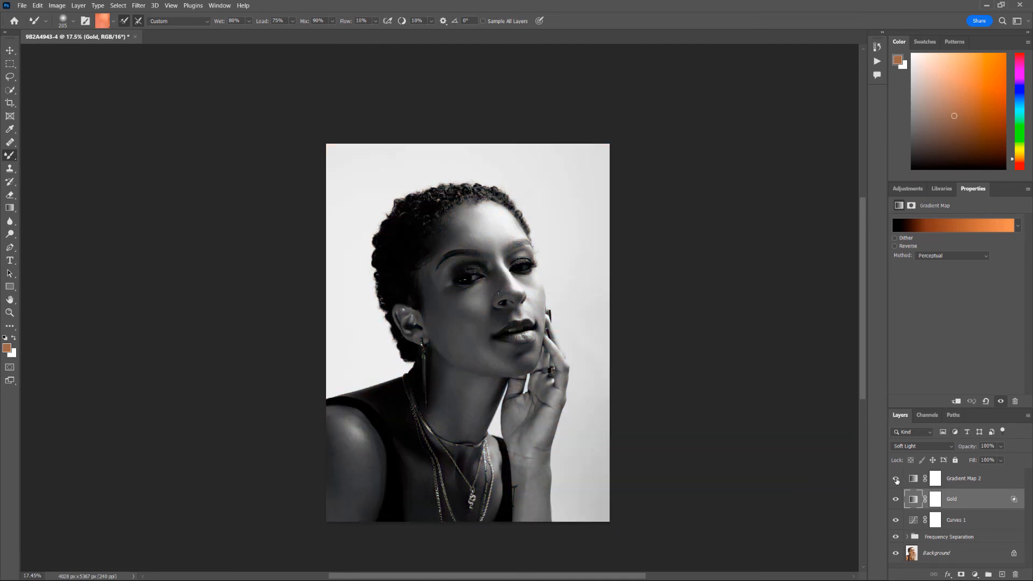
left_click(965, 480)
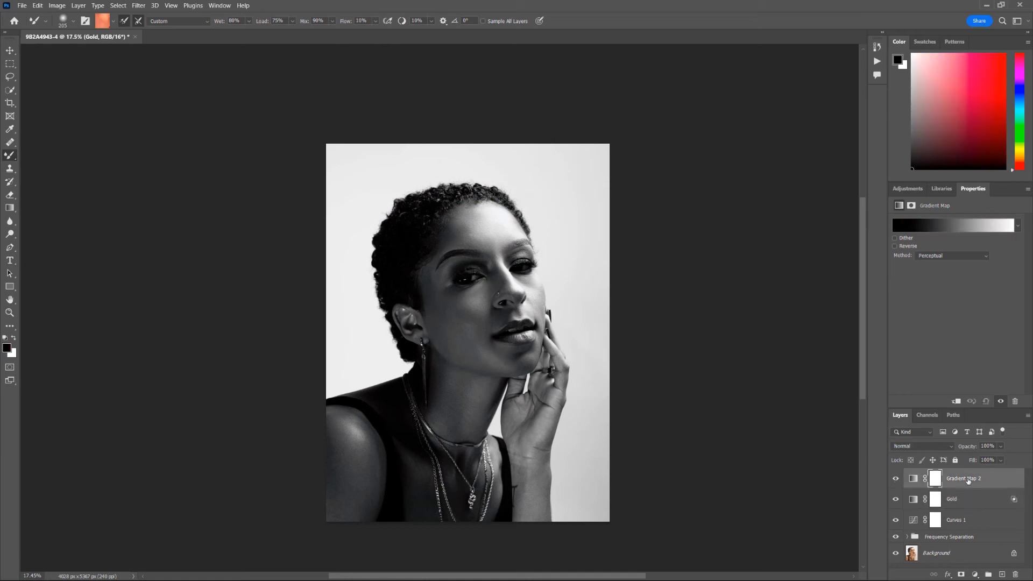
left_click(936, 447)
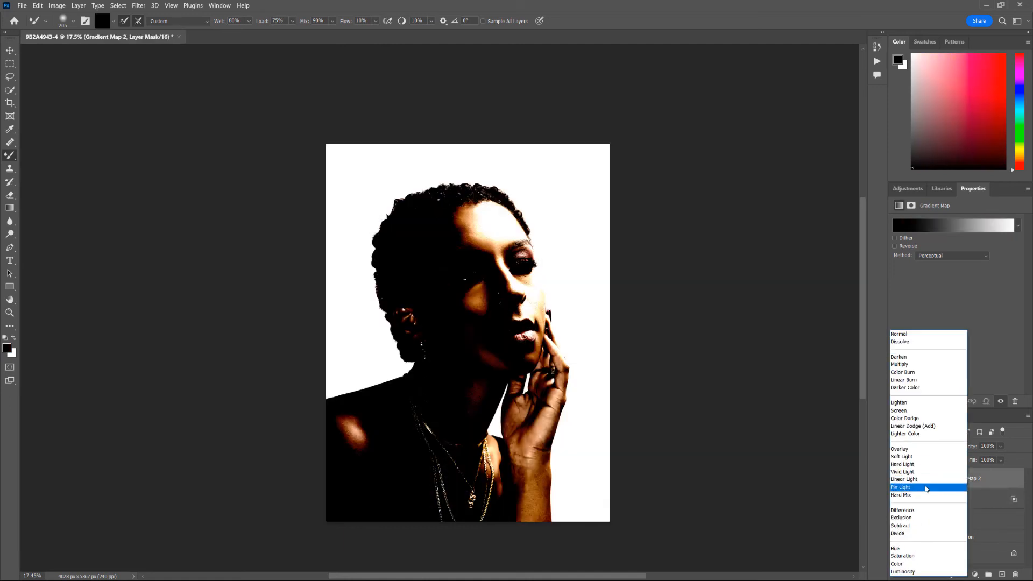
left_click(909, 457)
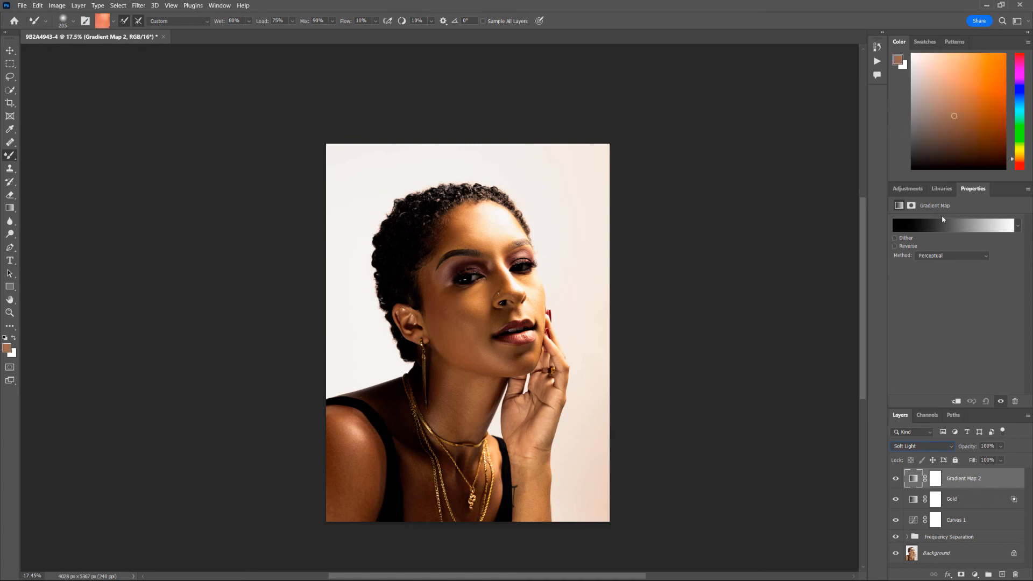
left_click(950, 228)
- Preview Photographic Toning presets like Cyanotype, blue-selenium and Gold-Blue on Gradient Map 2
scroll(791, 273, "down", 1)
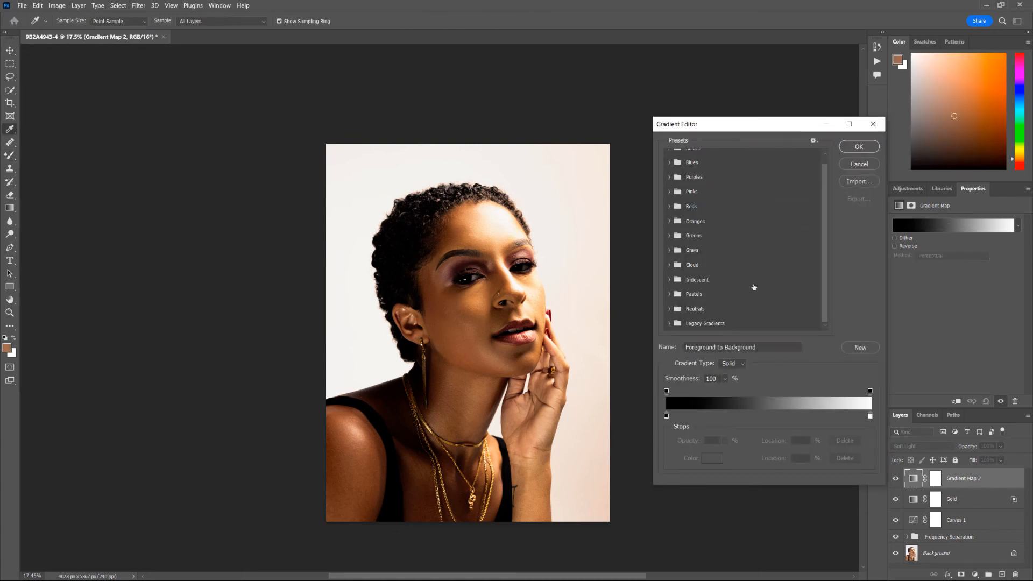
left_click(669, 324)
scroll(766, 284, "down", 3)
scroll(766, 284, "down", 2)
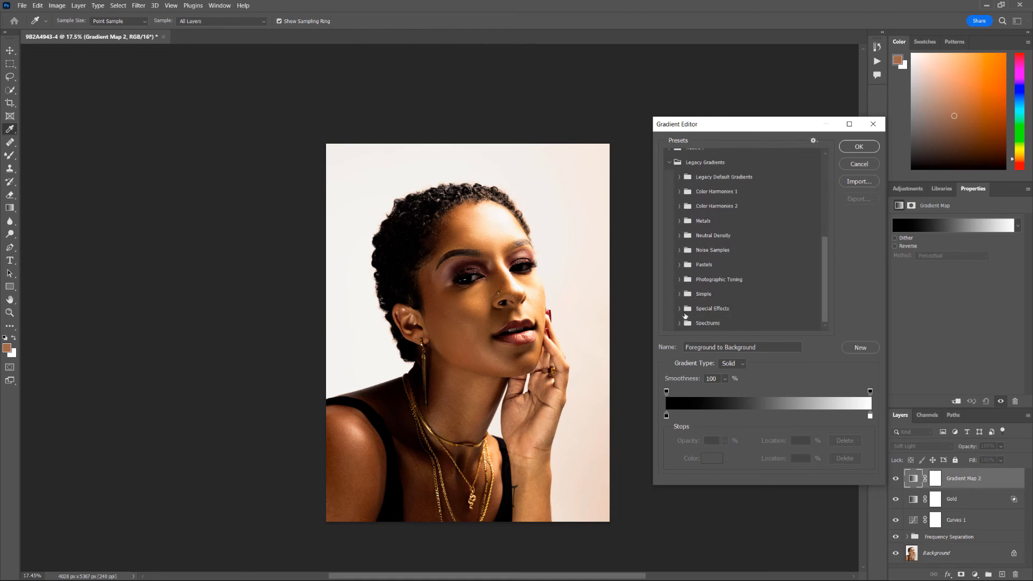
left_click(680, 279)
scroll(764, 282, "down", 2)
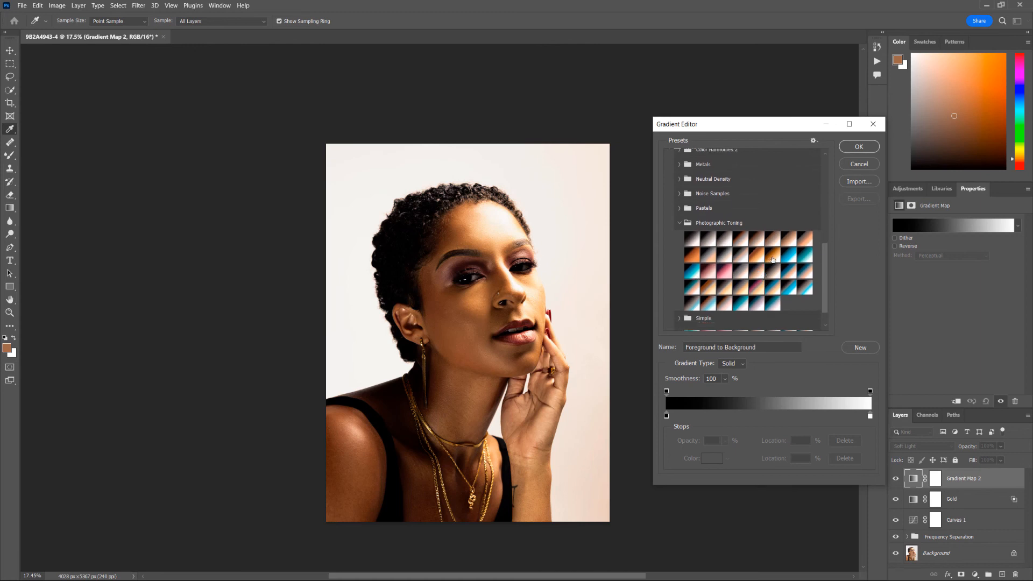
left_click(788, 261)
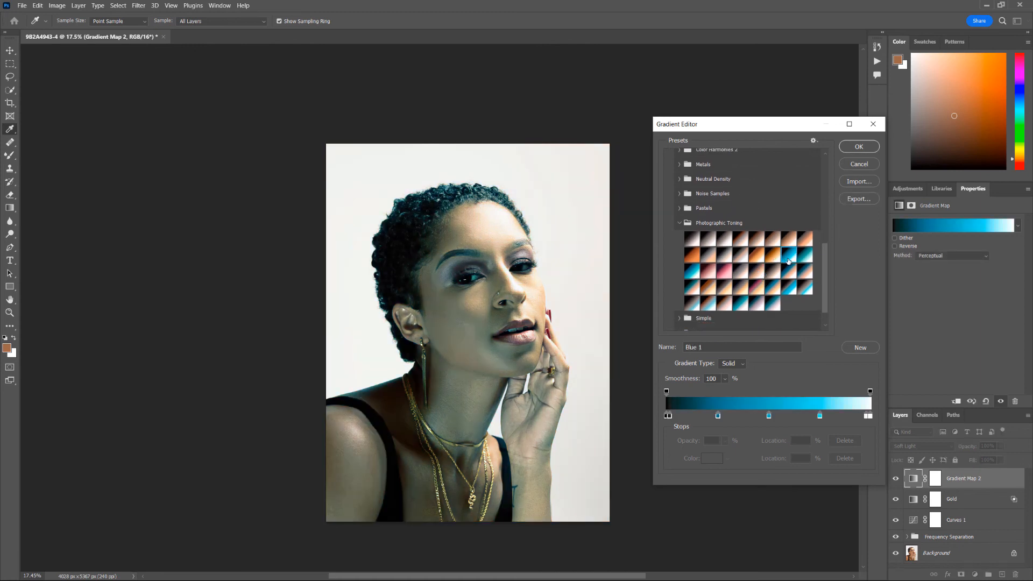
left_click(693, 274)
left_click(790, 256)
left_click(797, 269)
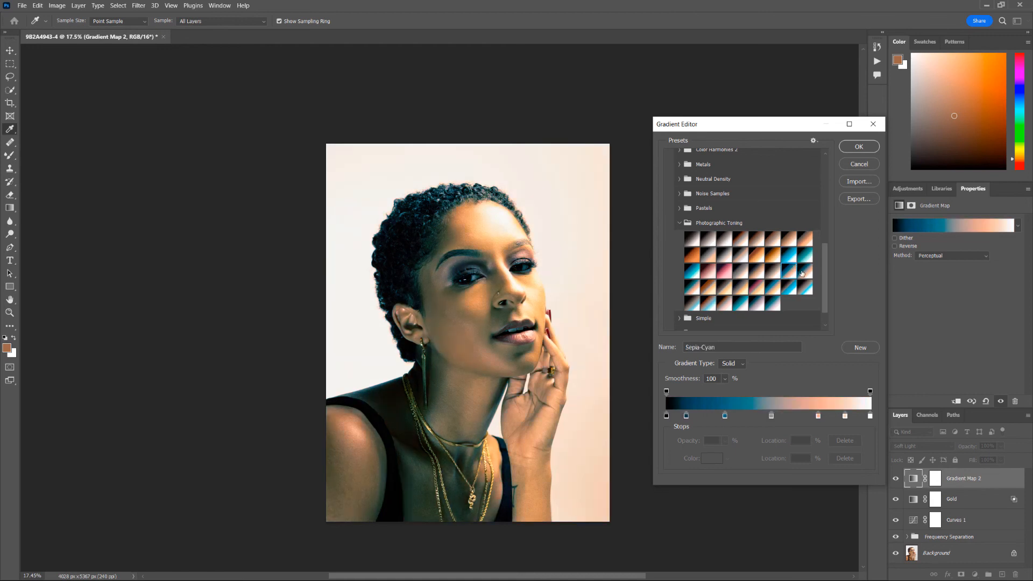
left_click(798, 291)
left_click(782, 291)
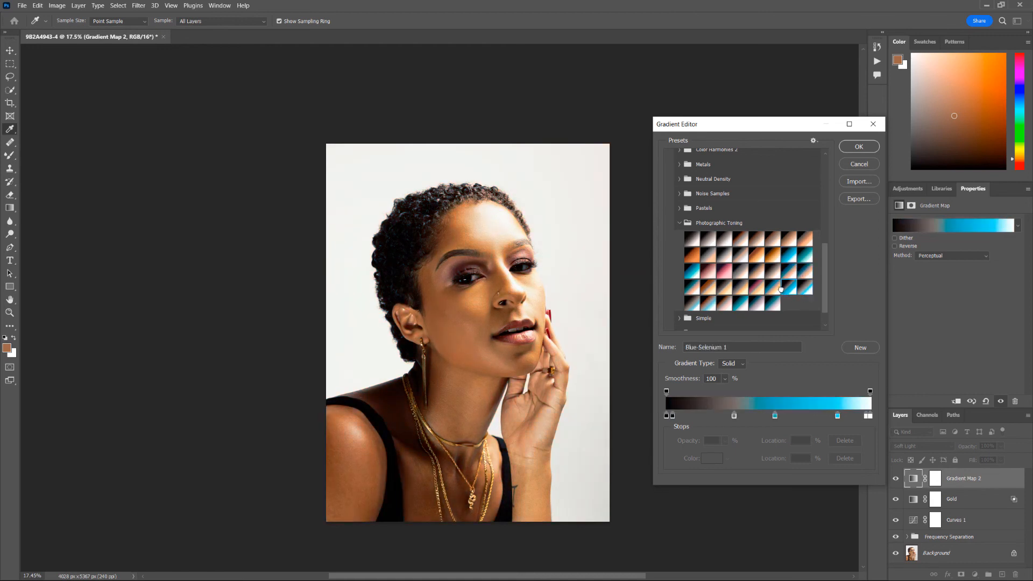
left_click(773, 291)
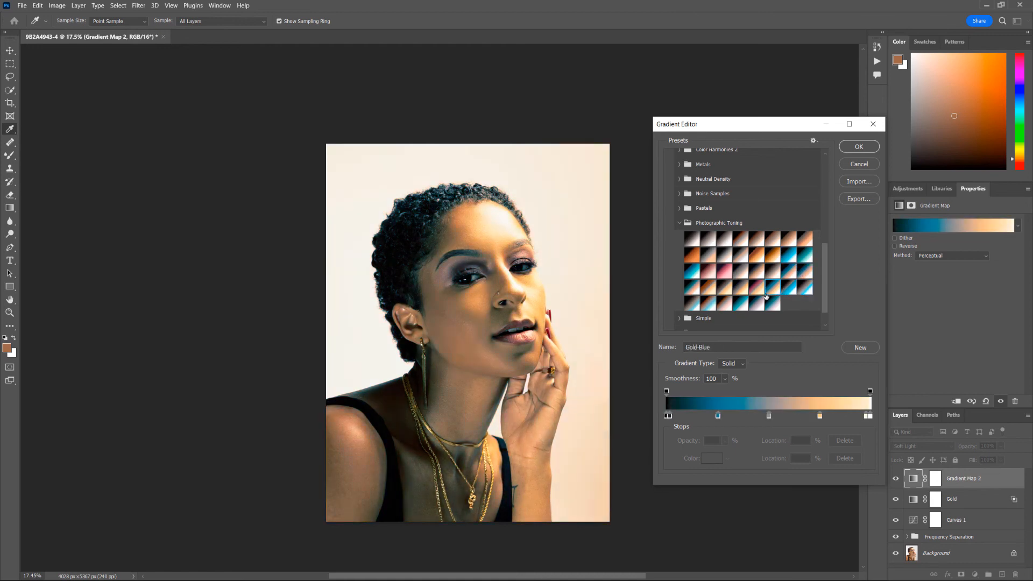
left_click(692, 272)
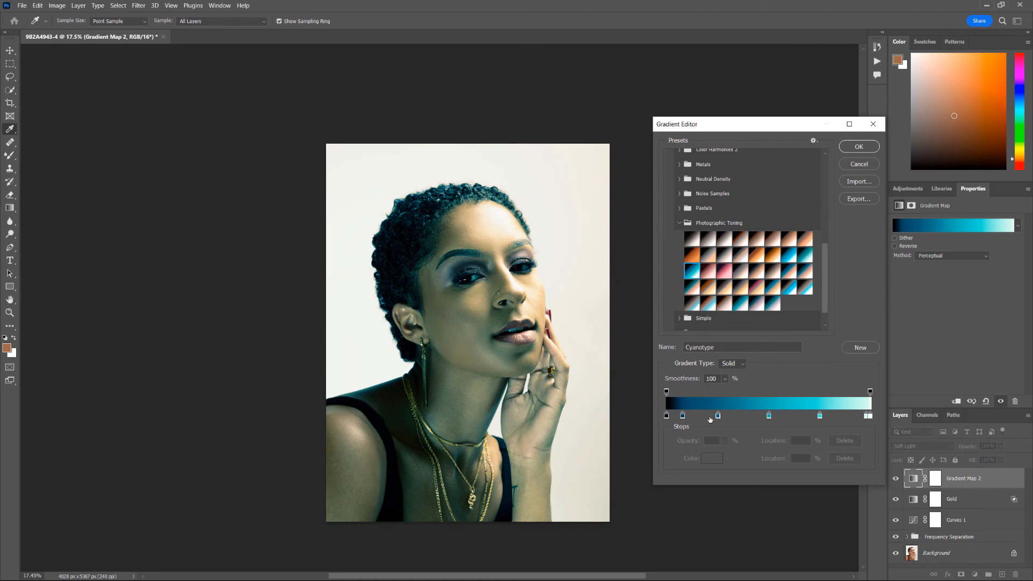
- Compare Blues presets Blue_01 through Blue_31, then apply Blue_29 to Gradient Map 2
scroll(796, 273, "up", 5)
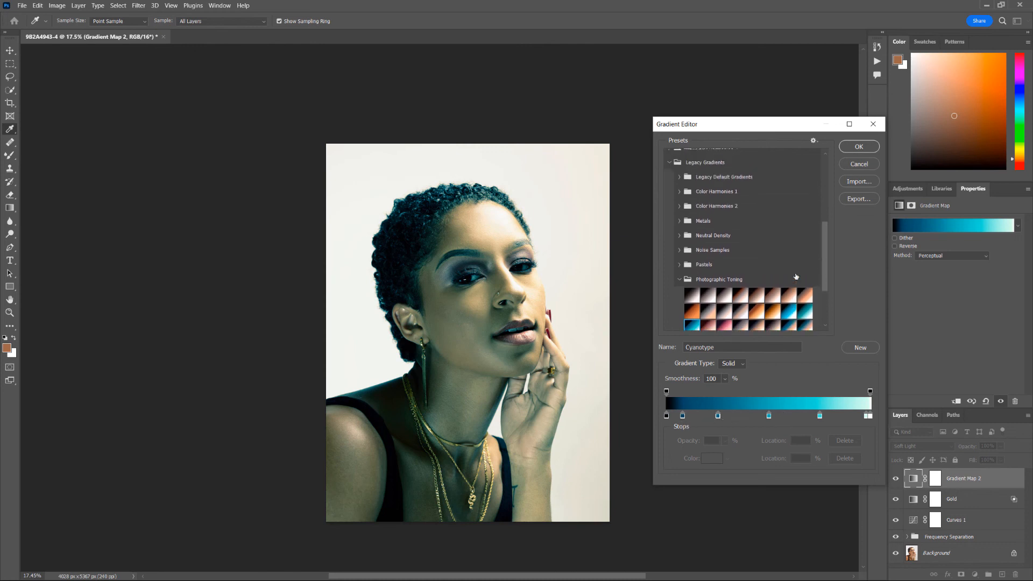
scroll(753, 269, "up", 2)
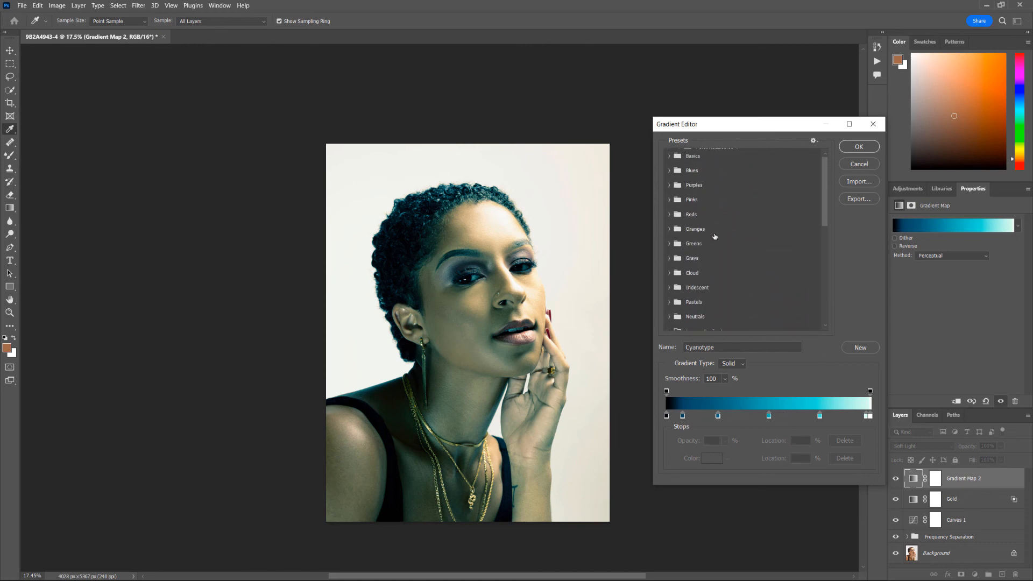
left_click(669, 170)
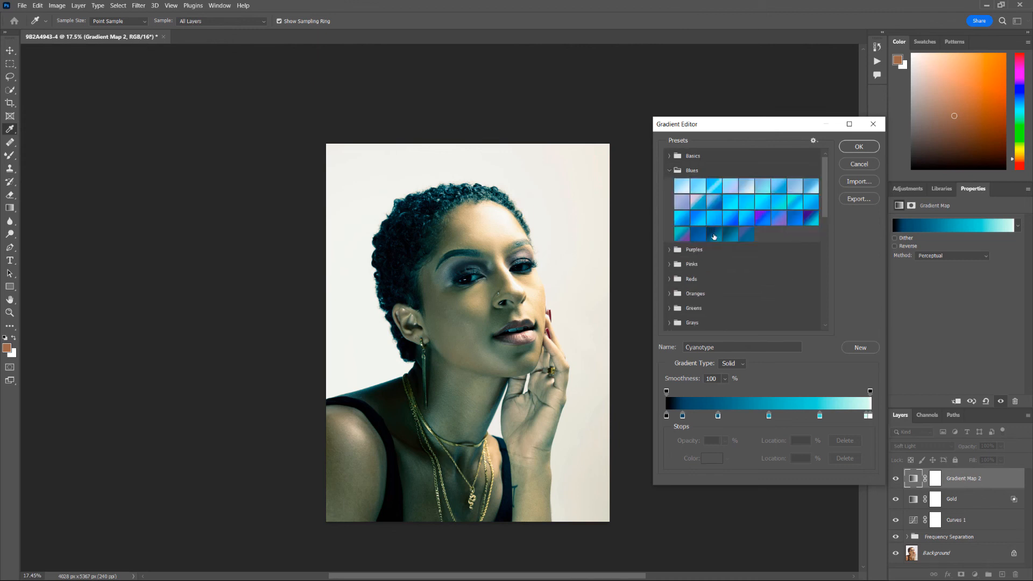
left_click(683, 188)
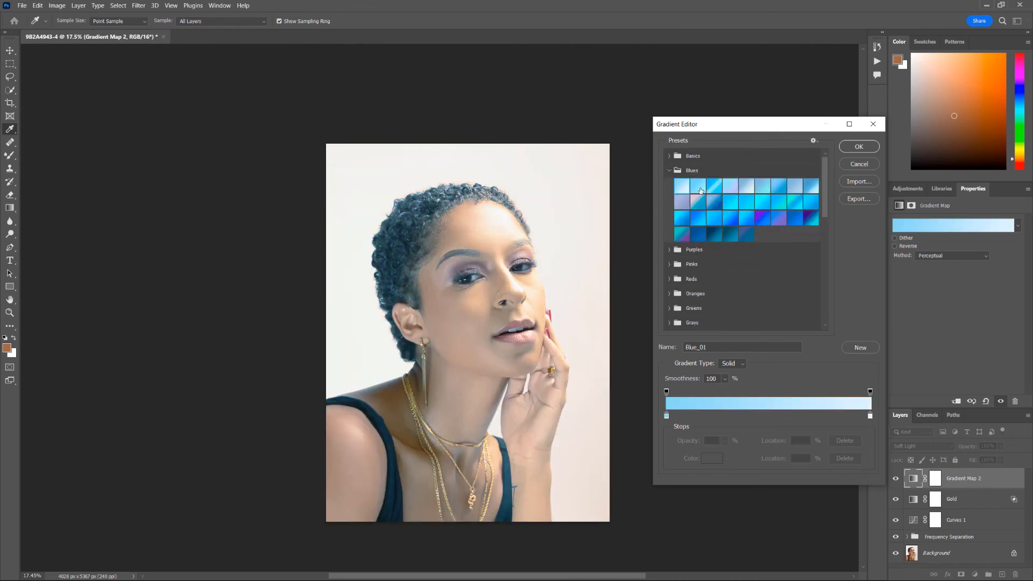
left_click(699, 188)
left_click(729, 186)
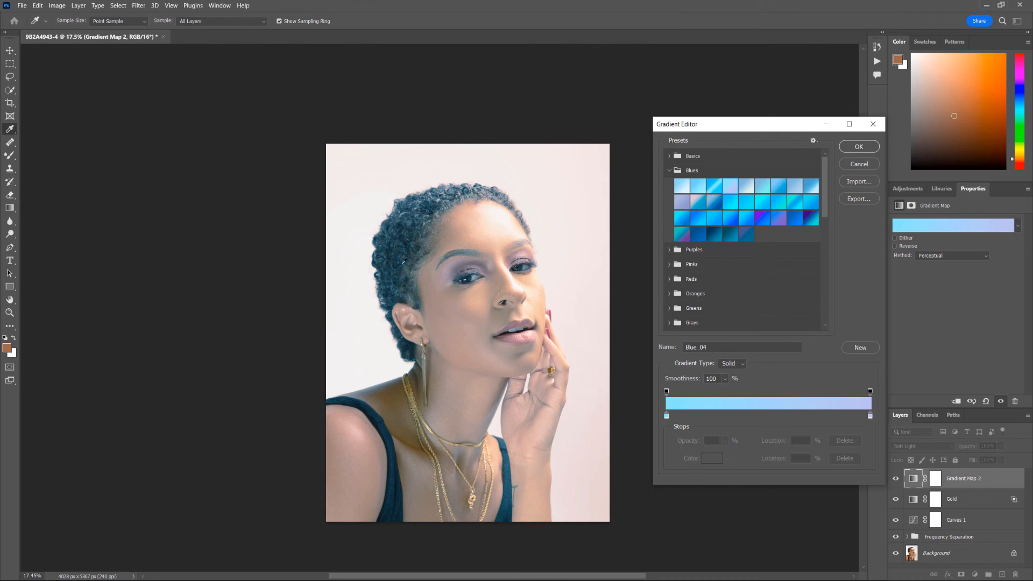
left_click(729, 221)
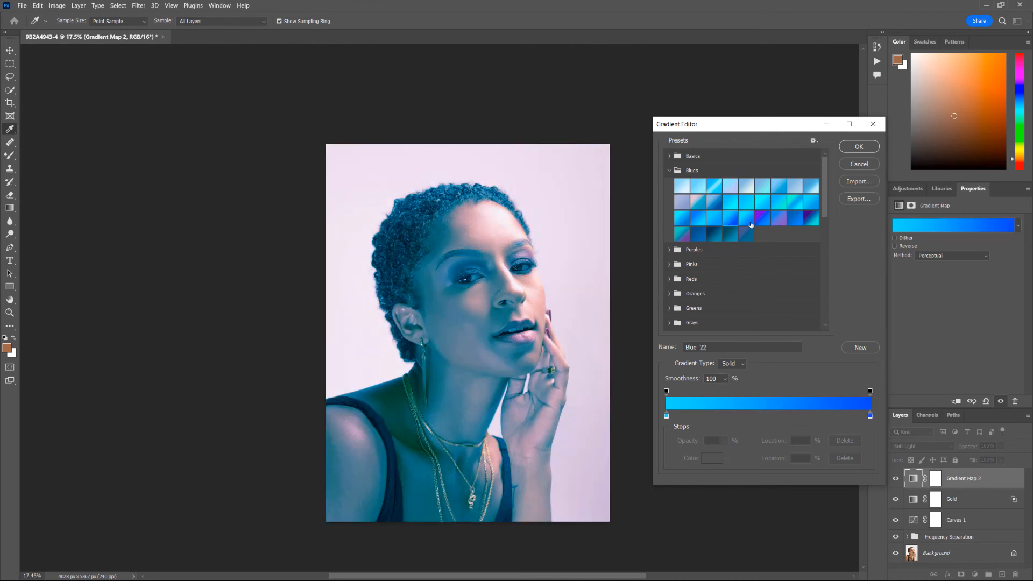
left_click(743, 233)
left_click(727, 240)
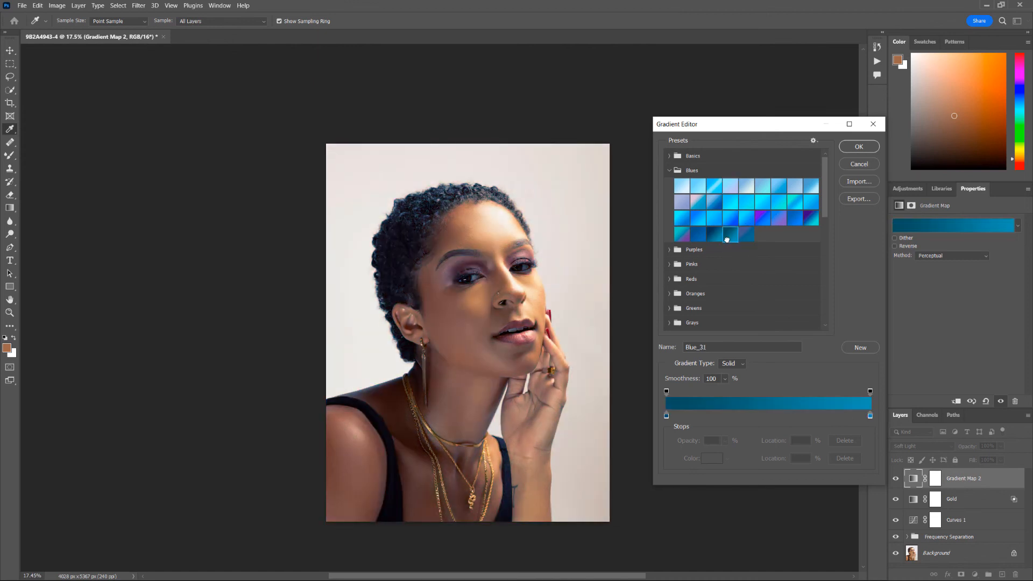
left_click(698, 237)
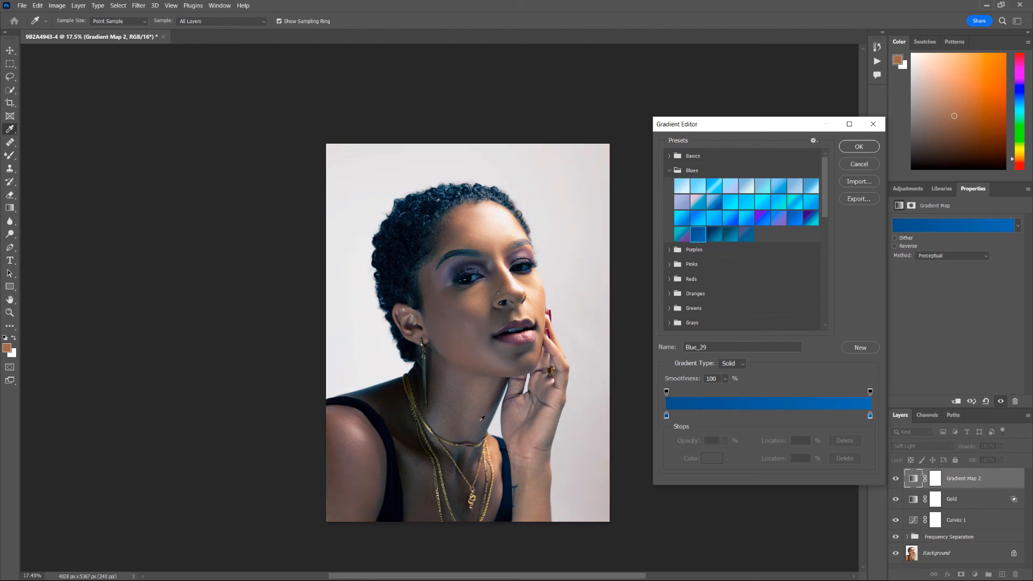
left_click(858, 147)
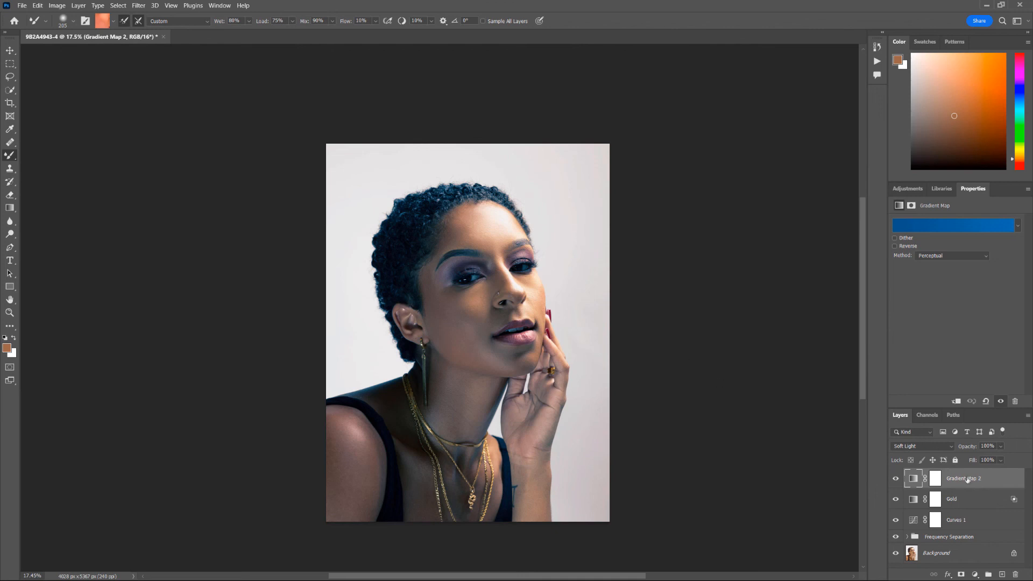
- Split Gradient Map 2's Underlying Layer white Blend If slider to 8/74, keeping blue in the shadows
double_click(1017, 481)
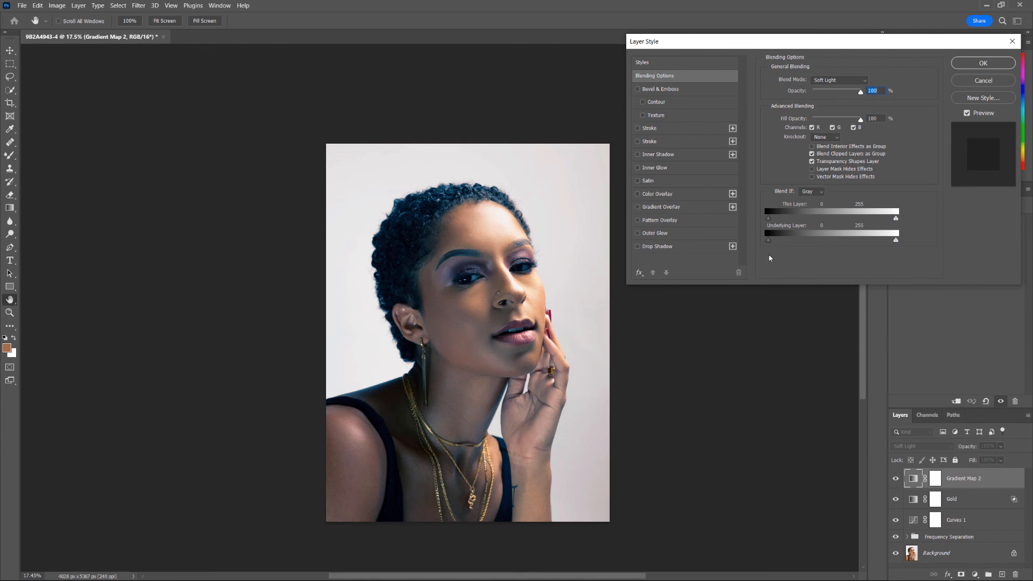
left_click_drag(897, 241, 823, 240)
left_click_drag(818, 241, 774, 243)
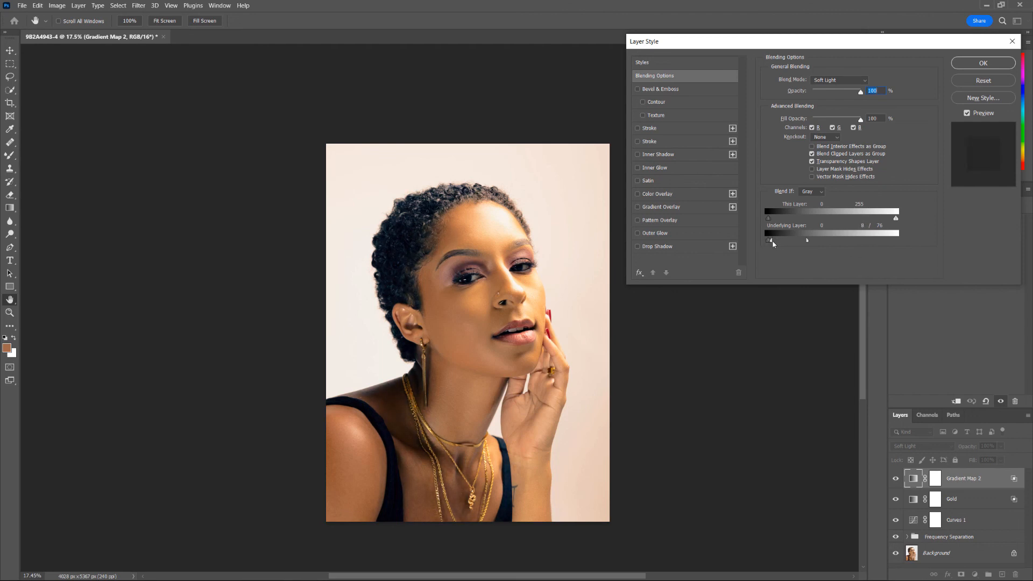
left_click(971, 64)
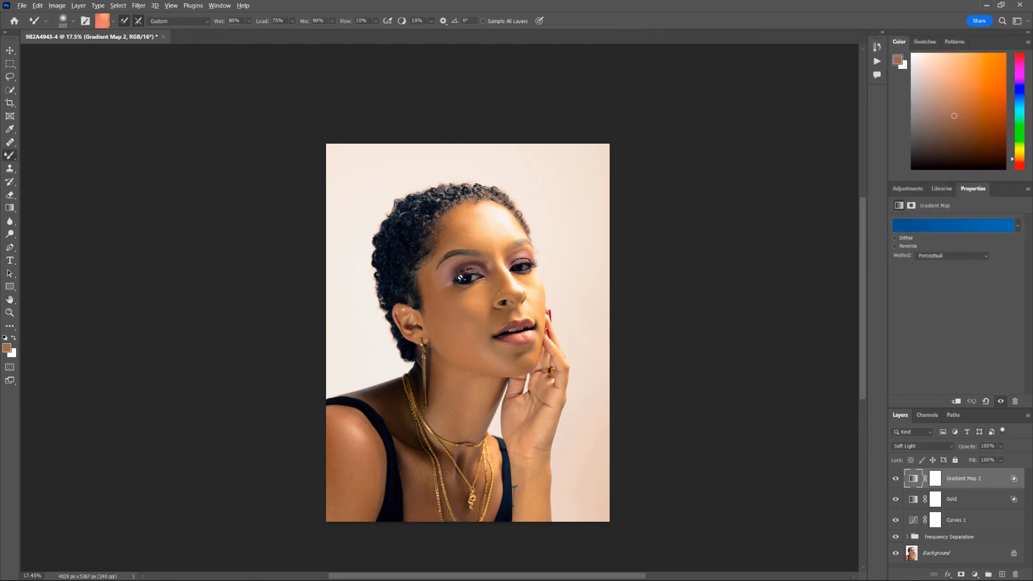
- Lower Gradient Map 2's opacity to 63%
scroll(461, 277, "up", 10)
scroll(493, 331, "down", 4)
scroll(492, 330, "down", 6)
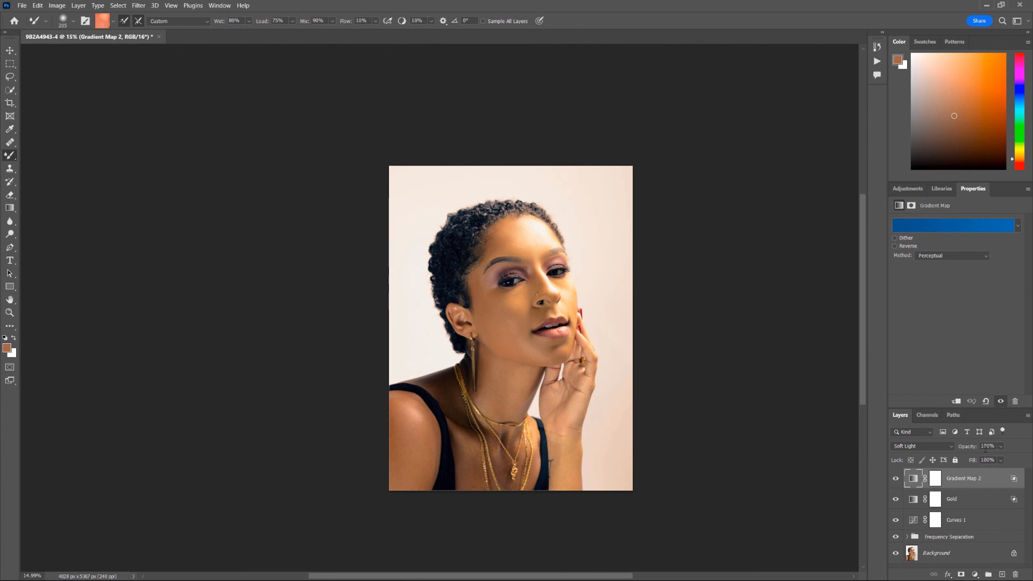
left_click(1000, 446)
mouse_move(1014, 458)
left_mouse_down()
mouse_move(979, 459)
mouse_move(995, 461)
left_mouse_up()
- Toggle the Gold layer and all edits off and on to compare before and after
left_click(894, 500)
left_click(896, 553, "alt")
left_click(896, 553, "alt")
left_click(896, 553, "alt")
left_click(895, 553, "alt")
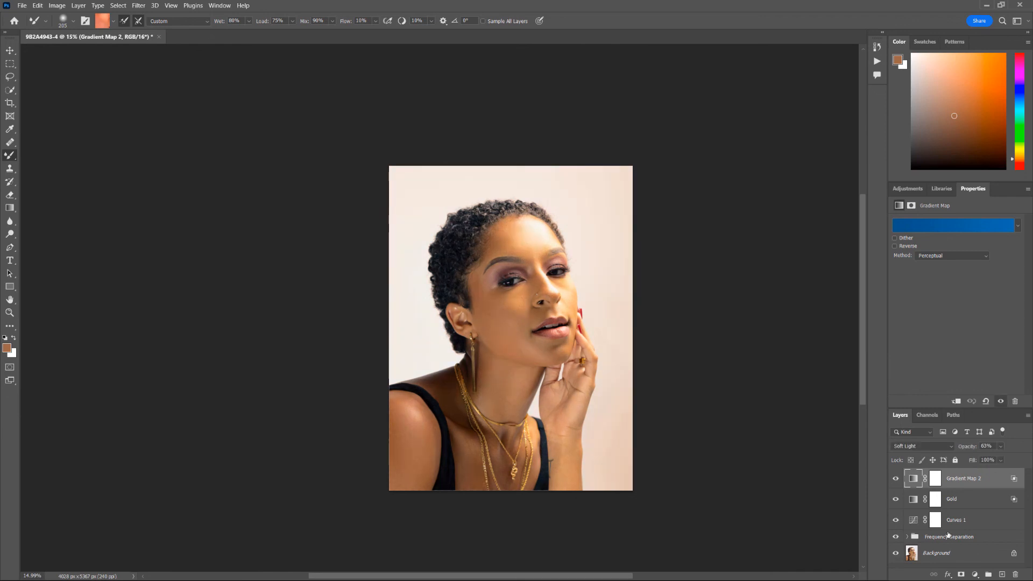